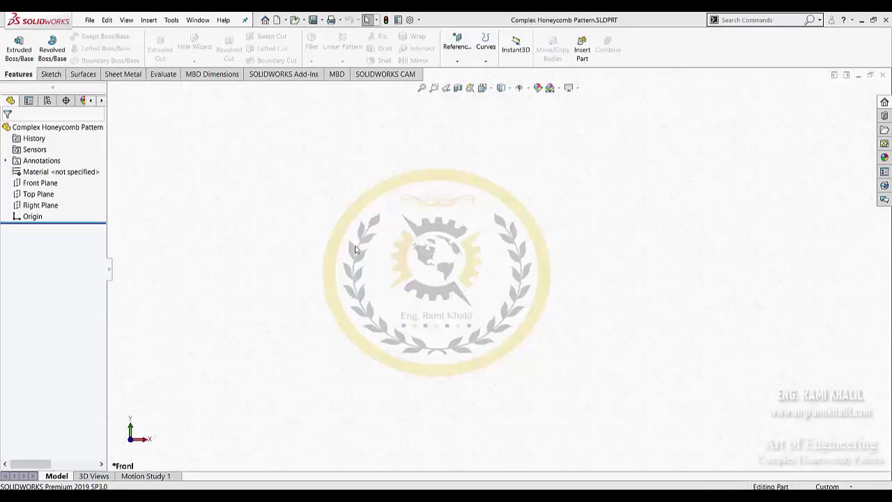
- Start a sketch on the Front Plane and draw a six-sided polygon centred on the origin
{"action": "left_click", "coordinate": [40, 183]}
{"action": "left_click", "coordinate": [54, 75]}
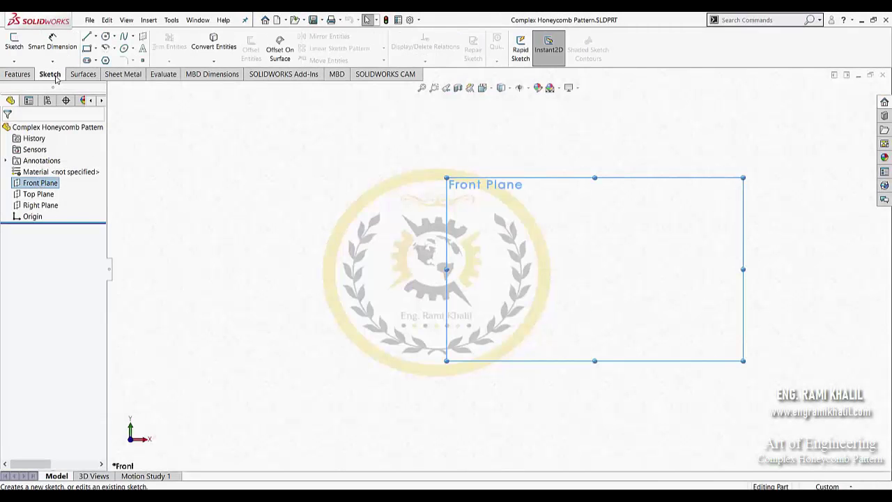
{"action": "left_click", "coordinate": [24, 46]}
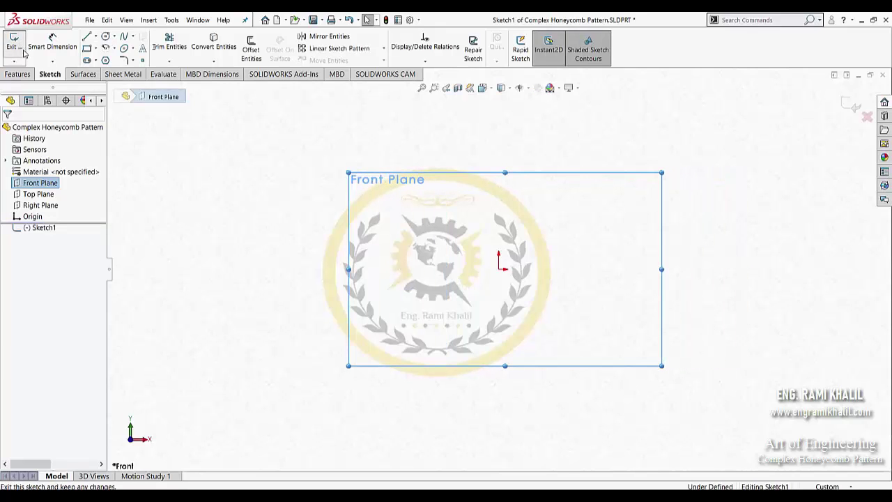
{"action": "left_click", "coordinate": [105, 61]}
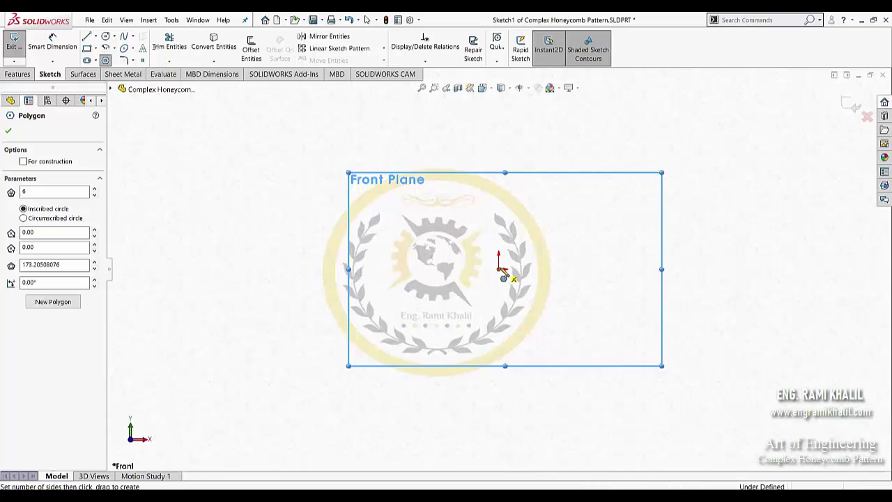
{"action": "left_click", "coordinate": [499, 269]}
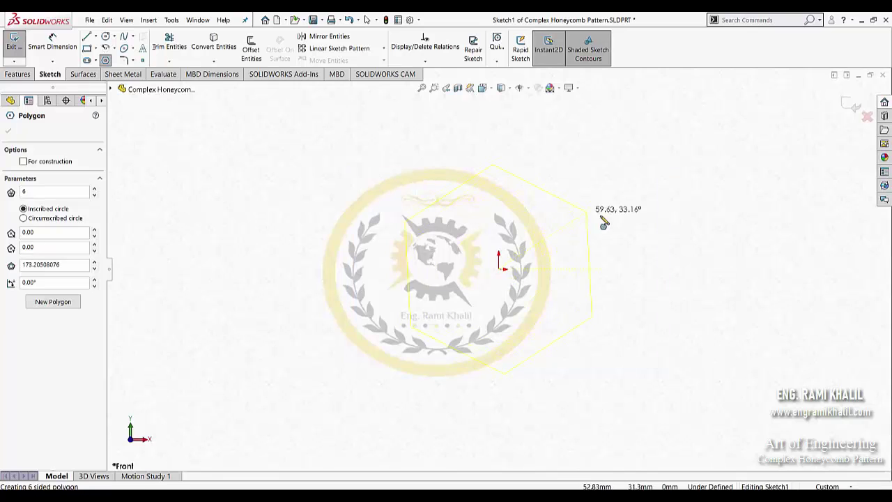
{"action": "left_click", "coordinate": [655, 269]}
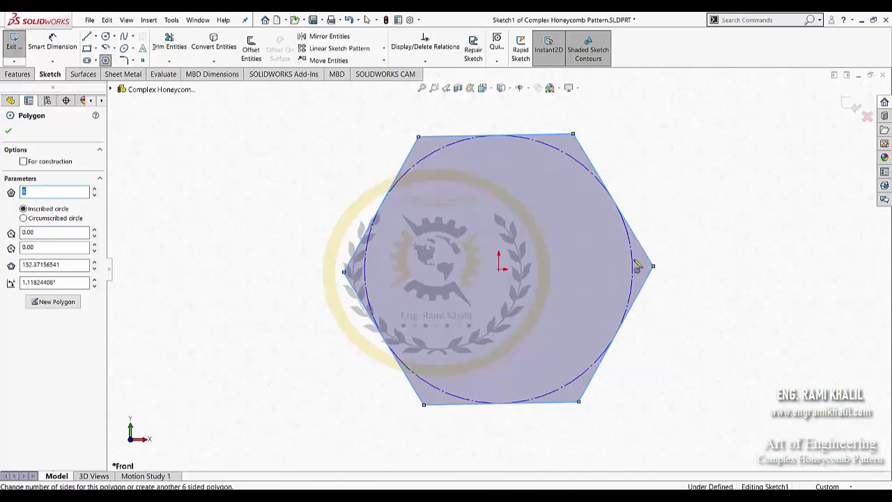
{"action": "key", "text": "Escape"}
- Make the hexagon's top edge horizontal and dimension its inscribed circle to 10 mm
{"action": "left_click", "coordinate": [565, 138]}
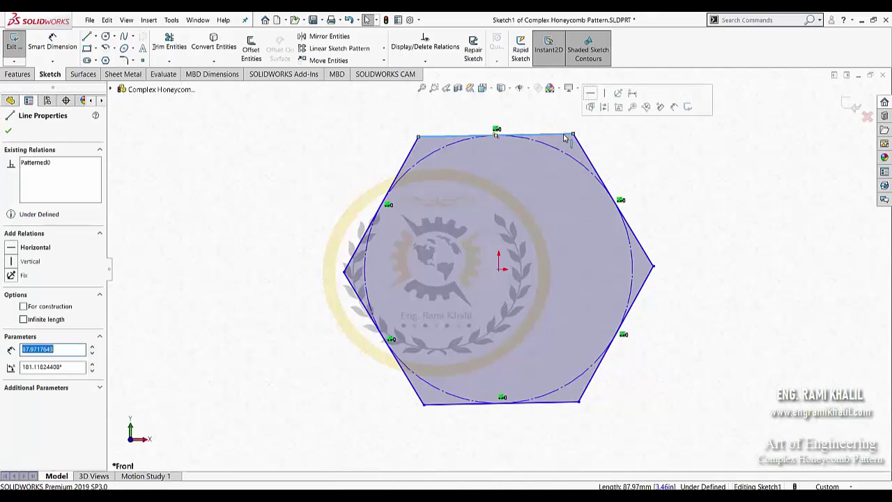
{"action": "left_click", "coordinate": [618, 107]}
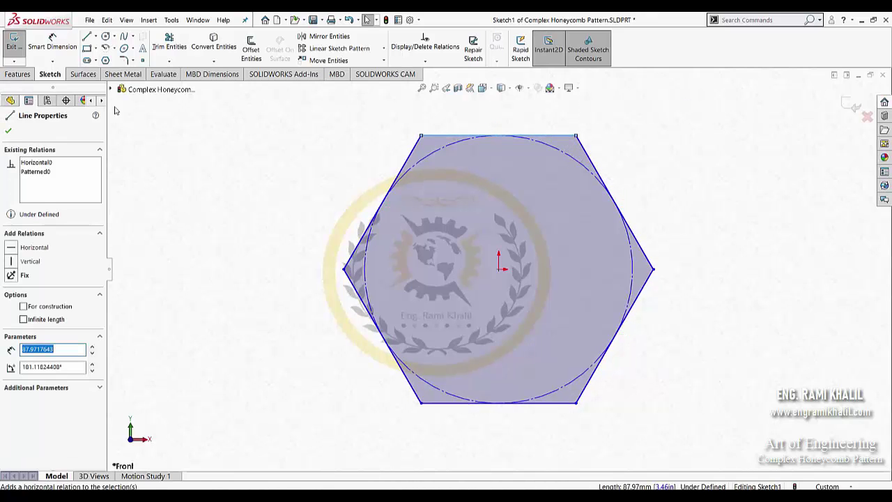
{"action": "left_click", "coordinate": [52, 42]}
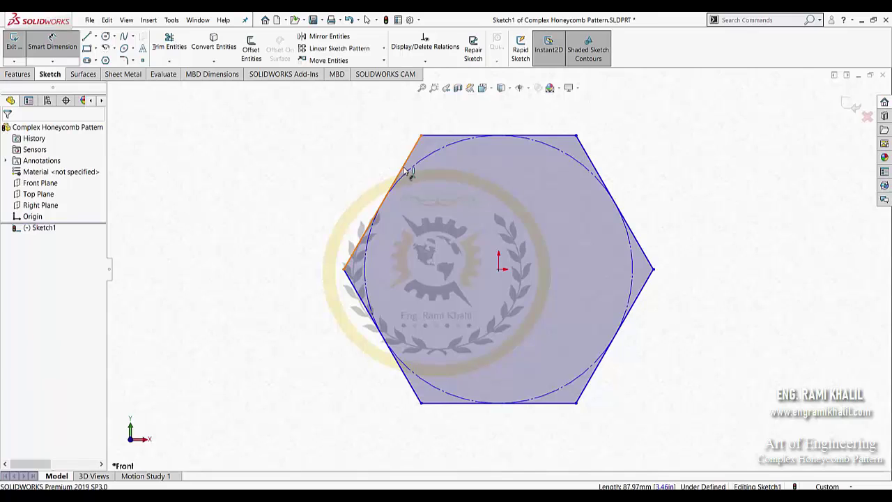
{"action": "left_click", "coordinate": [363, 195]}
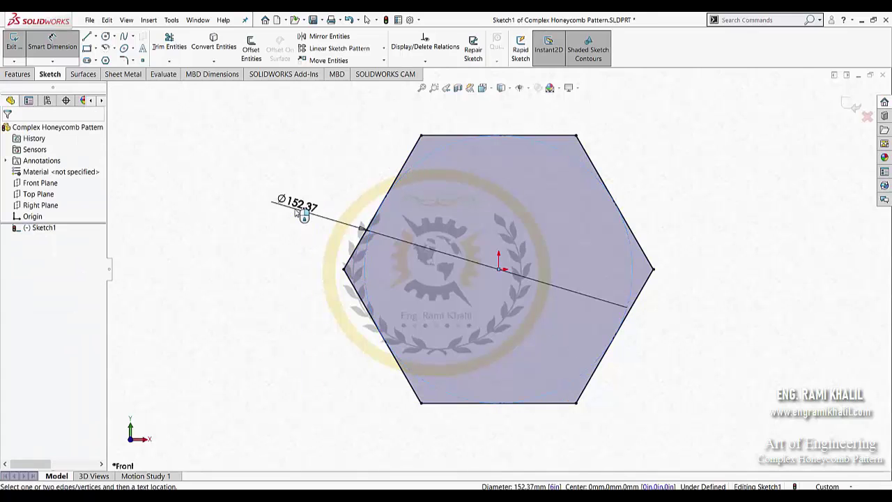
{"action": "left_click", "coordinate": [300, 212]}
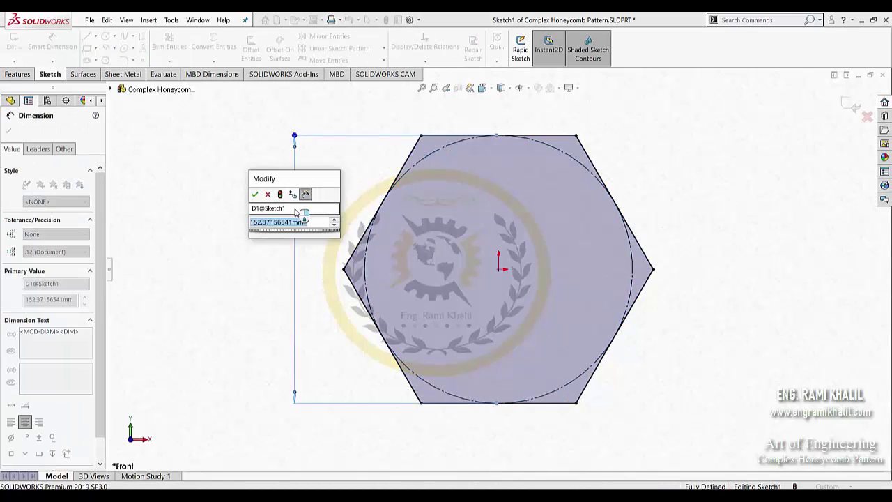
{"action": "type", "text": "100"}
{"action": "key", "text": "Return"}
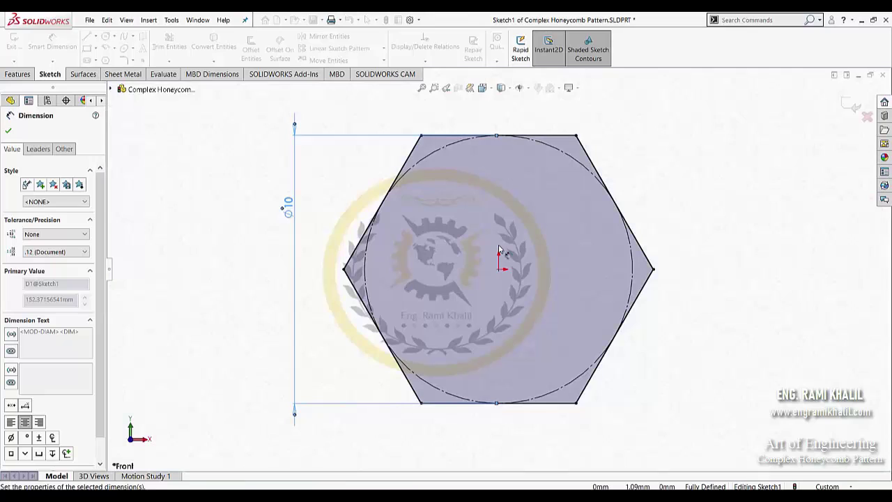
- Extrude the hexagon sketch as a 2.5 mm Blind boss, then select the block's front face
{"action": "left_click", "coordinate": [18, 74]}
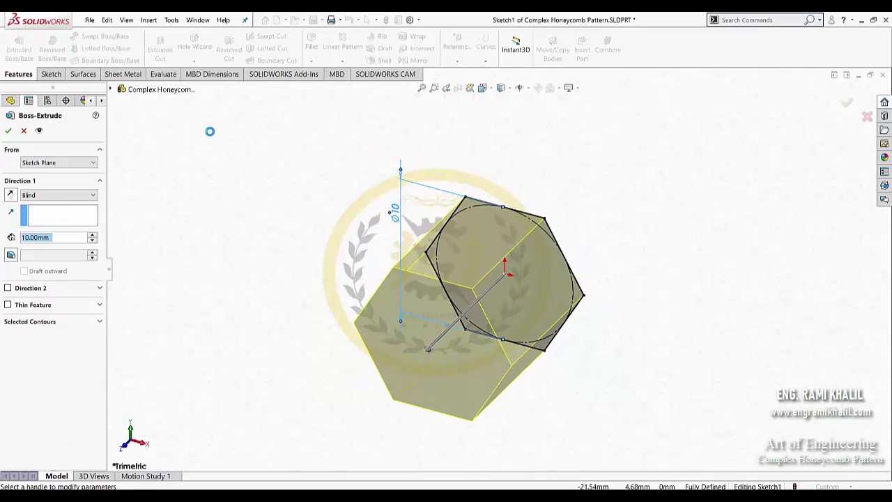
{"action": "type", "text": "2.5"}
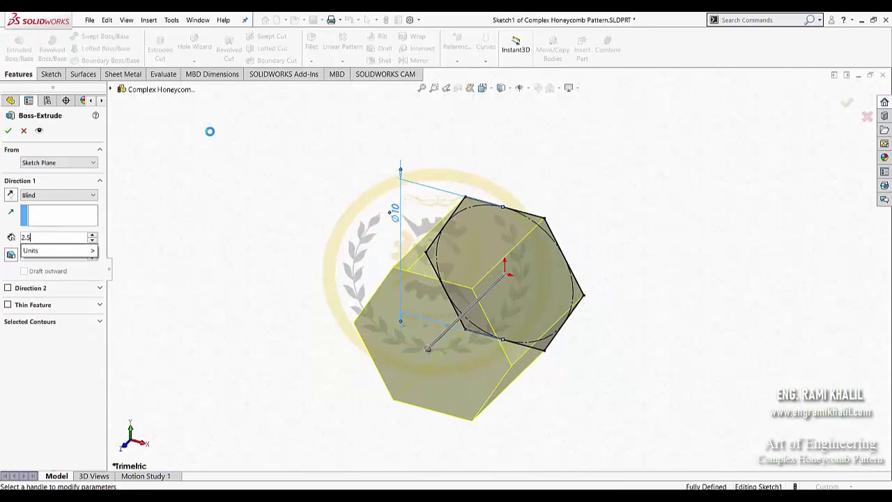
{"action": "key", "text": "Return"}
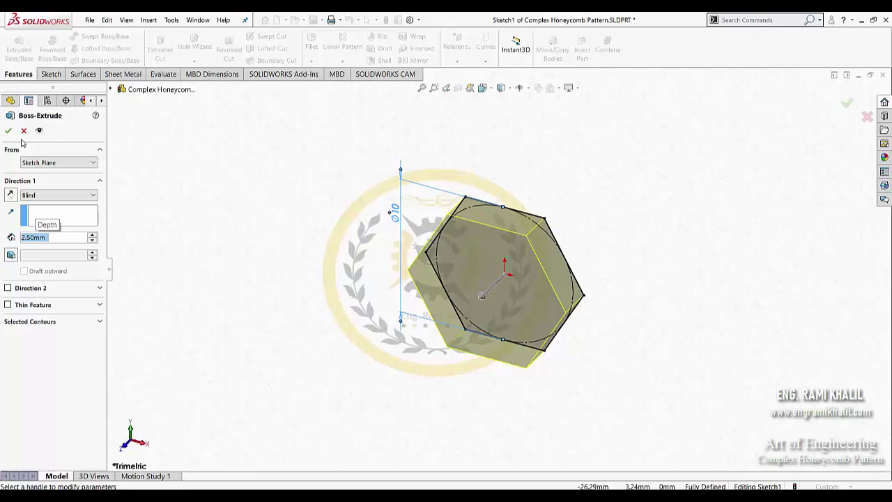
{"action": "left_click", "coordinate": [8, 130]}
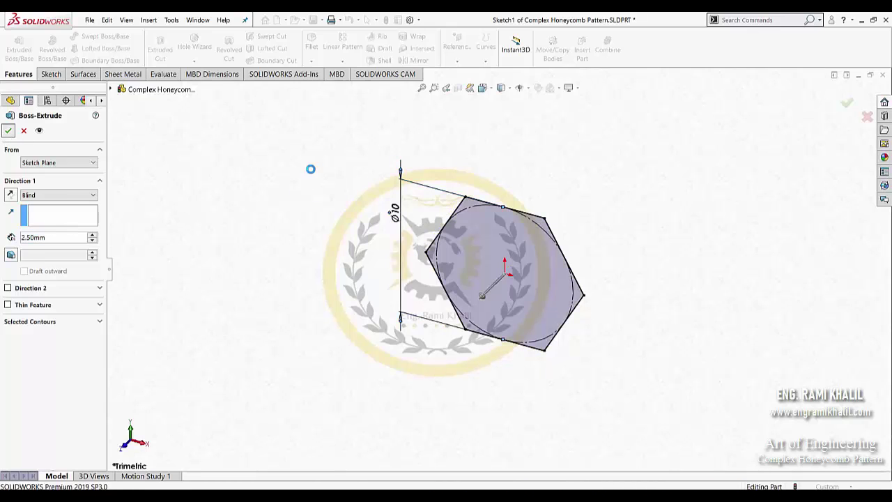
{"action": "left_click", "coordinate": [486, 242]}
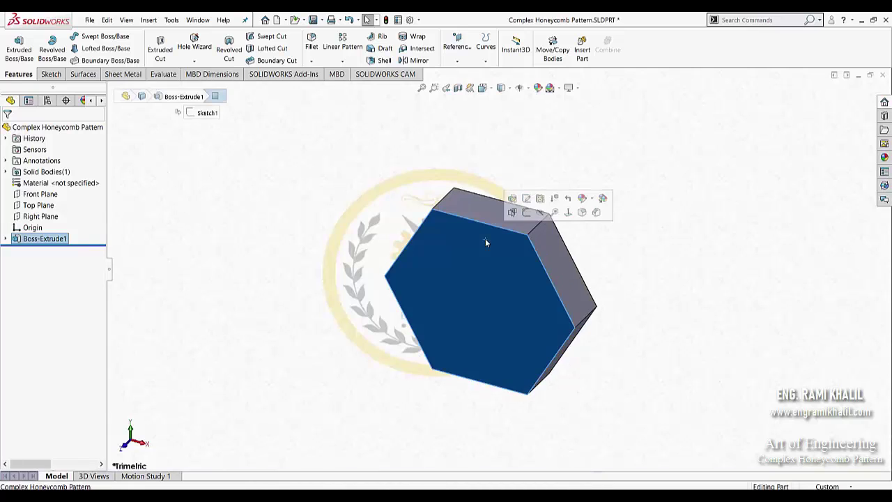
- Sketch on the front face a 1 mm offset of its edges, reversed to the inside
{"action": "left_click", "coordinate": [528, 212]}
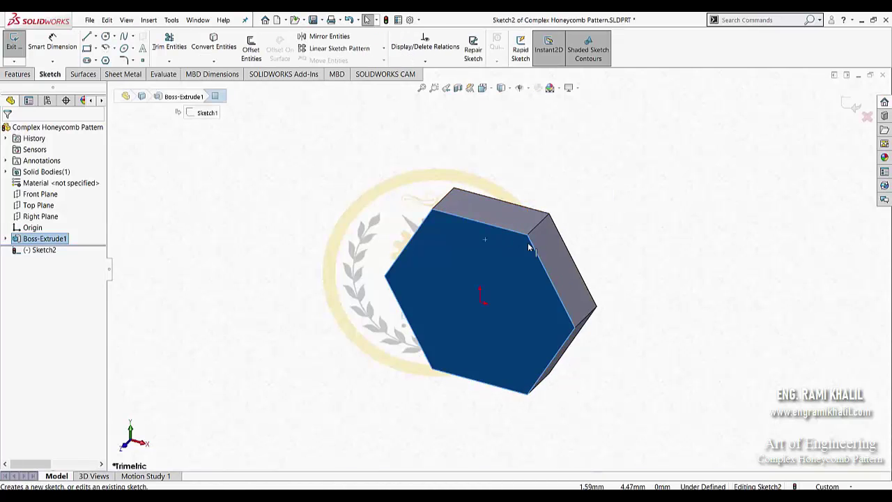
{"action": "left_click", "coordinate": [251, 49]}
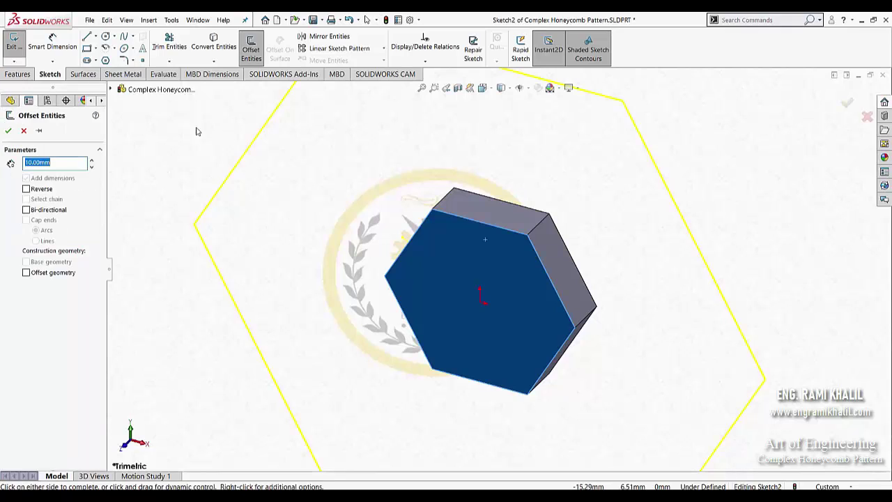
{"action": "type", "text": "1"}
{"action": "key", "text": "Return"}
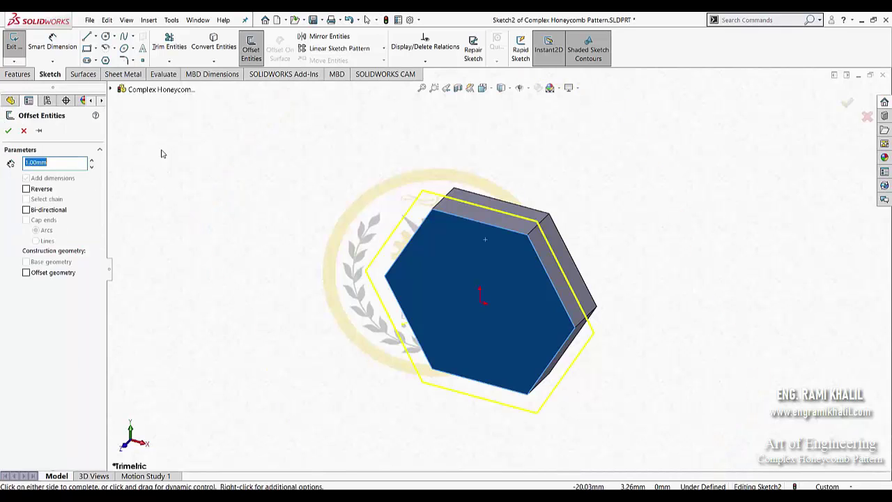
{"action": "left_click", "coordinate": [31, 189]}
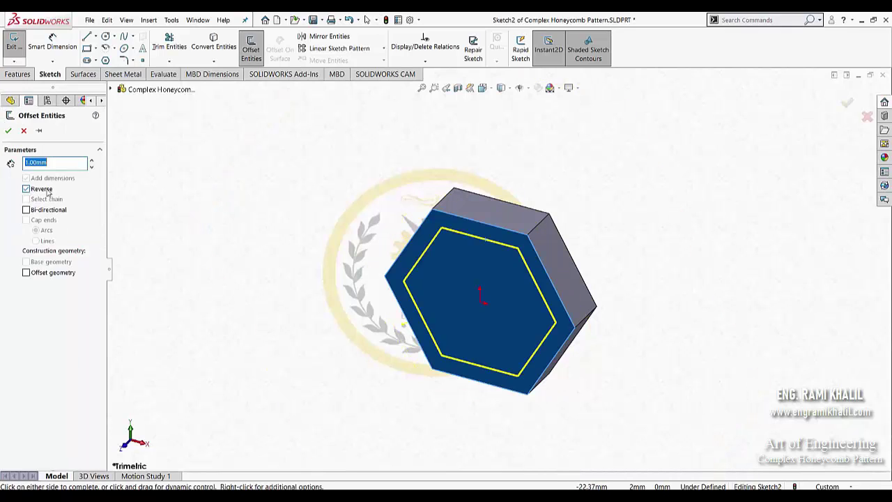
{"action": "left_click", "coordinate": [8, 131]}
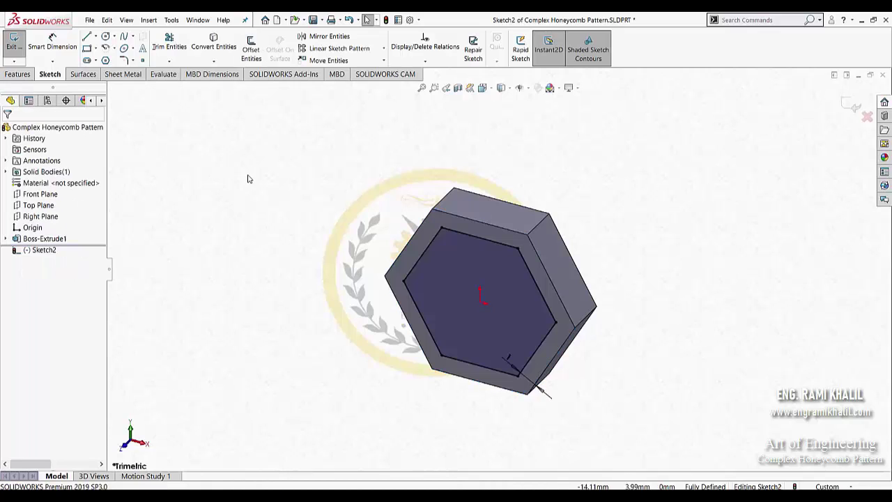
- Extrude-cut the inner offset hexagon Through All with a 25° draft
{"action": "left_click", "coordinate": [20, 74]}
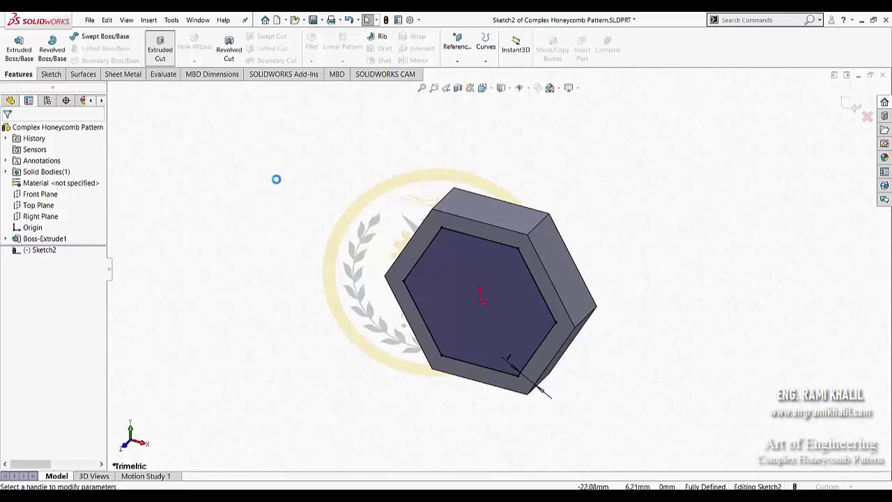
{"action": "left_click", "coordinate": [60, 196]}
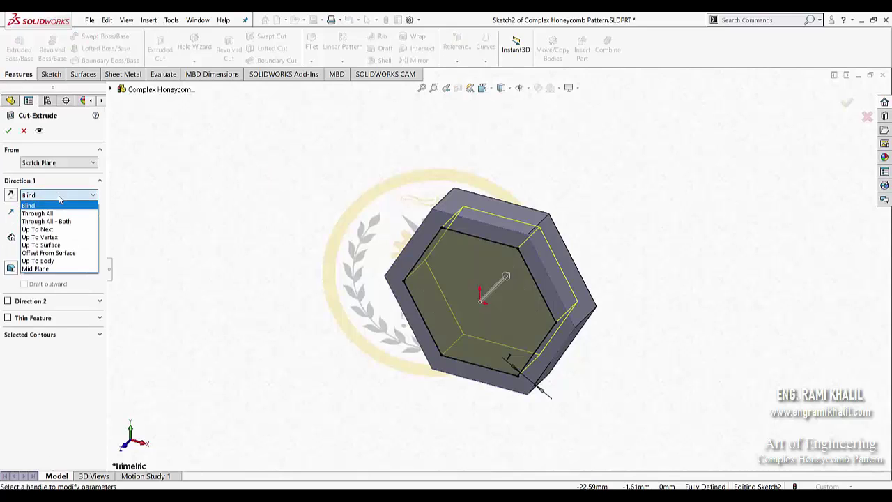
{"action": "left_click", "coordinate": [50, 213]}
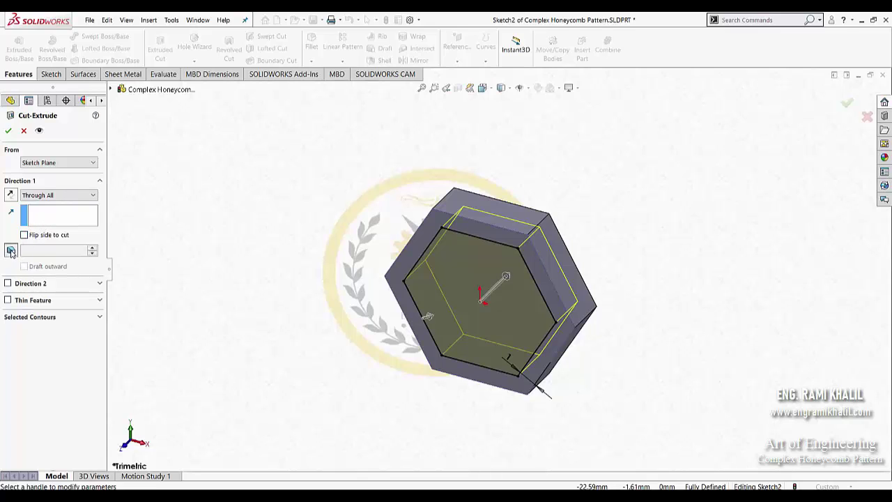
{"action": "left_click", "coordinate": [11, 251]}
{"action": "type", "text": "25"}
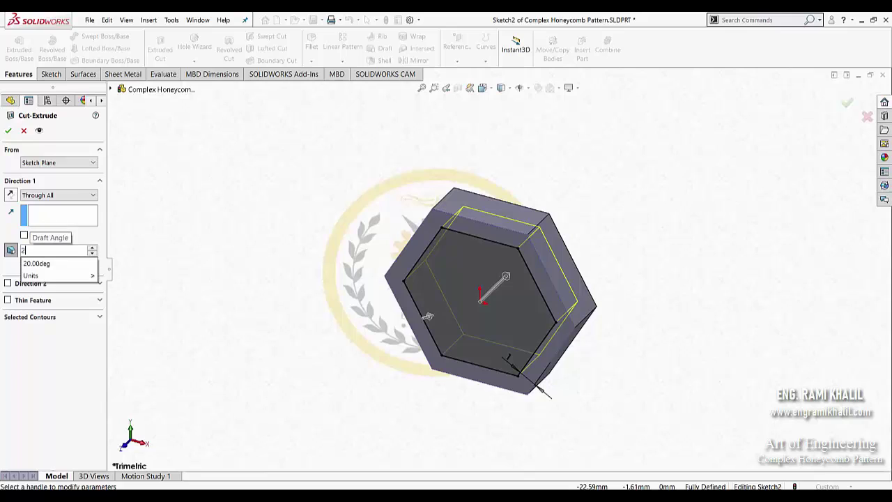
{"action": "key", "text": "Return"}
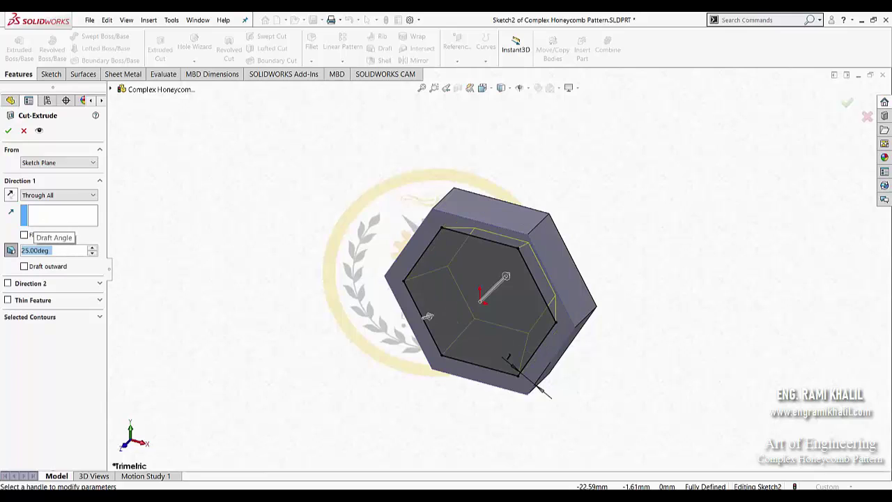
{"action": "left_click", "coordinate": [10, 131]}
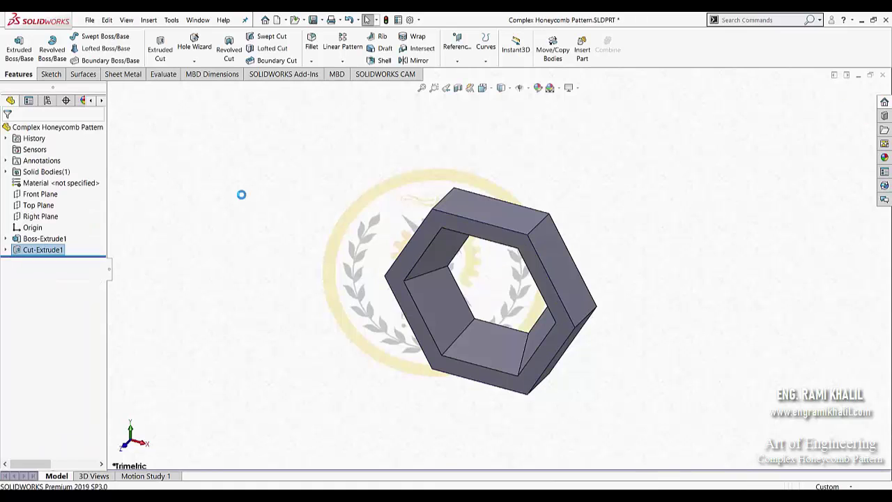
- Sketch on the front face a 0.50 mm inward offset of the hexagon's outline
{"action": "middle_click_drag", "start_coordinate": [305, 235], "coordinate": [322, 209]}
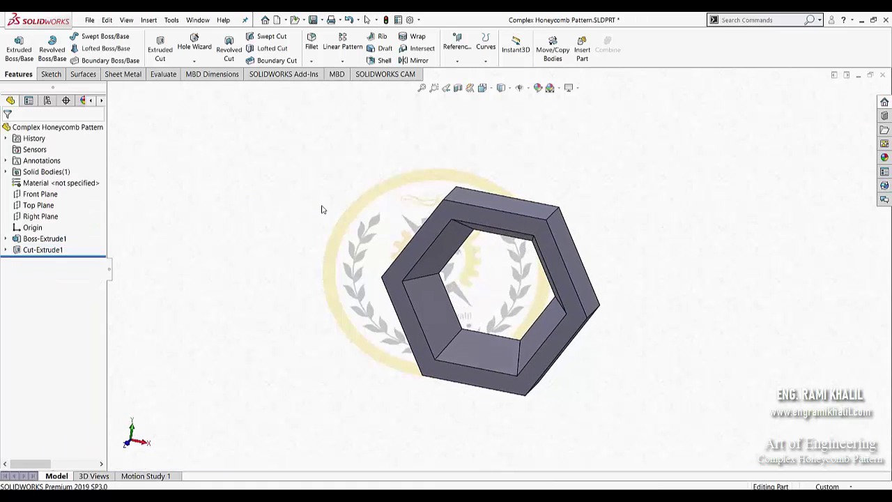
{"action": "left_click", "coordinate": [427, 233]}
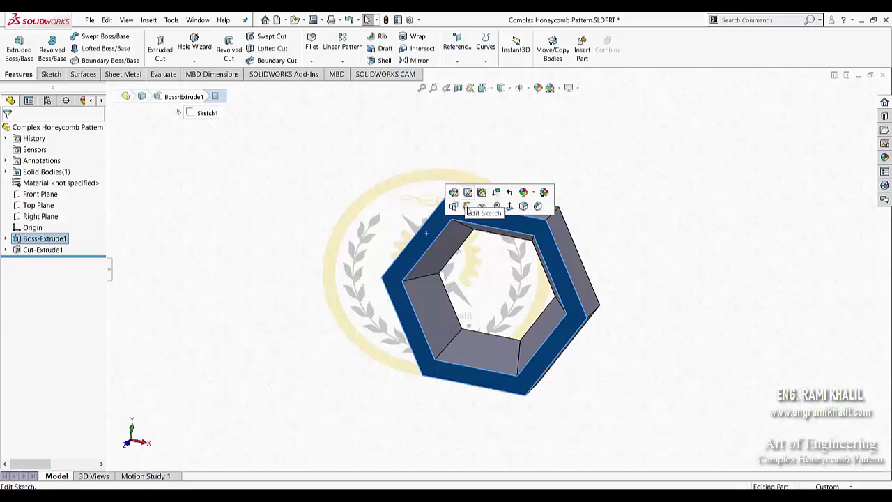
{"action": "left_click", "coordinate": [468, 207]}
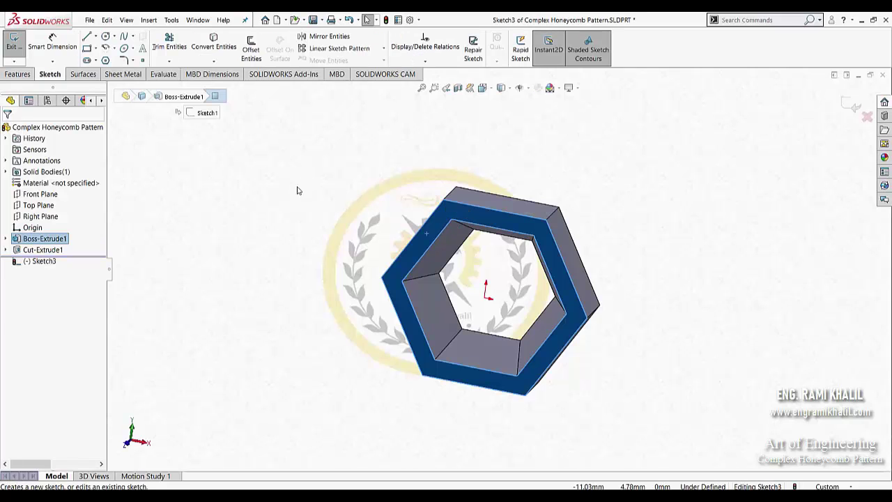
{"action": "left_click", "coordinate": [252, 51]}
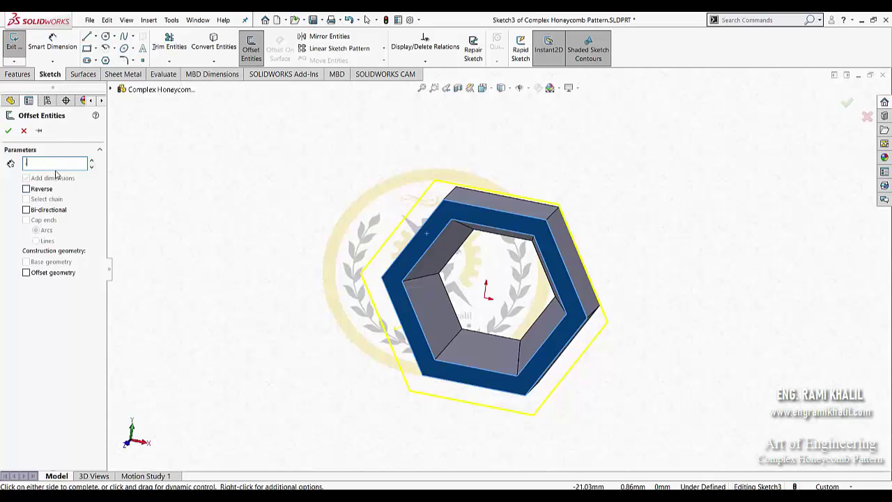
{"action": "type", "text": "5"}
{"action": "key", "text": "Return"}
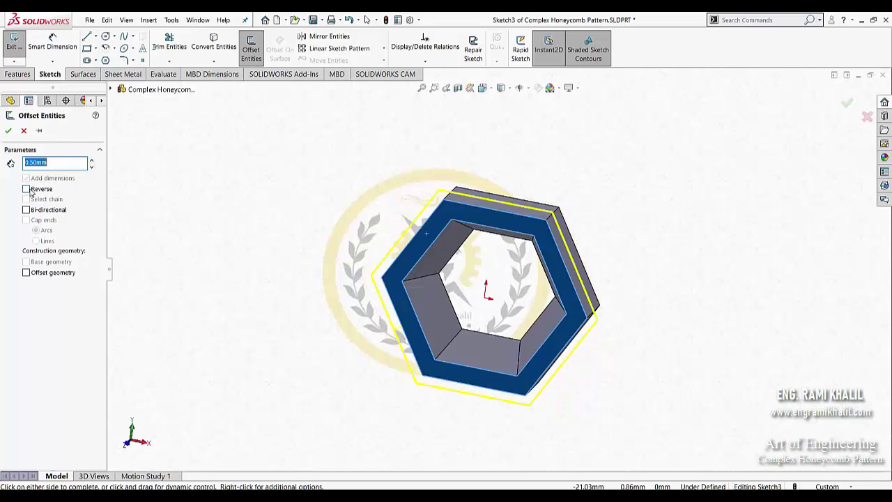
{"action": "left_click", "coordinate": [28, 190]}
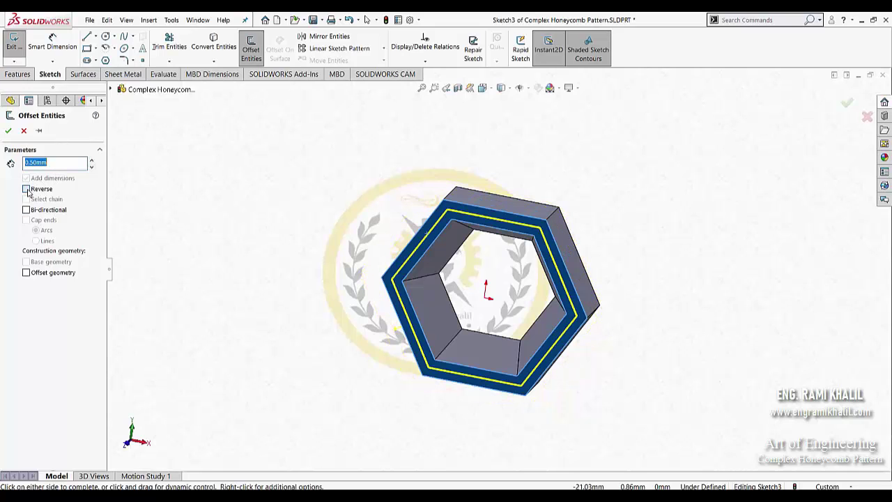
{"action": "left_click", "coordinate": [7, 130]}
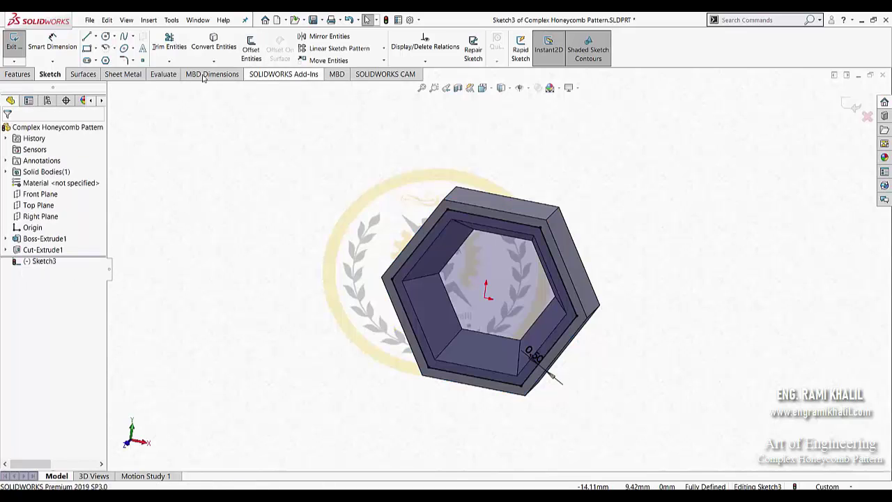
- Extrude-cut the offset sketch 1.50 mm deep, flipped to remove the outer rim
{"action": "left_click", "coordinate": [17, 74]}
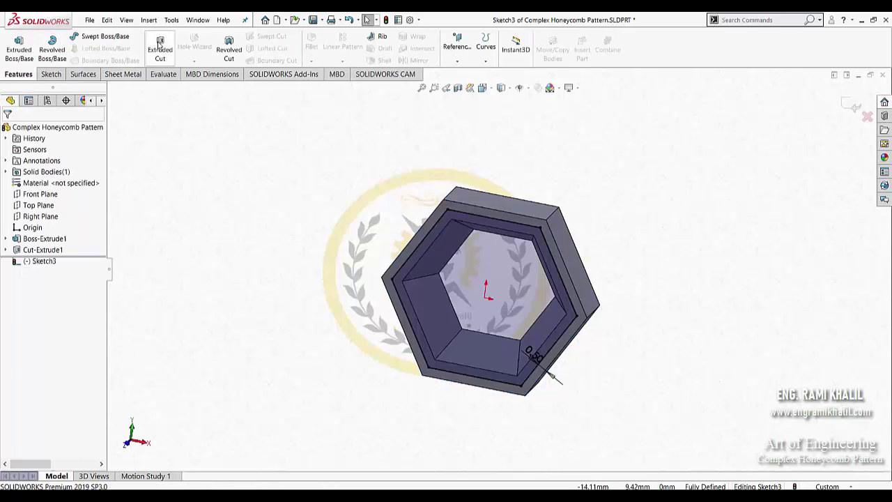
{"action": "left_click", "coordinate": [162, 49]}
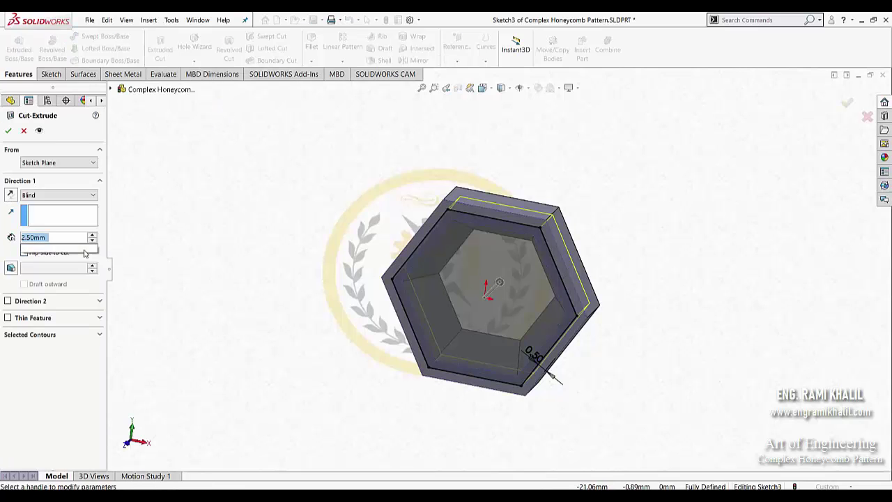
{"action": "type", "text": "1.5"}
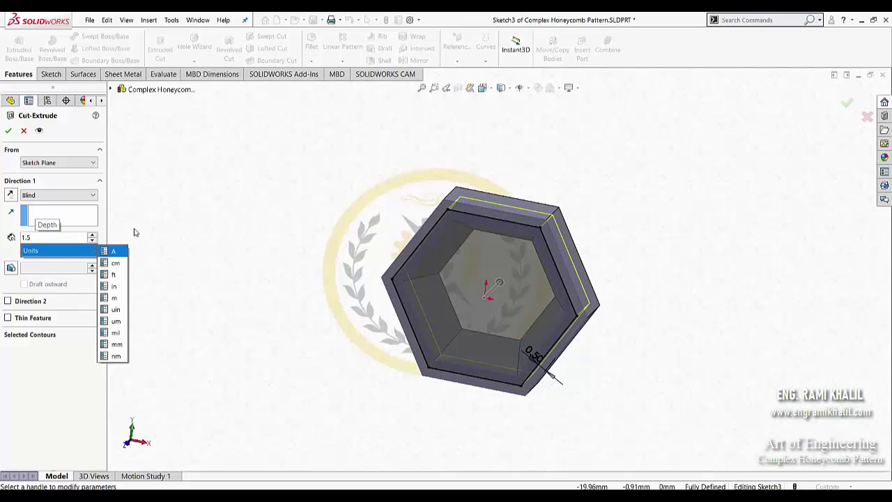
{"action": "key", "text": "Return"}
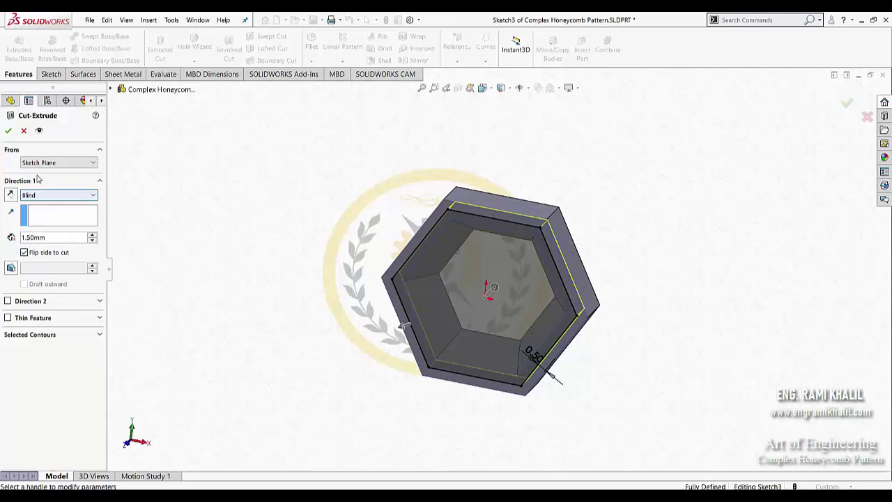
{"action": "left_click", "coordinate": [8, 133]}
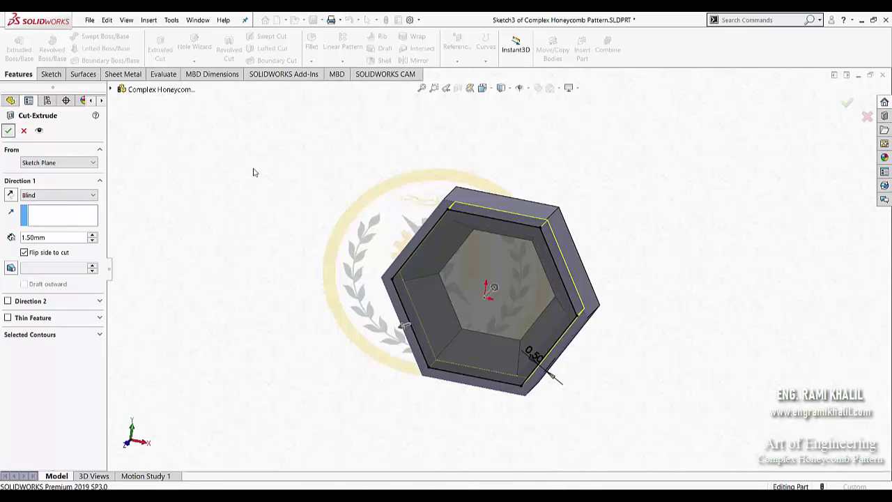
{"action": "mouse_move", "coordinate": [291, 197]}
{"action": "middle_mouse_down"}
{"action": "mouse_move", "coordinate": [344, 135]}
{"action": "mouse_move", "coordinate": [291, 175]}
{"action": "mouse_move", "coordinate": [296, 245]}
{"action": "mouse_move", "coordinate": [298, 225]}
{"action": "middle_mouse_up"}
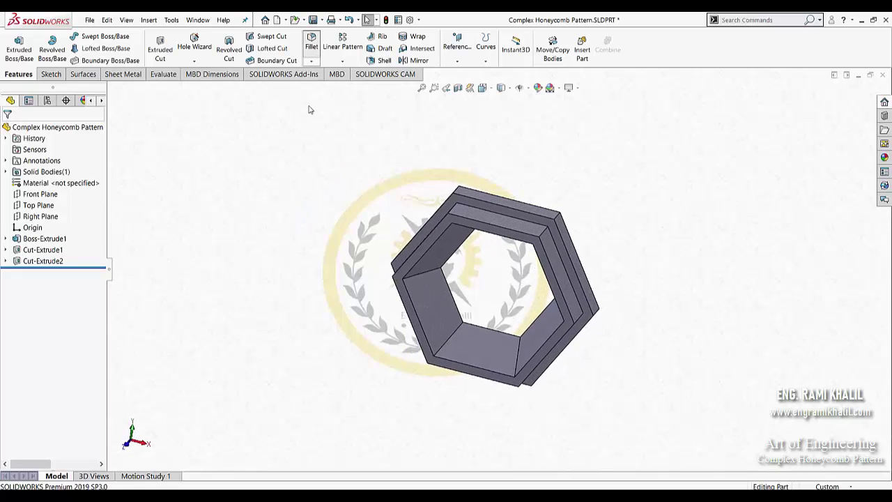
- Fillet the outer and inner stepped edge loops (12 edges) with a 1.00 mm radius
{"action": "type", "text": "1"}
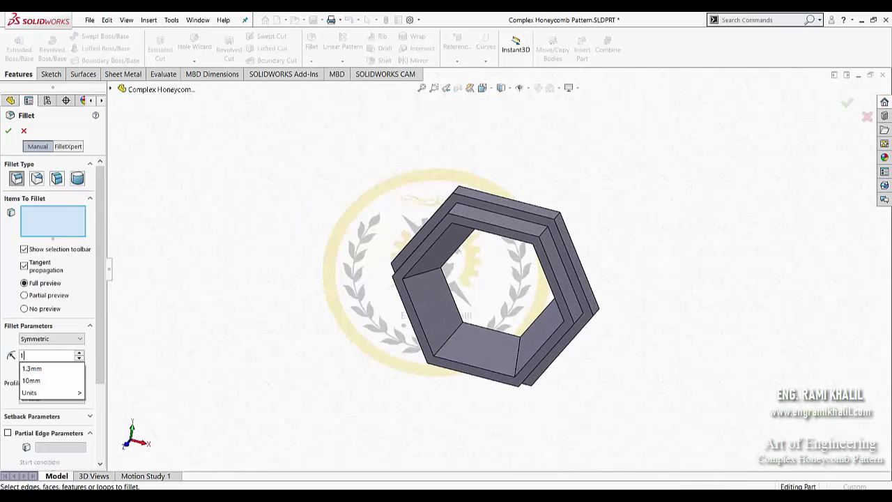
{"action": "key", "text": "Return"}
{"action": "middle_click_drag", "start_coordinate": [571, 253], "coordinate": [535, 225]}
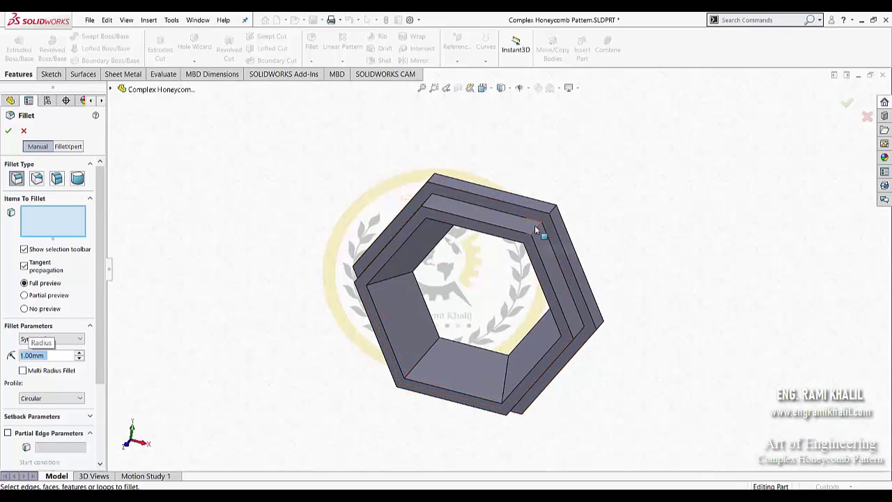
{"action": "left_click", "coordinate": [536, 230]}
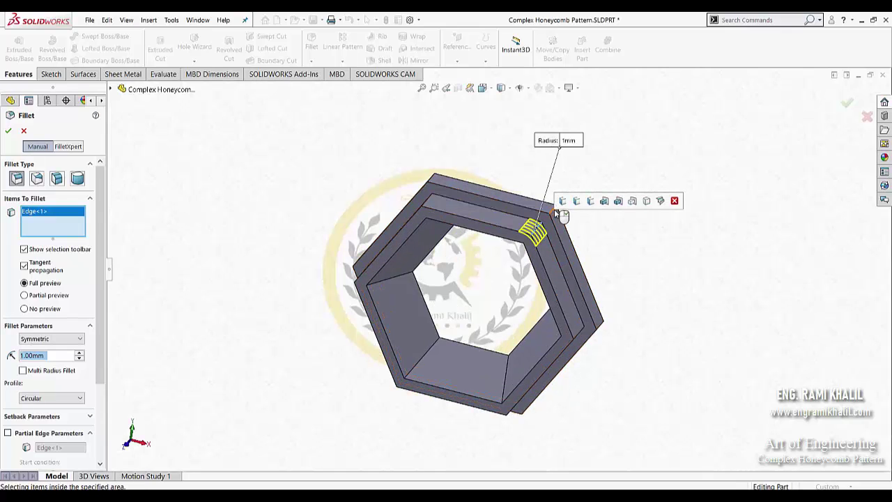
{"action": "left_click", "coordinate": [562, 202]}
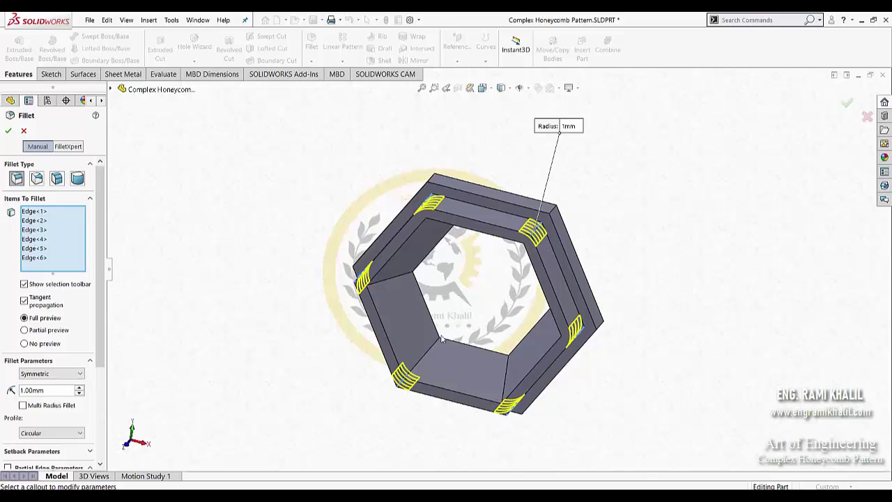
{"action": "left_click", "coordinate": [436, 340]}
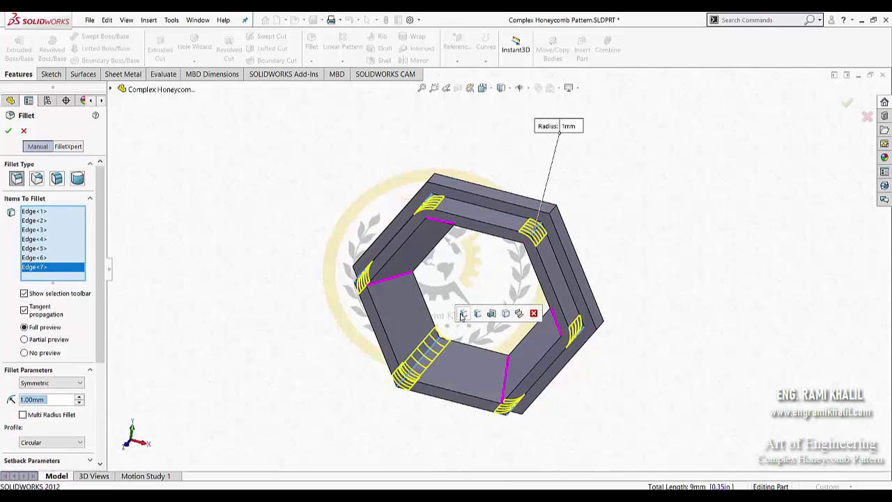
{"action": "left_click", "coordinate": [464, 315]}
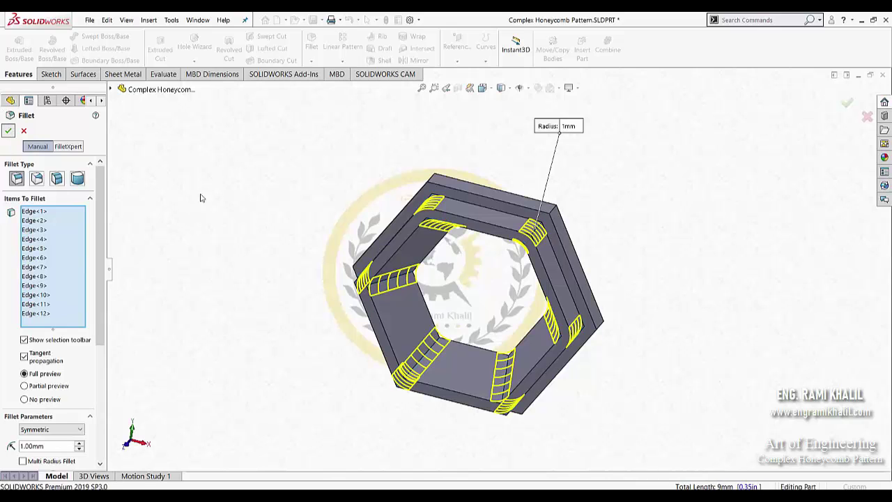
{"action": "left_click", "coordinate": [9, 131]}
{"action": "mouse_move", "coordinate": [284, 213]}
{"action": "middle_mouse_down"}
{"action": "mouse_move", "coordinate": [334, 239]}
{"action": "mouse_move", "coordinate": [351, 205]}
{"action": "mouse_move", "coordinate": [341, 243]}
{"action": "middle_mouse_up"}
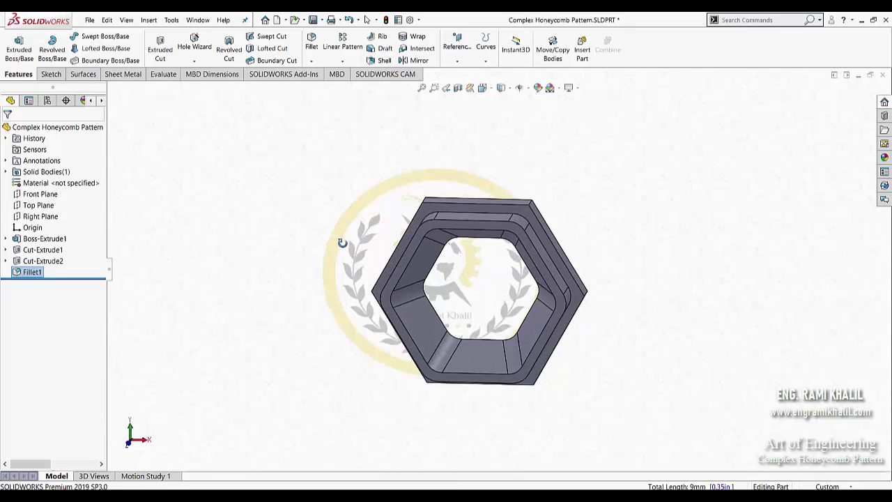
- Mirror the filleted hexagon body across its top face as a separate second body
{"action": "left_click", "coordinate": [415, 60]}
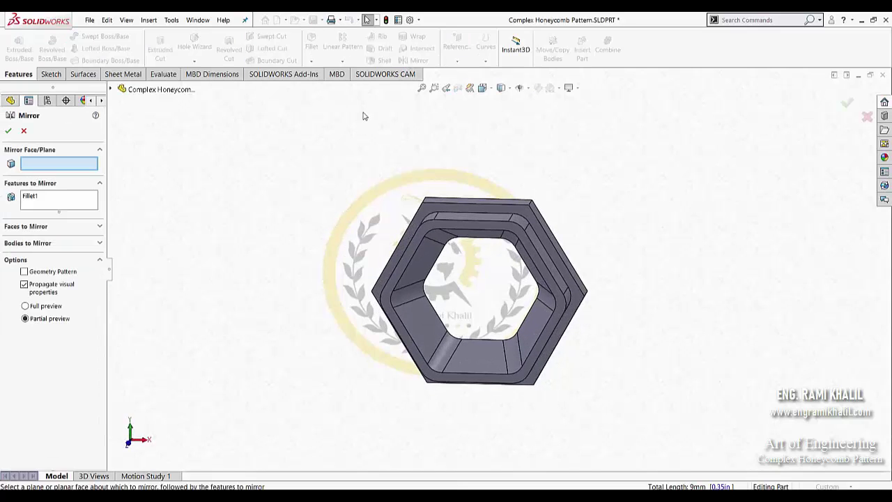
{"action": "left_click", "coordinate": [52, 196]}
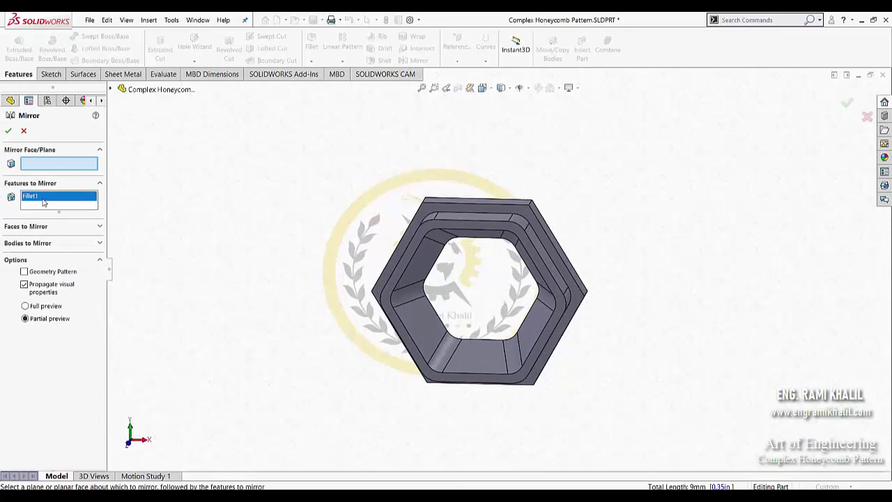
{"action": "right_click", "coordinate": [43, 198]}
{"action": "left_click", "coordinate": [66, 216]}
{"action": "left_click", "coordinate": [57, 163]}
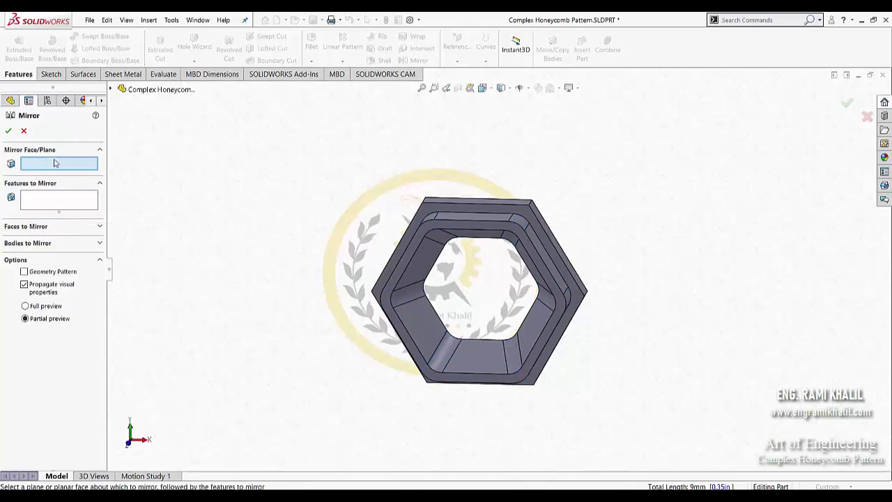
{"action": "left_click", "coordinate": [476, 201]}
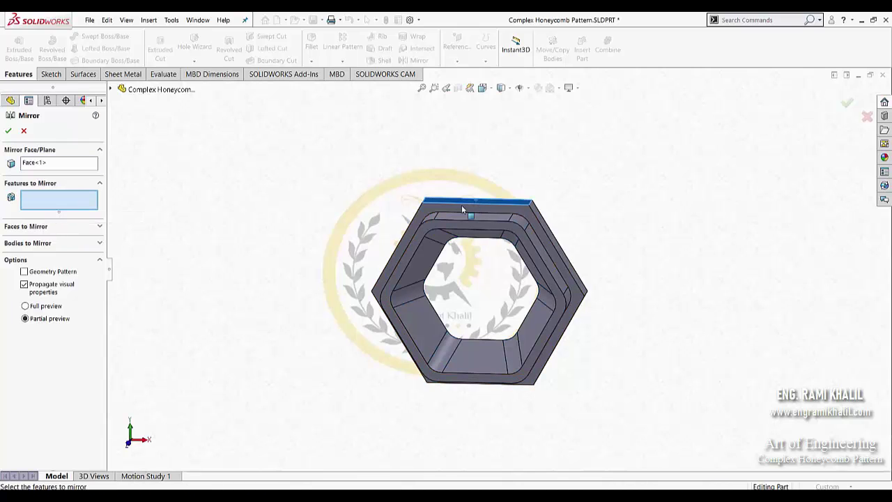
{"action": "left_click", "coordinate": [100, 243]}
{"action": "left_click", "coordinate": [408, 242]}
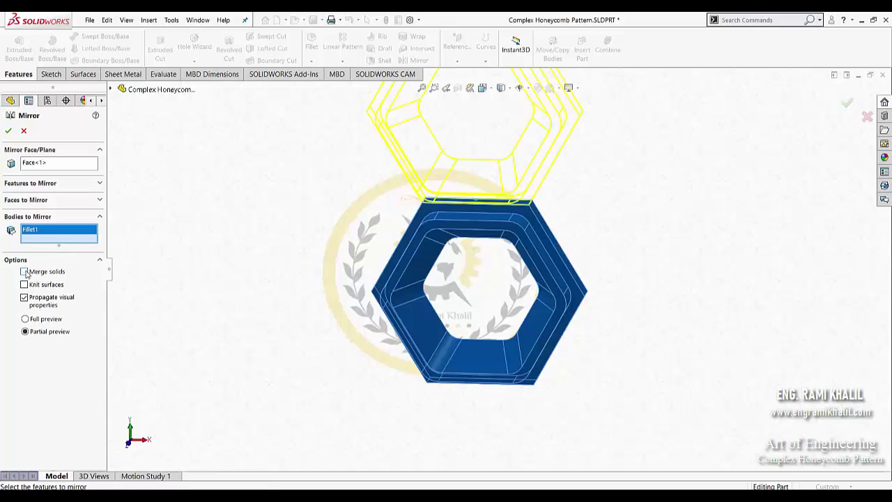
{"action": "left_click", "coordinate": [10, 133]}
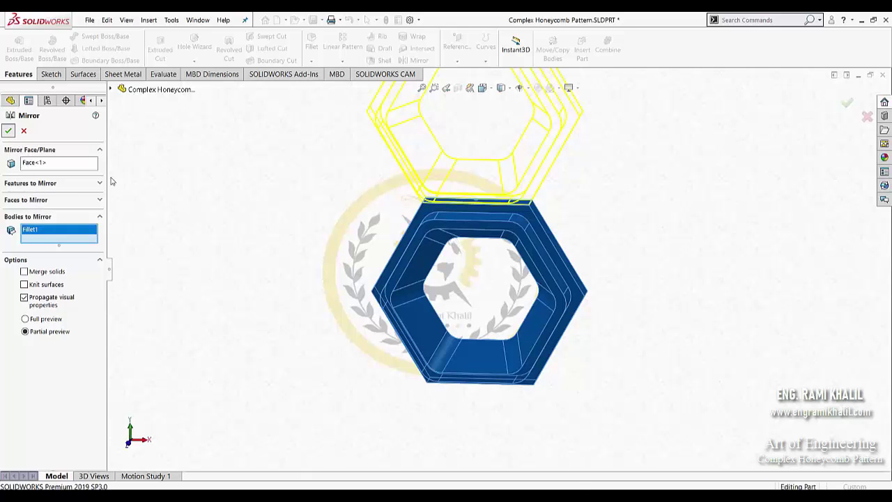
{"action": "mouse_move", "coordinate": [478, 255]}
{"action": "middle_mouse_down"}
{"action": "mouse_move", "coordinate": [507, 297]}
{"action": "mouse_move", "coordinate": [404, 169]}
{"action": "middle_mouse_up"}
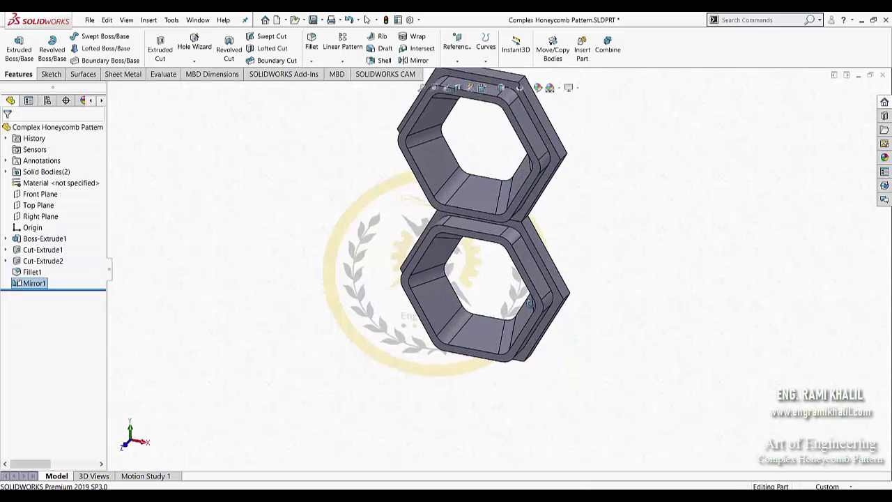
- Mirror the lower hexagon body across its right side face to create a third cell
{"action": "left_click", "coordinate": [413, 60]}
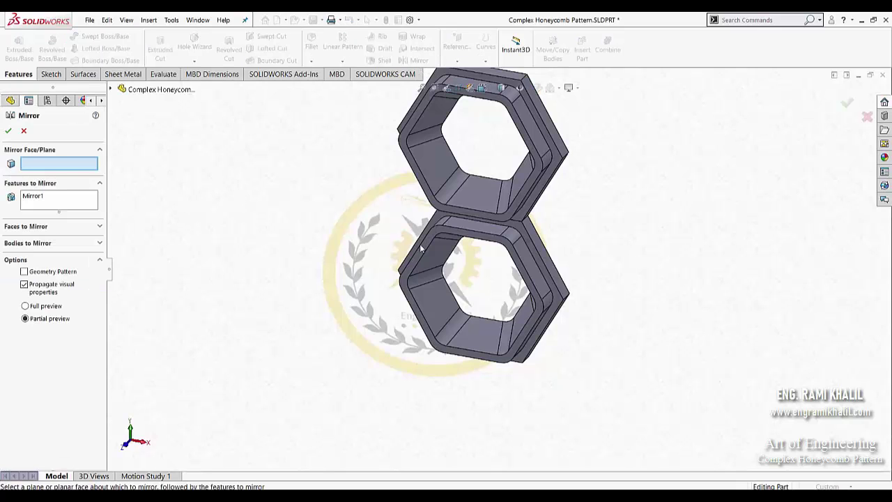
{"action": "middle_click_drag", "start_coordinate": [421, 248], "coordinate": [539, 255]}
{"action": "left_click", "coordinate": [538, 243]}
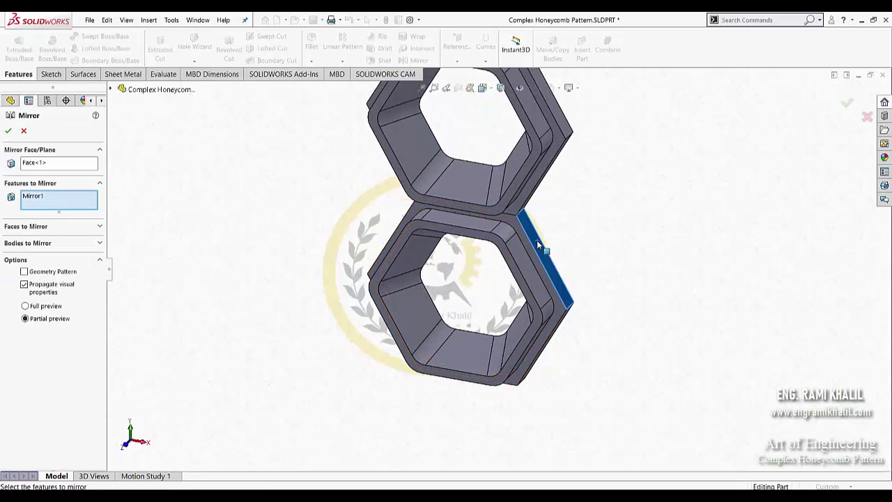
{"action": "left_click", "coordinate": [89, 244]}
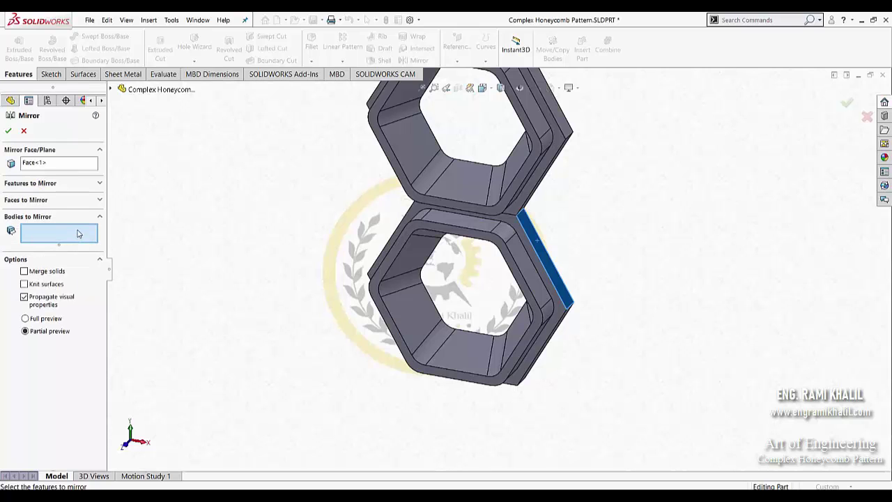
{"action": "left_click", "coordinate": [408, 255]}
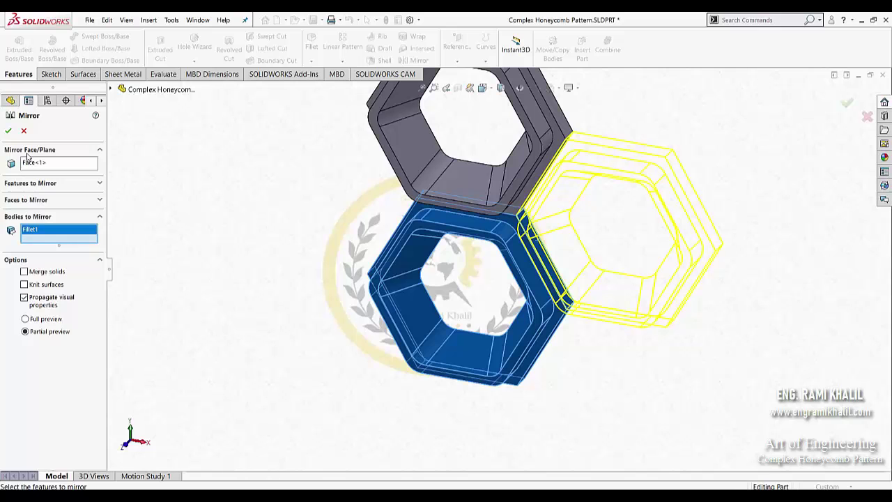
{"action": "left_click", "coordinate": [11, 132]}
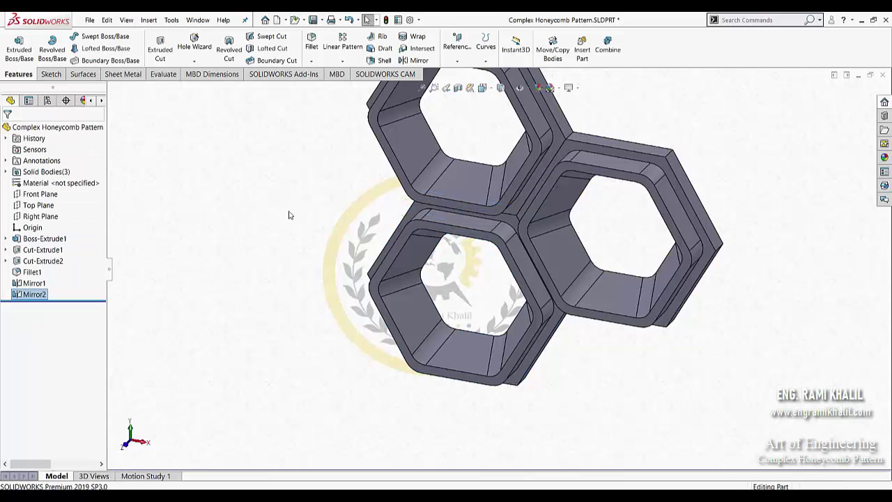
{"action": "mouse_move", "coordinate": [311, 204]}
{"action": "middle_mouse_down"}
{"action": "mouse_move", "coordinate": [360, 201]}
{"action": "mouse_move", "coordinate": [343, 248]}
{"action": "middle_mouse_up"}
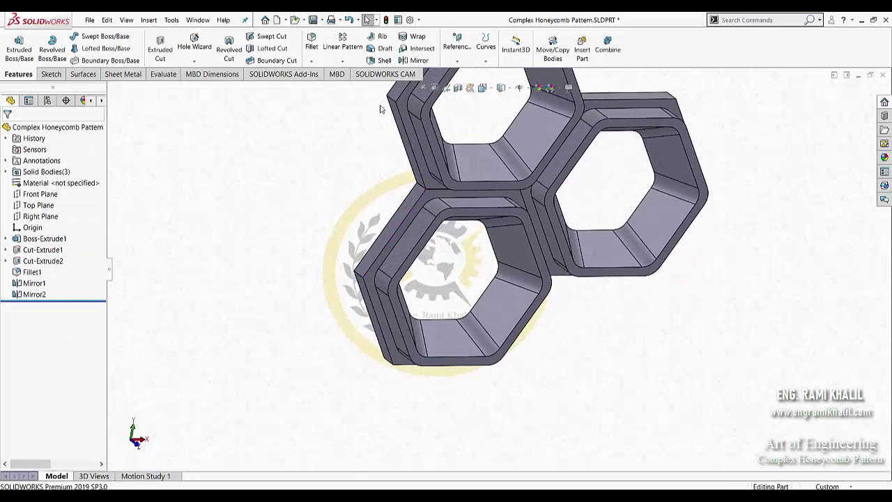
- Mirror a hexagon body across the slanted side face to create the fourth cell
{"action": "left_click", "coordinate": [413, 60]}
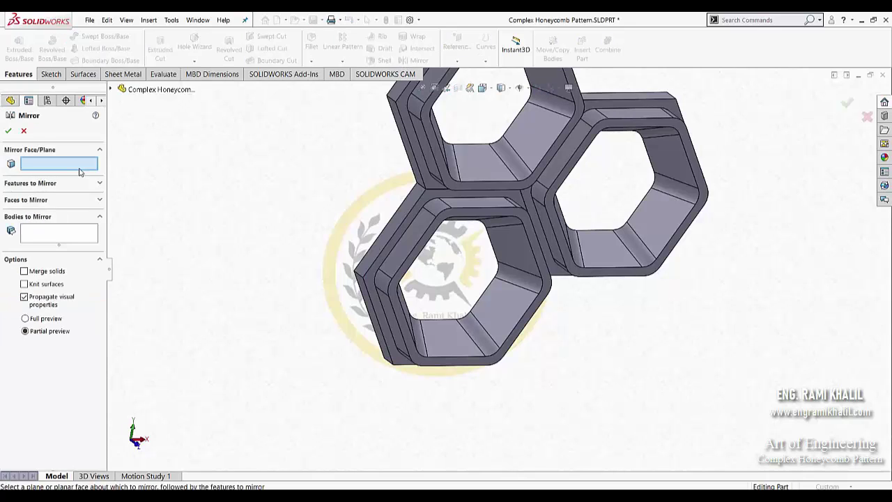
{"action": "left_click", "coordinate": [389, 220]}
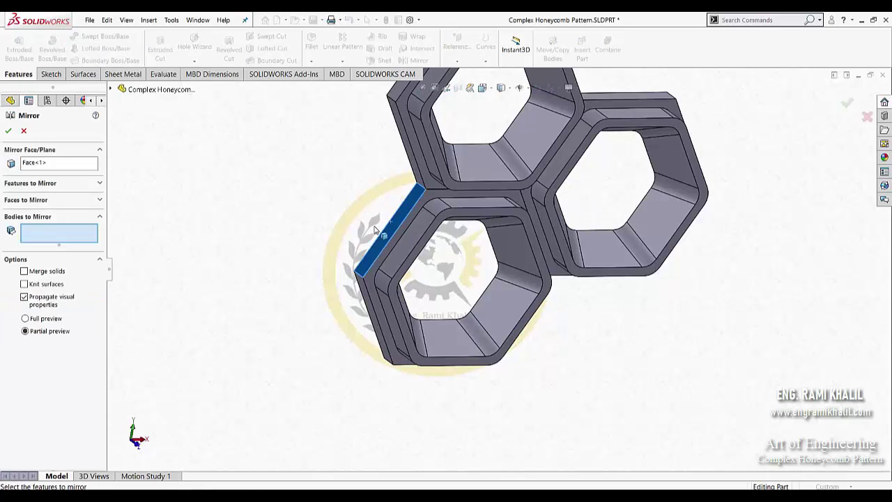
{"action": "left_click", "coordinate": [382, 298]}
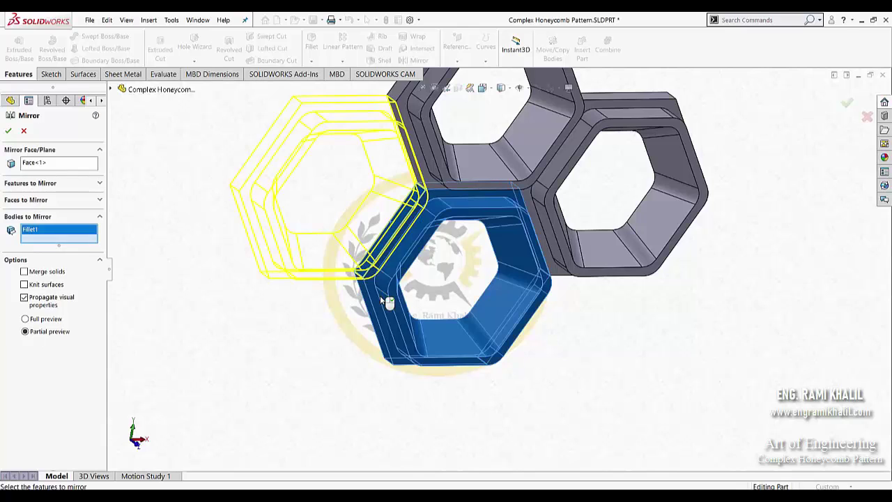
{"action": "left_click", "coordinate": [9, 132]}
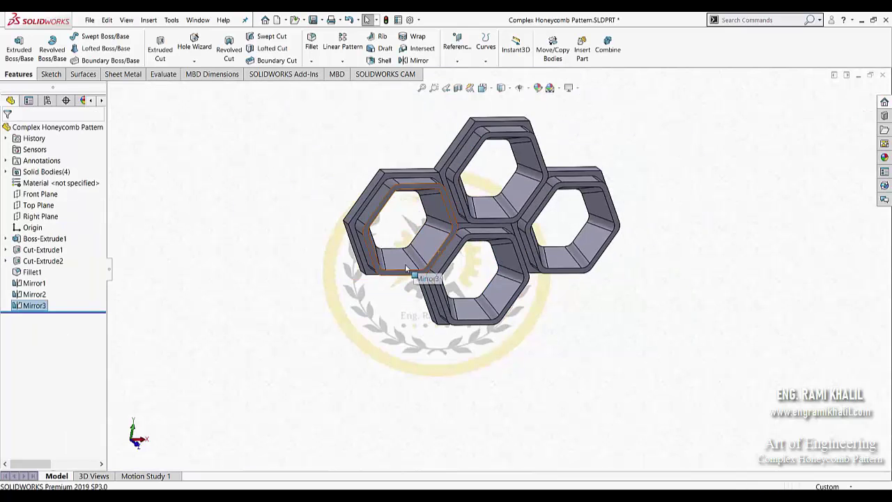
{"action": "mouse_move", "coordinate": [407, 269]}
{"action": "middle_mouse_down"}
{"action": "mouse_move", "coordinate": [410, 232]}
{"action": "mouse_move", "coordinate": [498, 265]}
{"action": "middle_mouse_up"}
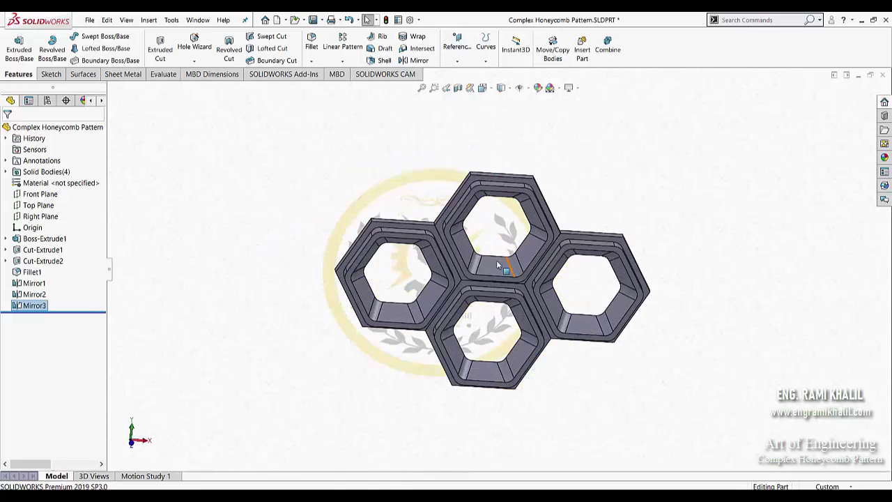
- Combine all four hexagon bodies into one solid and pick its front face for sketching
{"action": "left_click", "coordinate": [608, 48]}
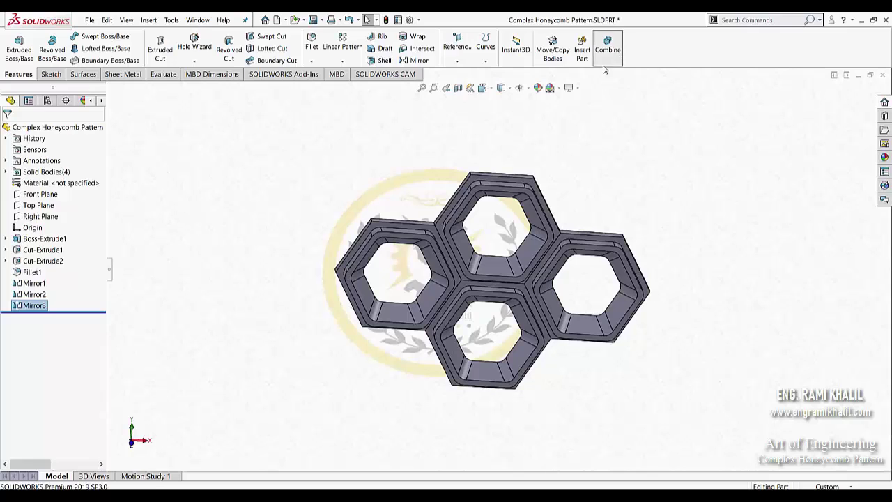
{"action": "left_click_drag", "start_coordinate": [296, 149], "coordinate": [712, 435]}
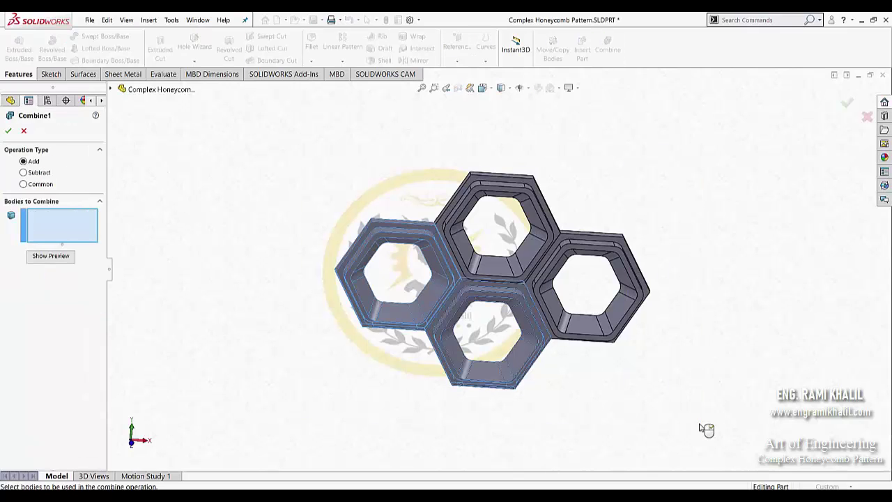
{"action": "left_click", "coordinate": [9, 131]}
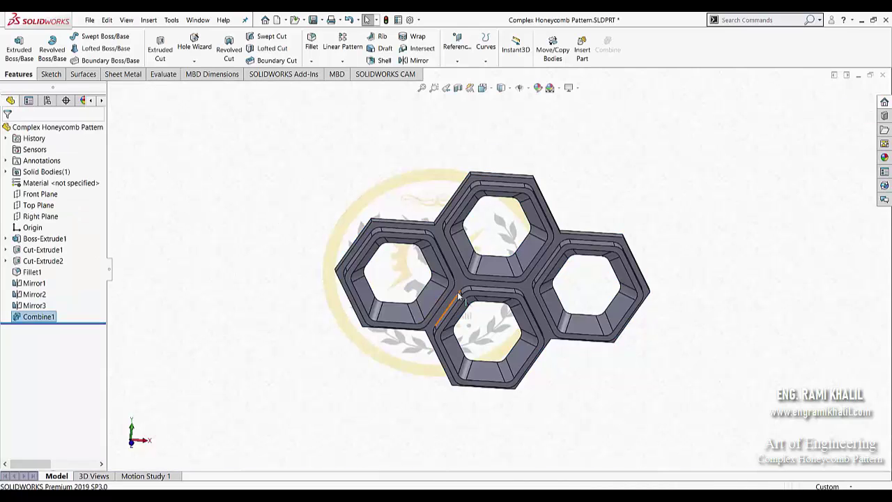
{"action": "scroll", "coordinate": [458, 297], "scroll_direction": "down", "scroll_amount": 2}
{"action": "left_click", "coordinate": [450, 249]}
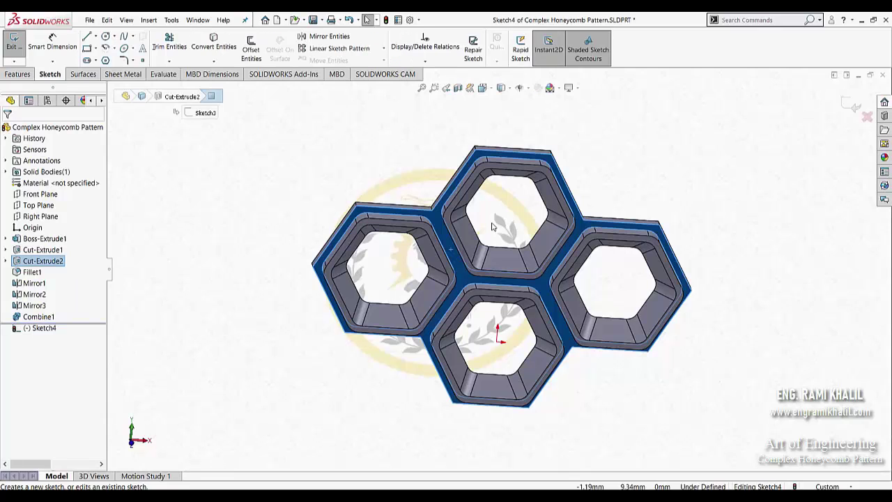
- In Front view, draw a corner rectangle from the top-left hex vertex, about 17.32 × 10 mm
{"action": "left_click", "coordinate": [133, 445]}
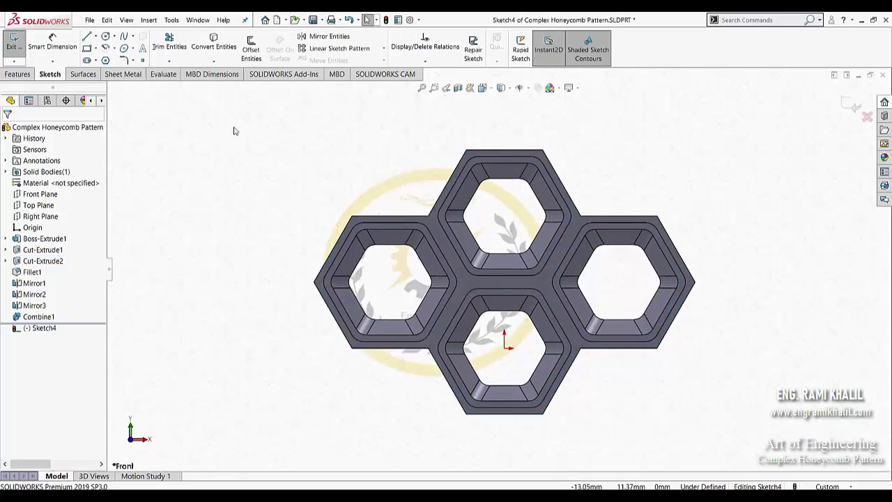
{"action": "left_click", "coordinate": [87, 48]}
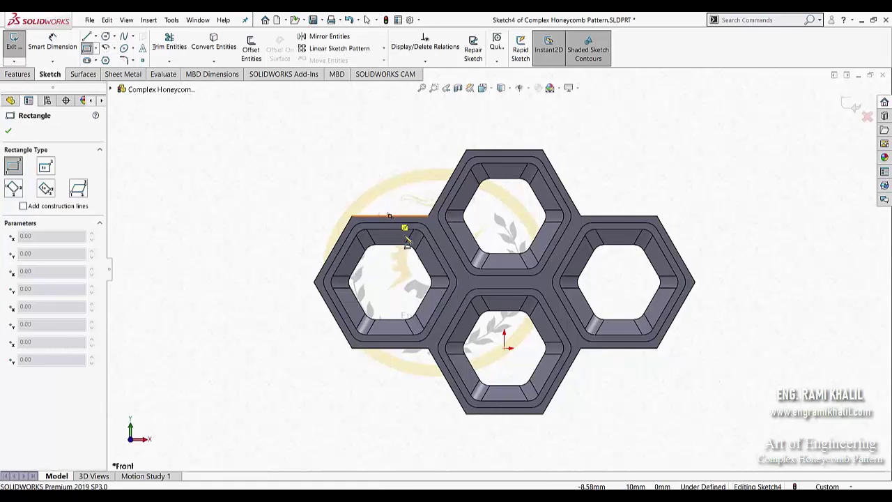
{"action": "left_click", "coordinate": [389, 216]}
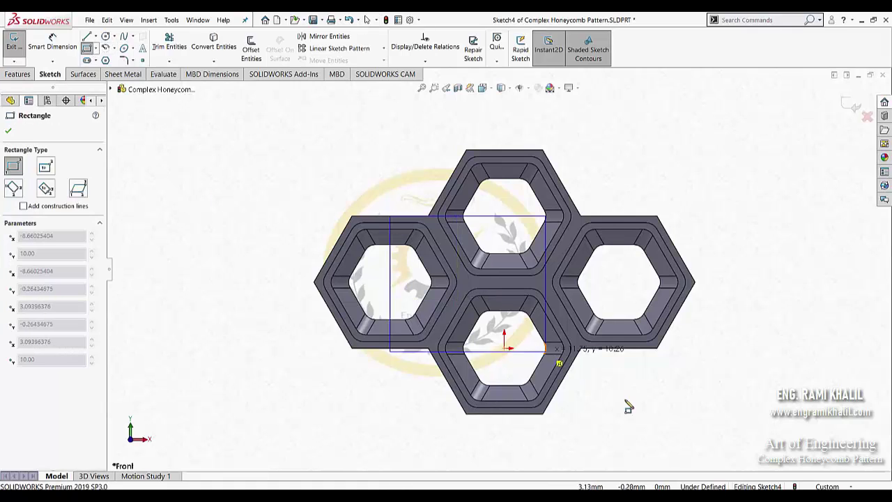
{"action": "left_click", "coordinate": [619, 347]}
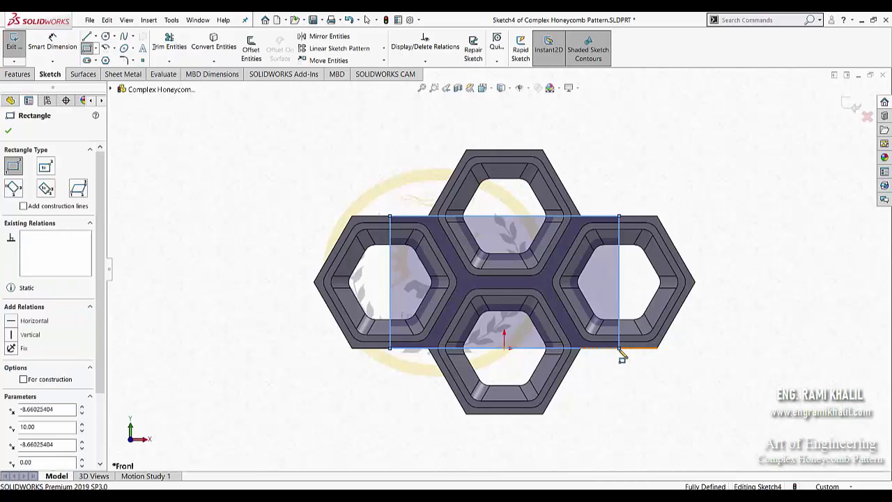
{"action": "key", "text": "Escape"}
{"action": "middle_click_drag", "start_coordinate": [621, 369], "coordinate": [586, 410]}
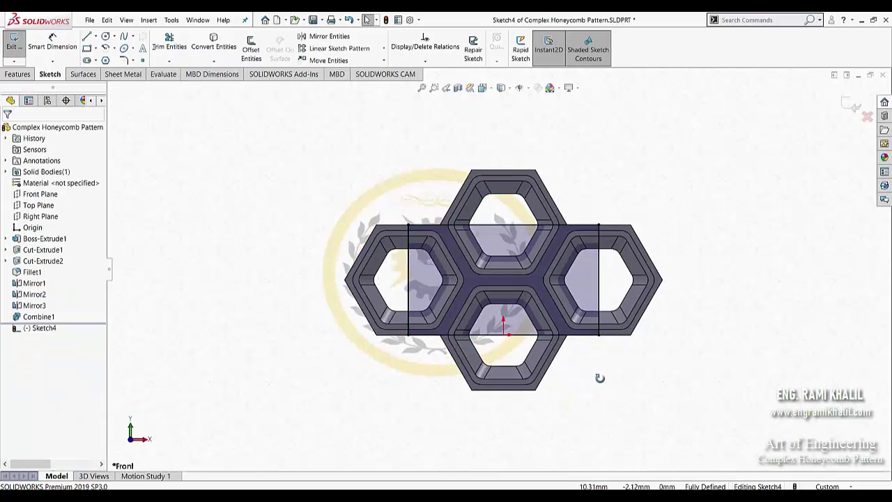
- Extrude-cut the rectangle Through All – Both with Flip side to cut, keeping only the central strip
{"action": "left_click", "coordinate": [28, 77]}
{"action": "left_click", "coordinate": [159, 48]}
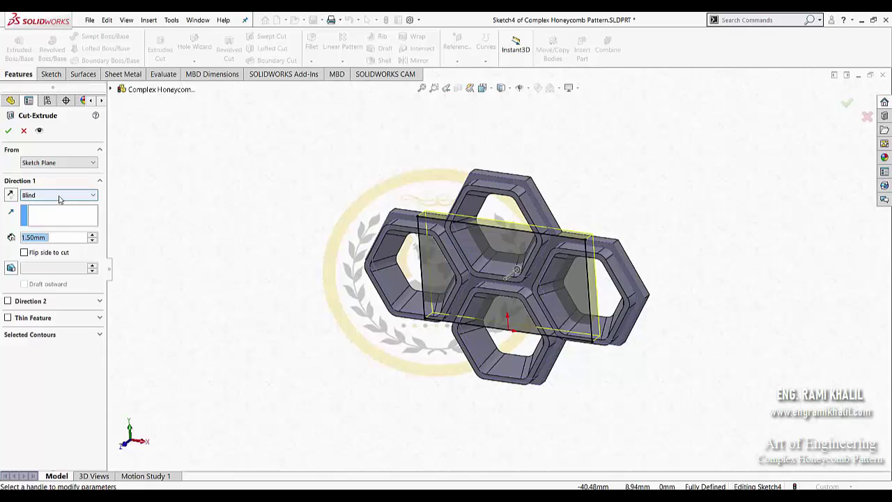
{"action": "left_click", "coordinate": [59, 195]}
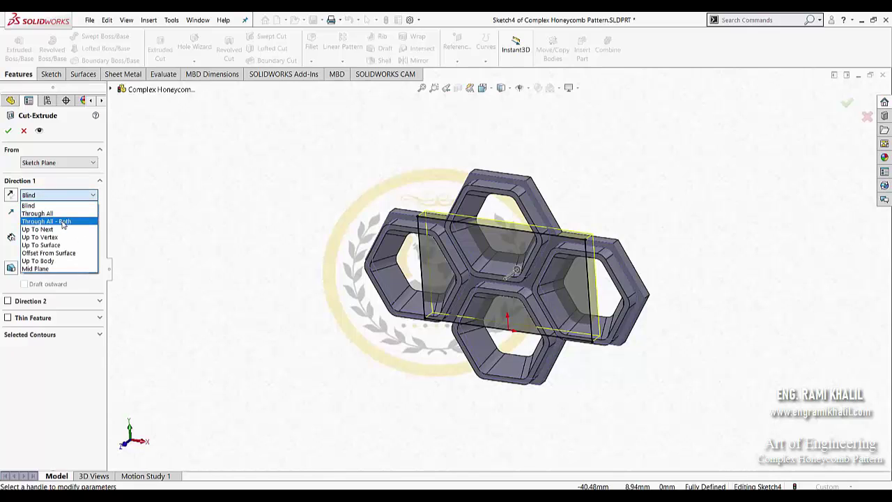
{"action": "left_click", "coordinate": [62, 222]}
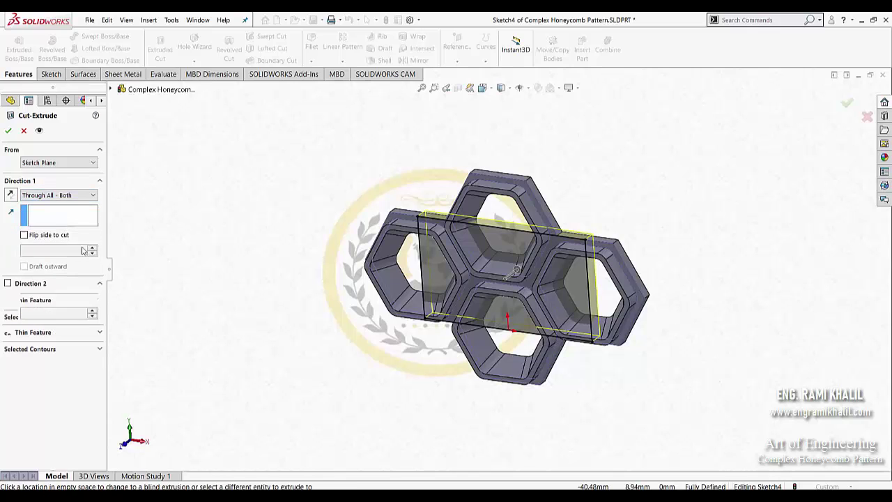
{"action": "left_click", "coordinate": [24, 235]}
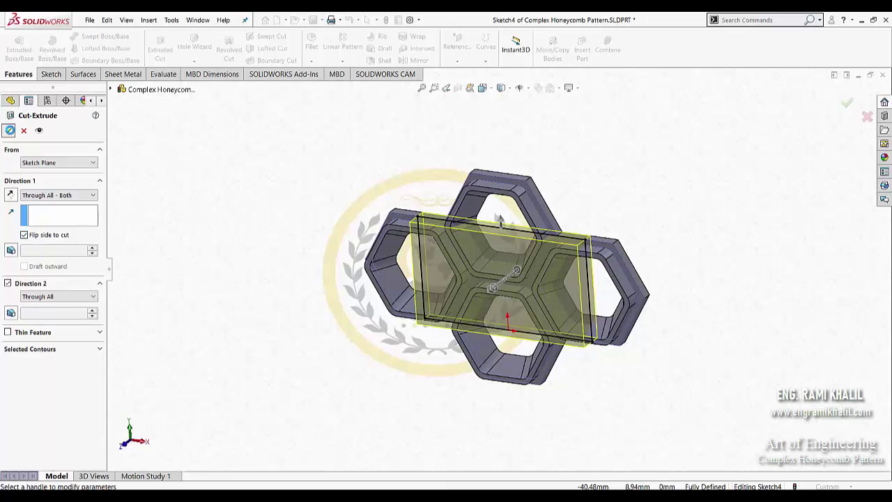
{"action": "key", "text": "Return"}
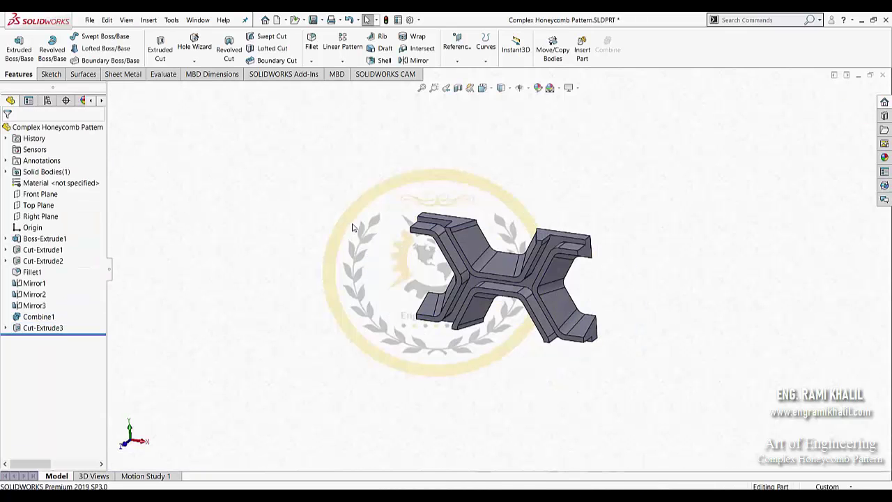
{"action": "scroll", "coordinate": [512, 281], "scroll_direction": "down", "scroll_amount": 3}
{"action": "mouse_move", "coordinate": [474, 277]}
{"action": "middle_mouse_down"}
{"action": "mouse_move", "coordinate": [418, 213]}
{"action": "mouse_move", "coordinate": [472, 238]}
{"action": "mouse_move", "coordinate": [514, 230]}
{"action": "mouse_move", "coordinate": [540, 207]}
{"action": "middle_mouse_up"}
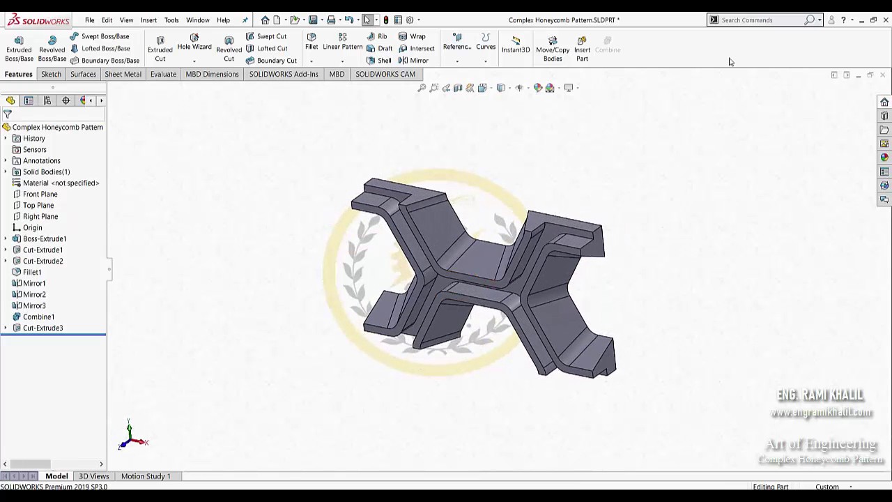
{"action": "left_click", "coordinate": [743, 18]}
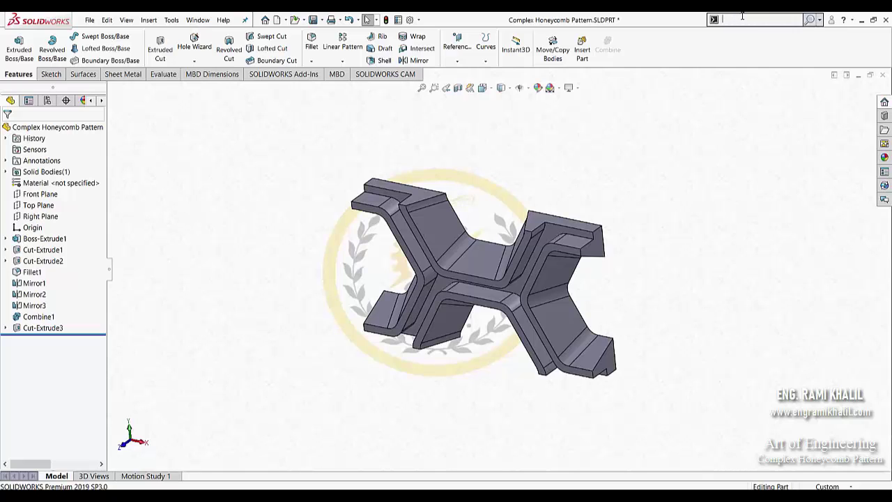
- Start a Flex on the trimmed honeycomb body and turn its triad 90° about X
{"action": "type", "text": "fle"}
{"action": "left_click", "coordinate": [725, 65]}
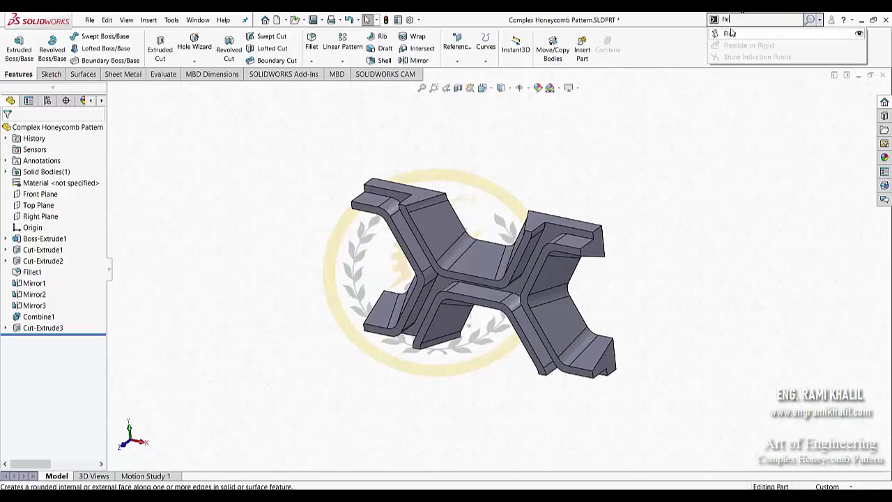
{"action": "left_click", "coordinate": [425, 195]}
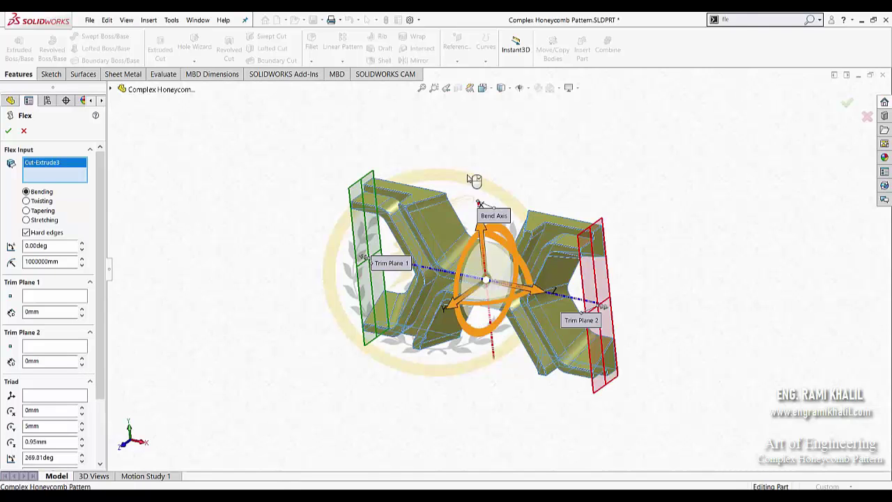
{"action": "scroll", "coordinate": [63, 265], "scroll_direction": "down", "scroll_amount": 3}
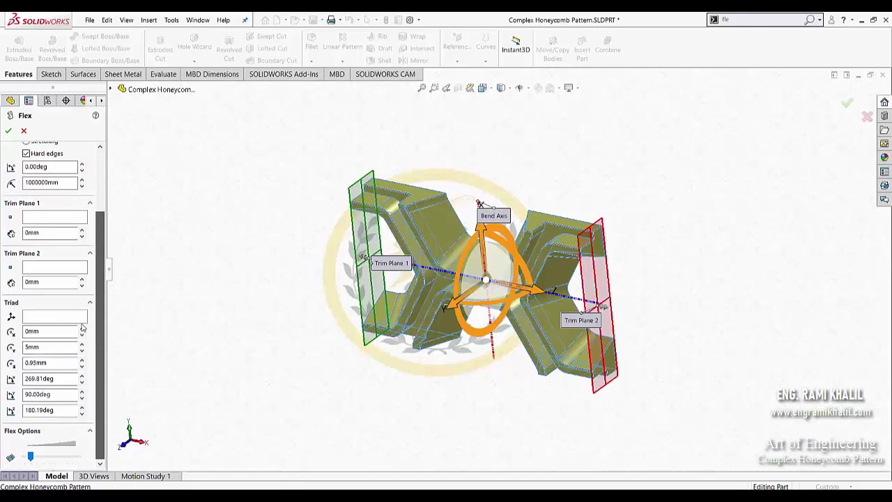
{"action": "left_click_drag", "start_coordinate": [60, 376], "coordinate": [2, 390]}
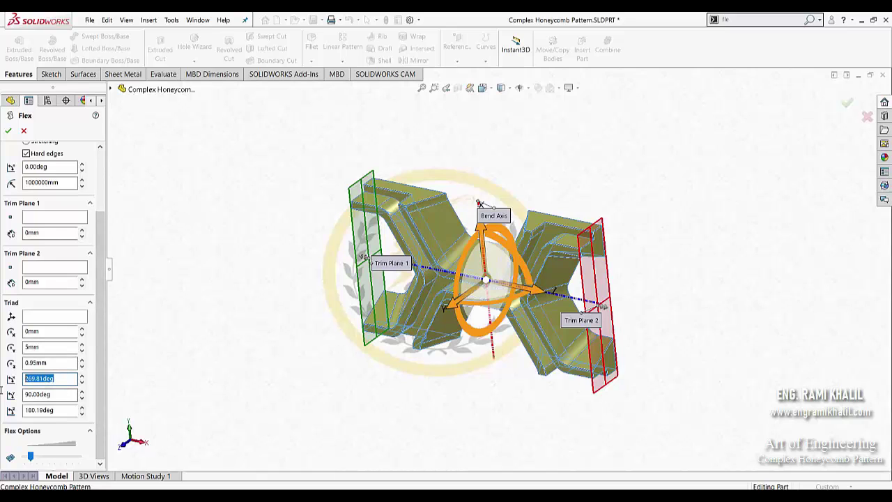
{"action": "type", "text": "0"}
{"action": "key", "text": "Tab"}
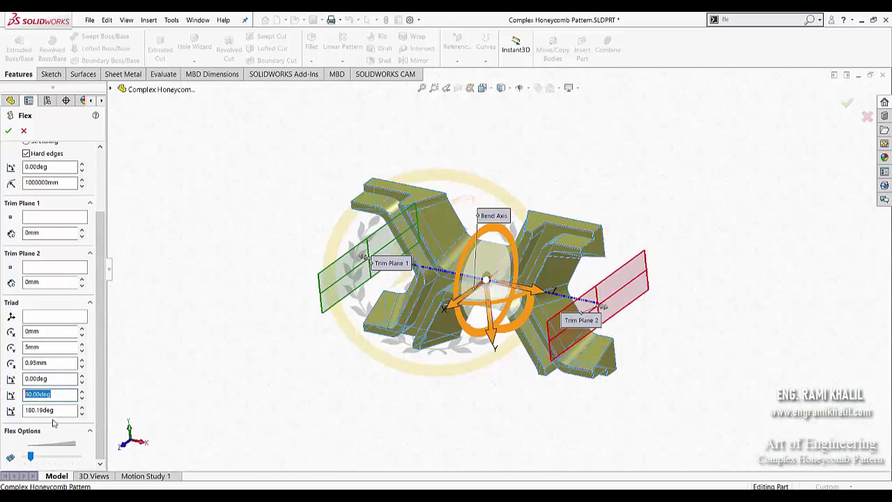
{"action": "type", "text": "0"}
{"action": "key", "text": "Tab"}
{"action": "type", "text": "0"}
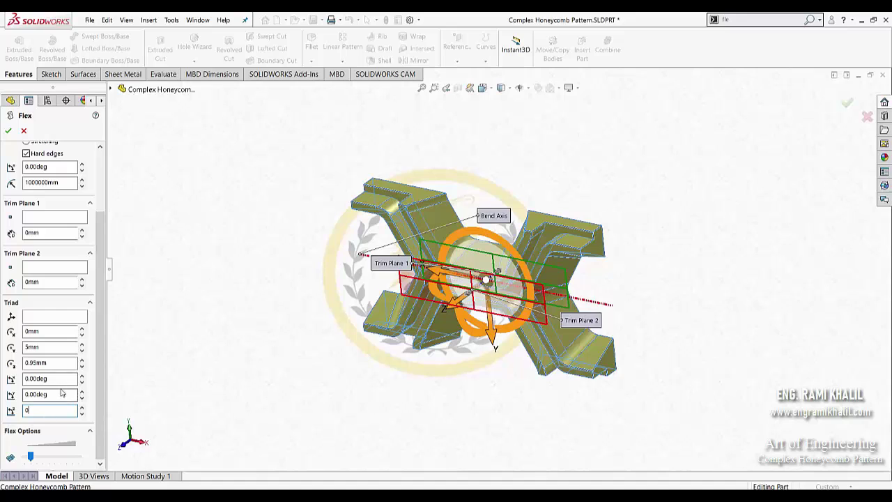
{"action": "left_click", "coordinate": [50, 378]}
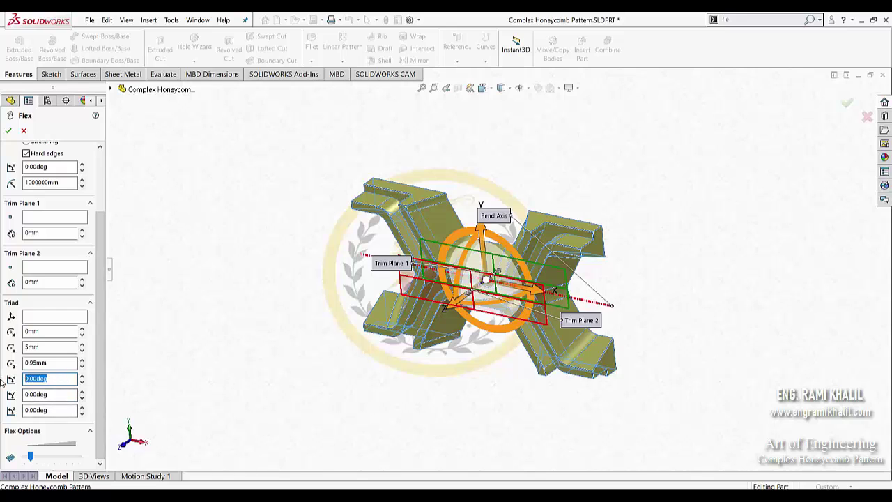
{"action": "type", "text": "90"}
{"action": "key", "text": "Return"}
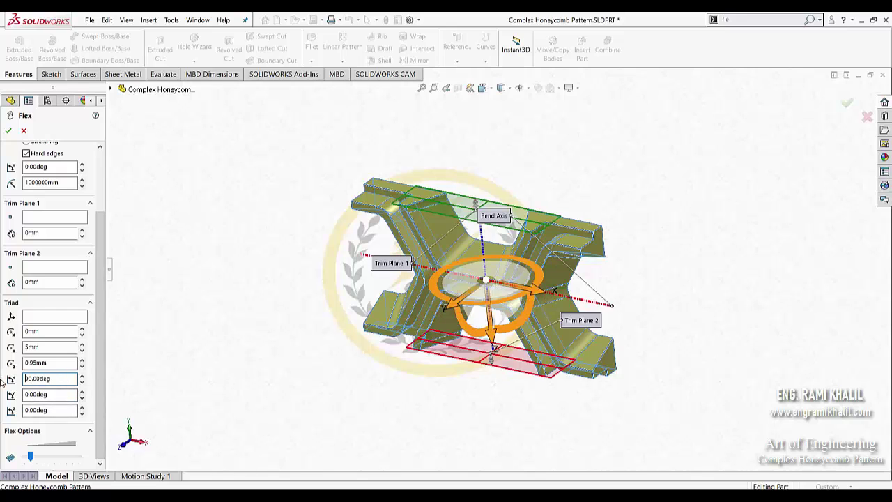
- Set the bend angle to 36° and check the bend preview
{"action": "left_click_drag", "start_coordinate": [98, 270], "coordinate": [100, 209]}
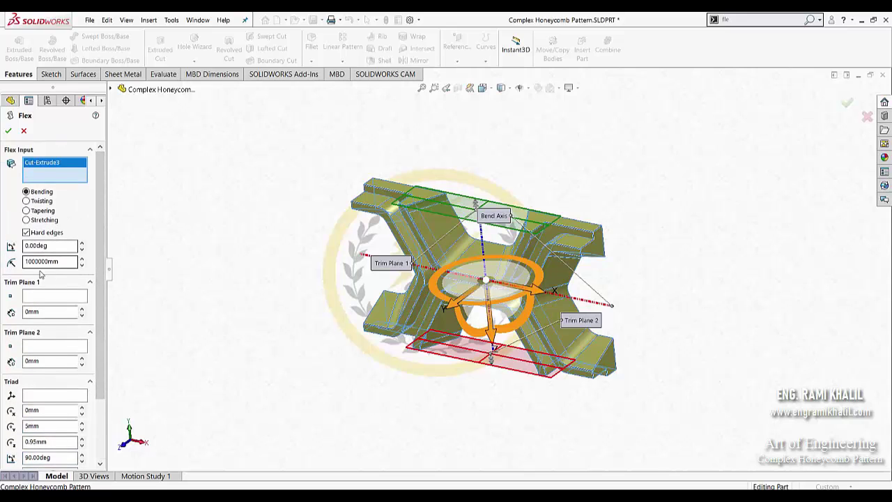
{"action": "double_click", "coordinate": [43, 246]}
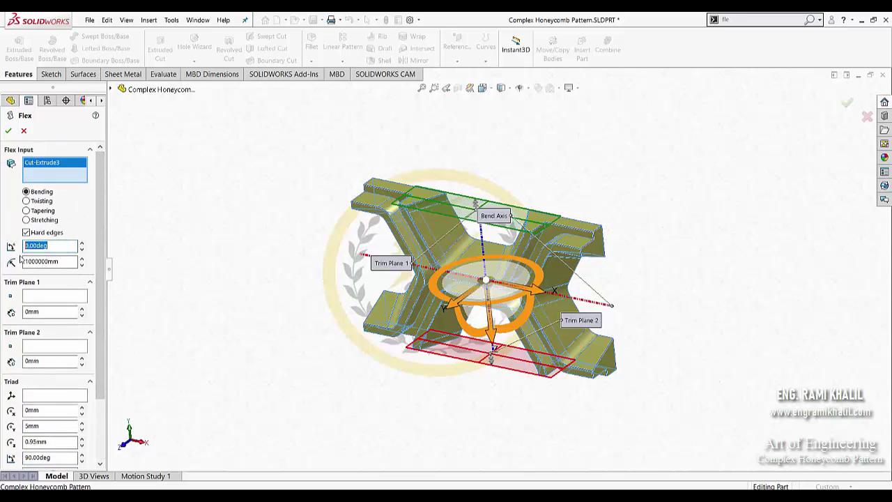
{"action": "type", "text": "36"}
{"action": "key", "text": "Return"}
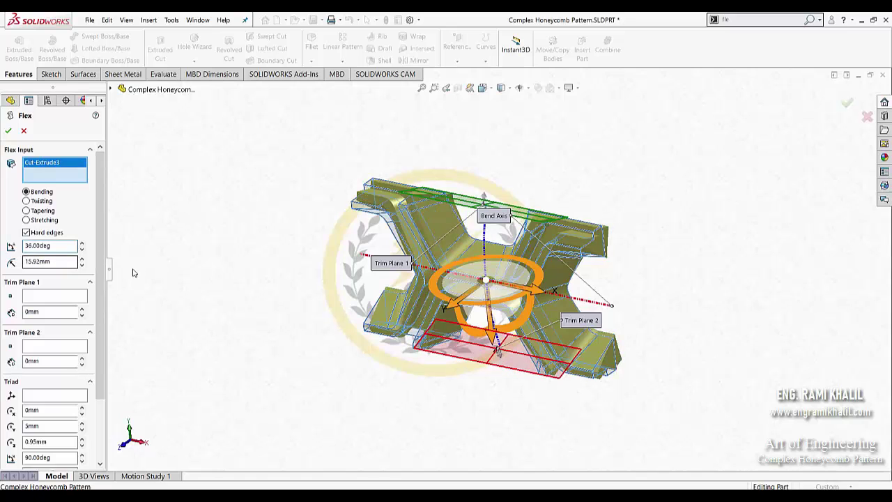
{"action": "mouse_move", "coordinate": [258, 291]}
{"action": "middle_mouse_down"}
{"action": "mouse_move", "coordinate": [199, 267]}
{"action": "mouse_move", "coordinate": [179, 279]}
{"action": "mouse_move", "coordinate": [207, 244]}
{"action": "mouse_move", "coordinate": [211, 269]}
{"action": "mouse_move", "coordinate": [251, 283]}
{"action": "middle_mouse_up"}
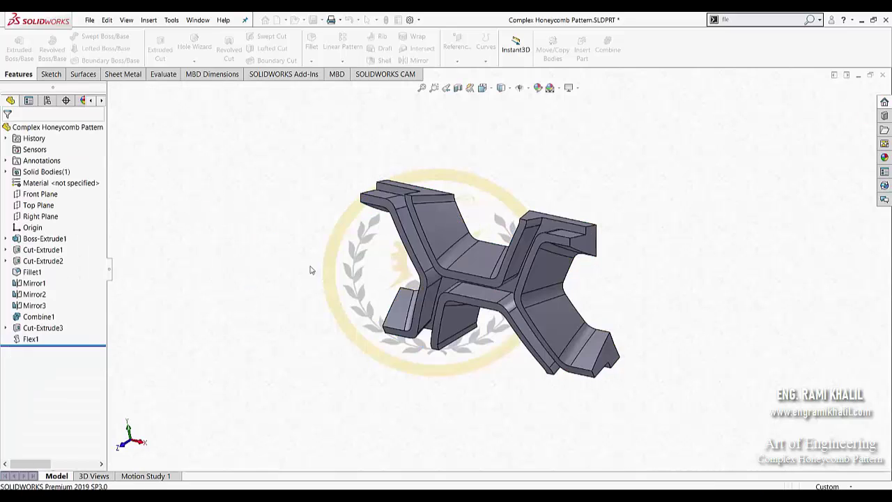
- Start a reference axis and pick the first flat face of the flexed segment
{"action": "mouse_move", "coordinate": [319, 273]}
{"action": "middle_mouse_down"}
{"action": "mouse_move", "coordinate": [349, 263]}
{"action": "mouse_move", "coordinate": [314, 237]}
{"action": "mouse_move", "coordinate": [238, 264]}
{"action": "mouse_move", "coordinate": [309, 257]}
{"action": "mouse_move", "coordinate": [321, 276]}
{"action": "mouse_move", "coordinate": [309, 268]}
{"action": "middle_mouse_up"}
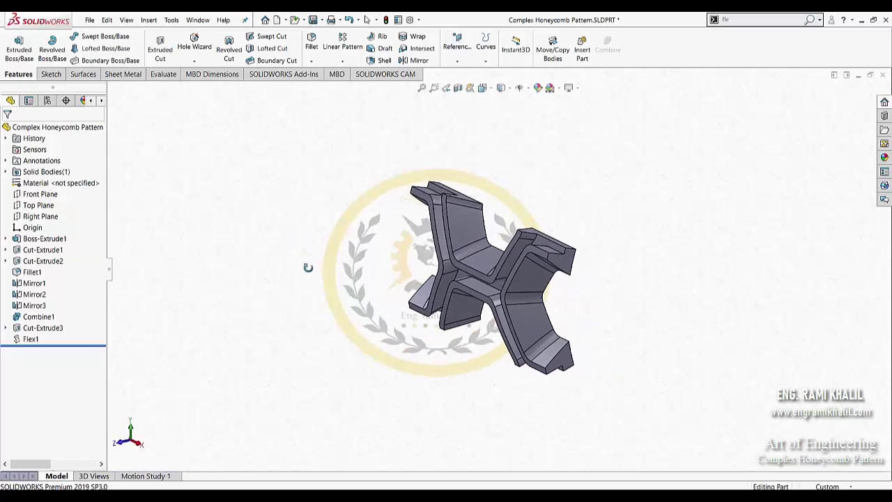
{"action": "left_click", "coordinate": [458, 62]}
{"action": "left_click", "coordinate": [467, 82]}
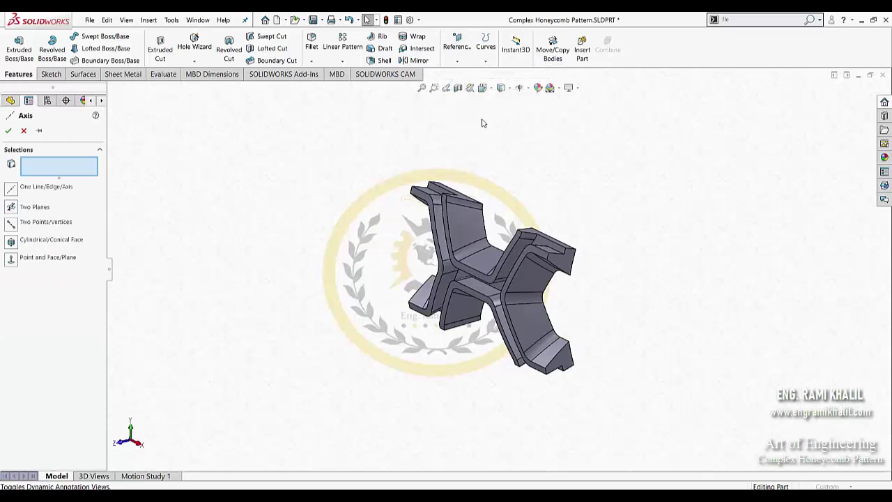
{"action": "scroll", "coordinate": [541, 242], "scroll_direction": "down", "scroll_amount": 2}
{"action": "scroll", "coordinate": [541, 242], "scroll_direction": "down", "scroll_amount": 3}
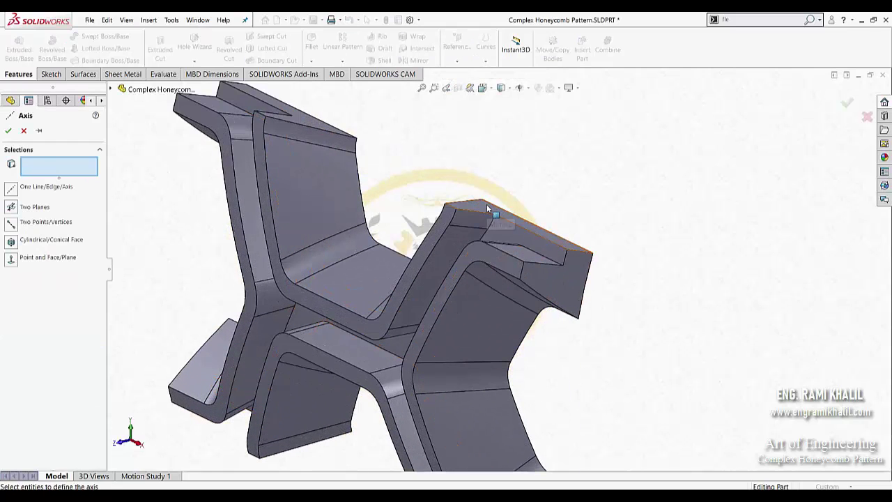
{"action": "left_click", "coordinate": [486, 203]}
- Pick the opposite face as the second plane and create Axis1
{"action": "scroll", "coordinate": [486, 204], "scroll_direction": "up", "scroll_amount": 5}
{"action": "mouse_move", "coordinate": [486, 204]}
{"action": "middle_mouse_down"}
{"action": "mouse_move", "coordinate": [504, 202]}
{"action": "mouse_move", "coordinate": [499, 179]}
{"action": "middle_mouse_up"}
{"action": "scroll", "coordinate": [527, 329], "scroll_direction": "down", "scroll_amount": 2}
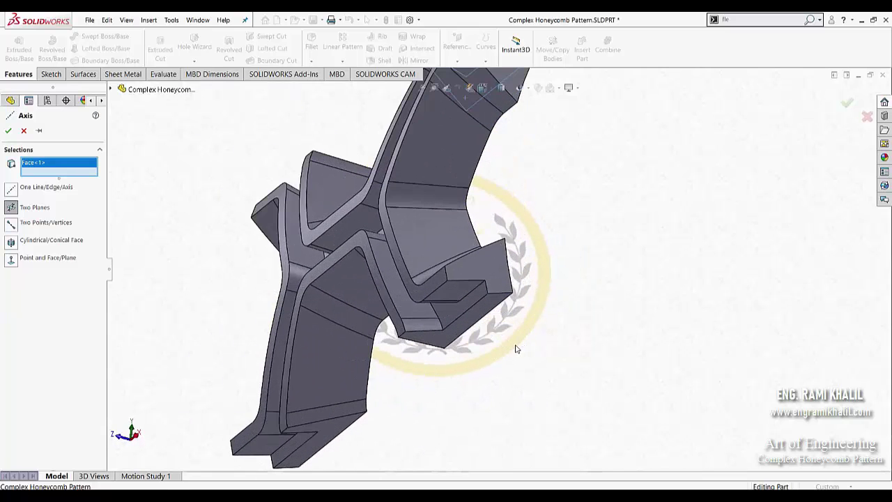
{"action": "left_click", "coordinate": [497, 307]}
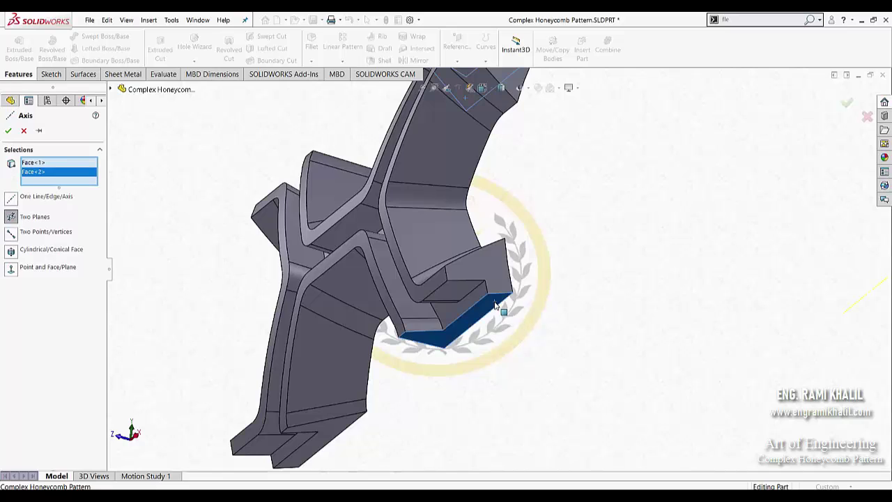
{"action": "scroll", "coordinate": [506, 309], "scroll_direction": "up", "scroll_amount": 2}
{"action": "scroll", "coordinate": [508, 309], "scroll_direction": "up", "scroll_amount": 2}
{"action": "middle_click_drag", "start_coordinate": [508, 309], "coordinate": [534, 396]}
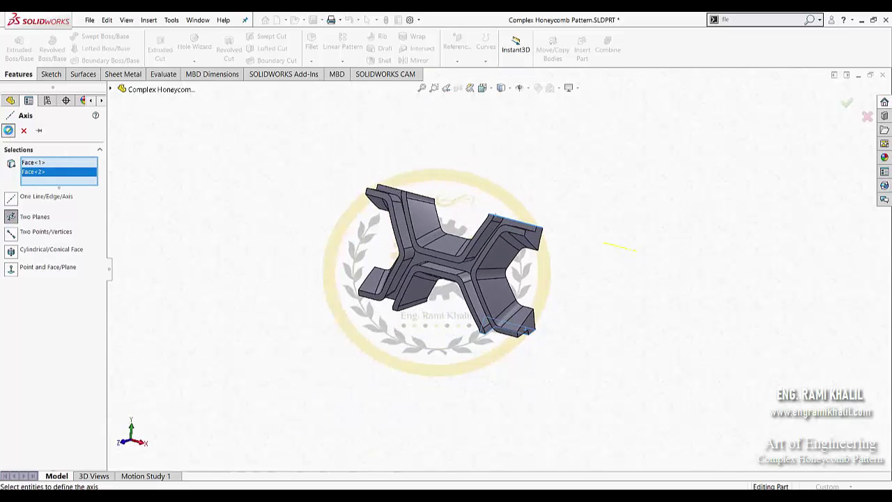
{"action": "key", "text": "Return"}
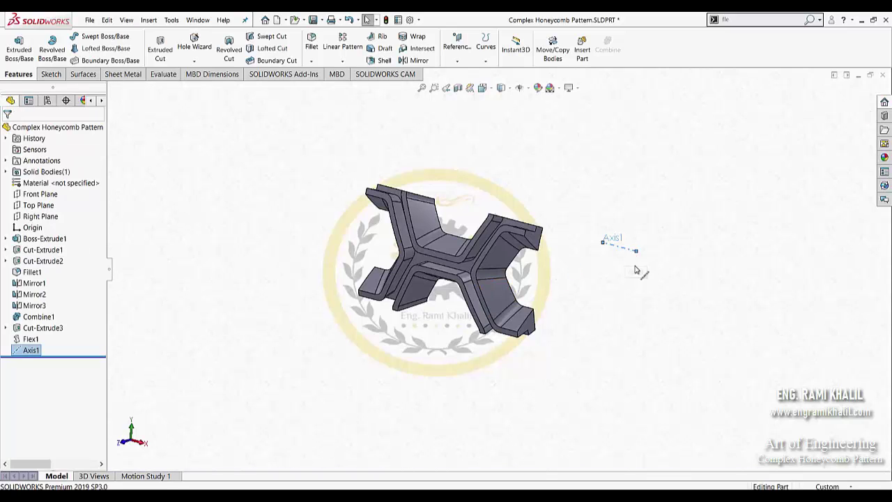
{"action": "mouse_move", "coordinate": [636, 271]}
{"action": "middle_mouse_down"}
{"action": "mouse_move", "coordinate": [614, 279]}
{"action": "mouse_move", "coordinate": [618, 304]}
{"action": "mouse_move", "coordinate": [627, 237]}
{"action": "mouse_move", "coordinate": [642, 255]}
{"action": "middle_mouse_up"}
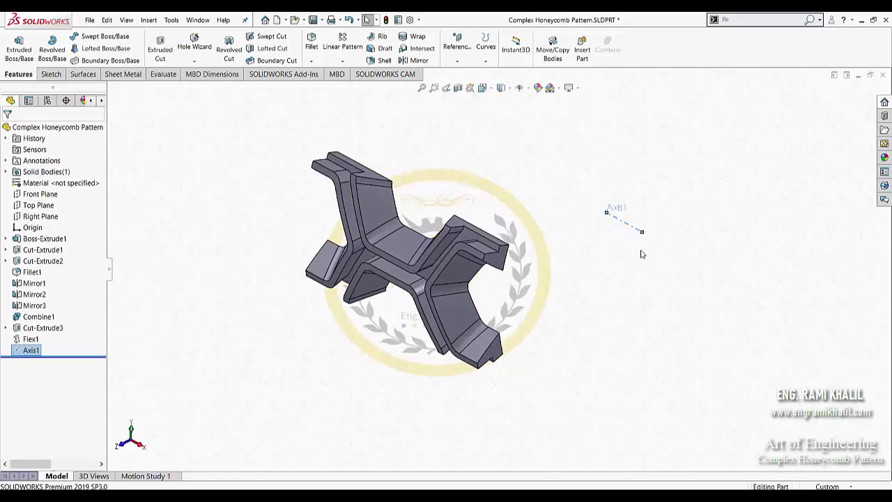
{"action": "left_click", "coordinate": [342, 46]}
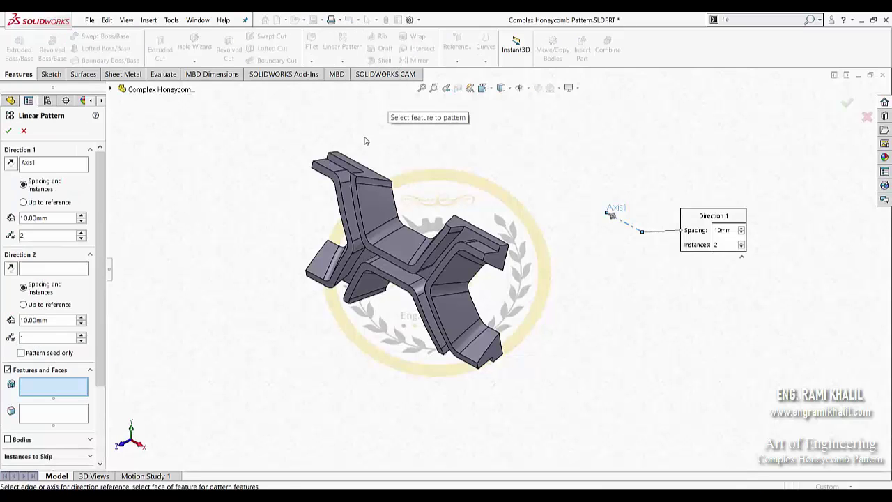
{"action": "scroll", "coordinate": [42, 349], "scroll_direction": "down", "scroll_amount": 4}
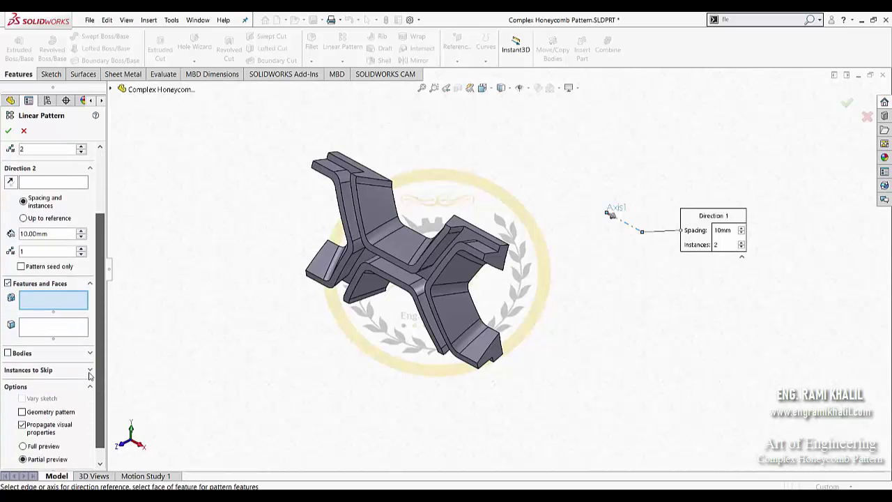
{"action": "left_click", "coordinate": [20, 355]}
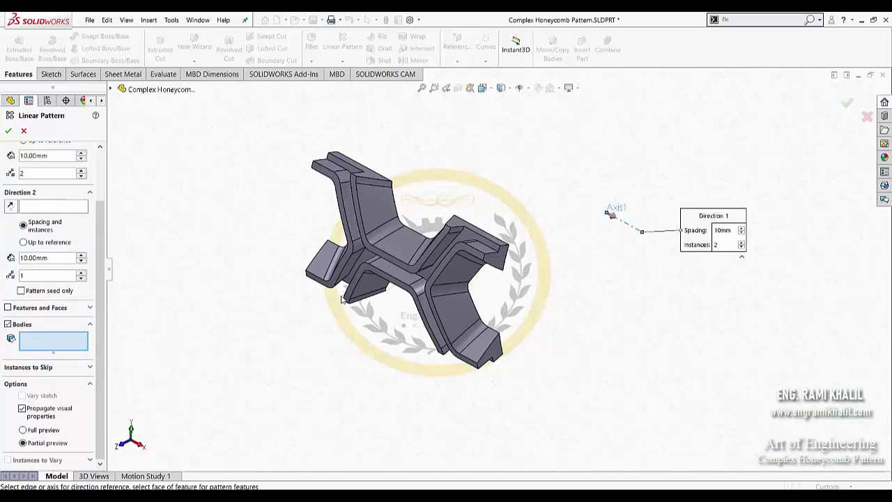
{"action": "left_click", "coordinate": [392, 262]}
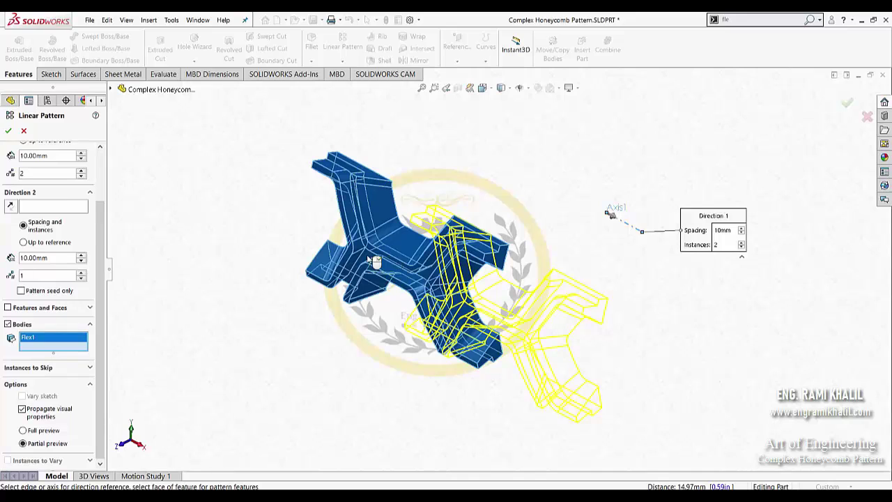
{"action": "left_click_drag", "start_coordinate": [97, 276], "coordinate": [119, 204]}
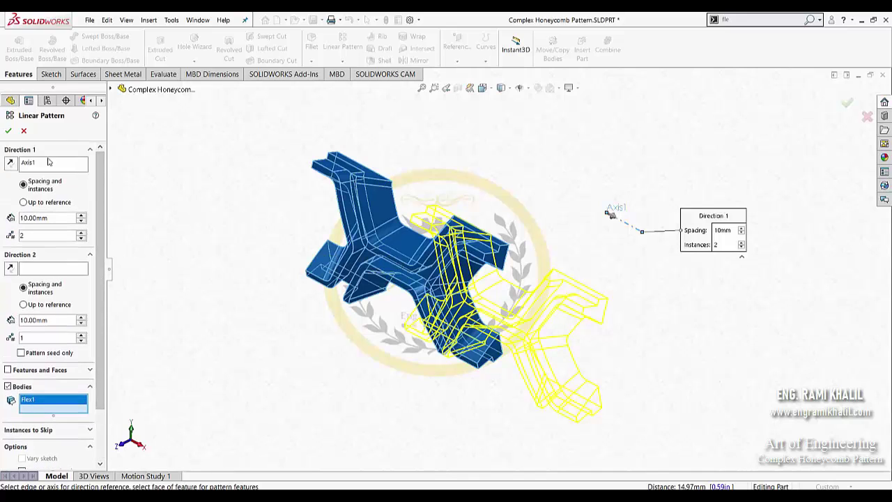
{"action": "left_click", "coordinate": [24, 131]}
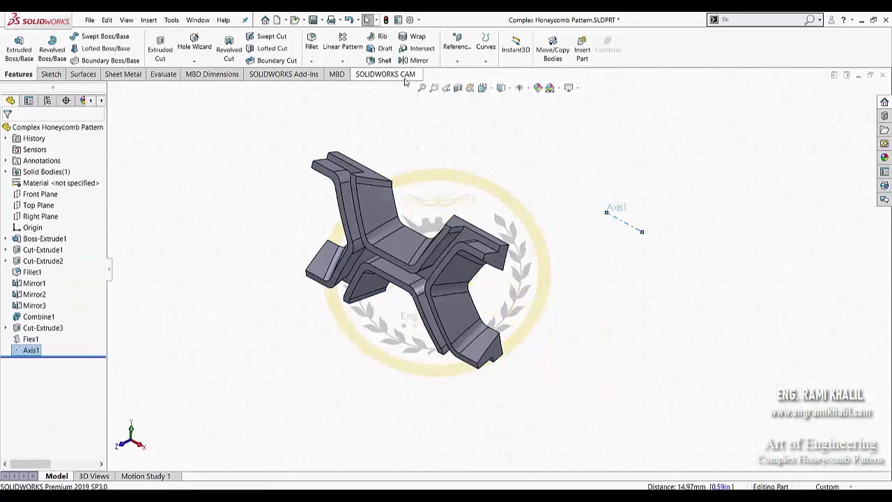
- Circular-pattern the Flex1 body around Axis1 into 10 equally spaced copies over 360°
{"action": "left_click", "coordinate": [345, 61]}
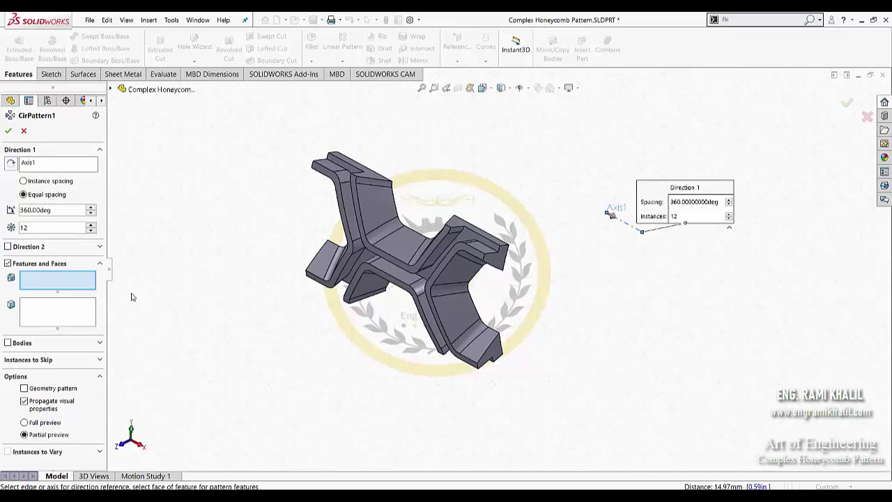
{"action": "left_click", "coordinate": [8, 343]}
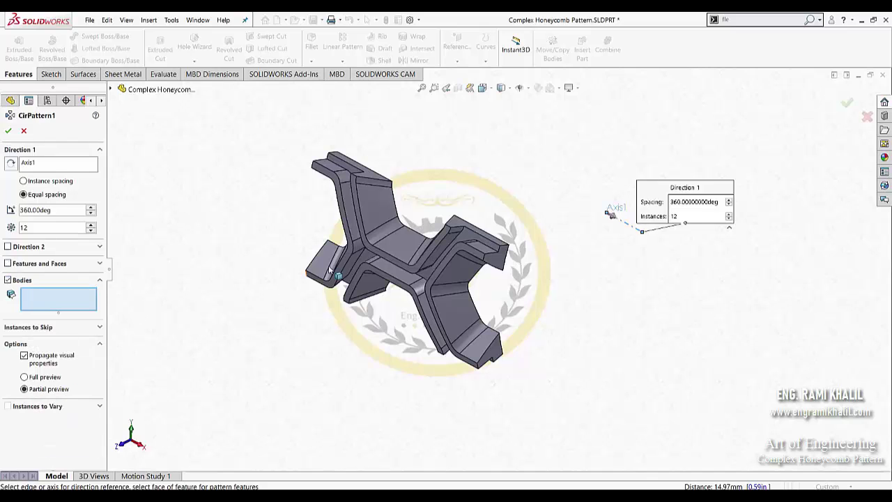
{"action": "left_click", "coordinate": [381, 245]}
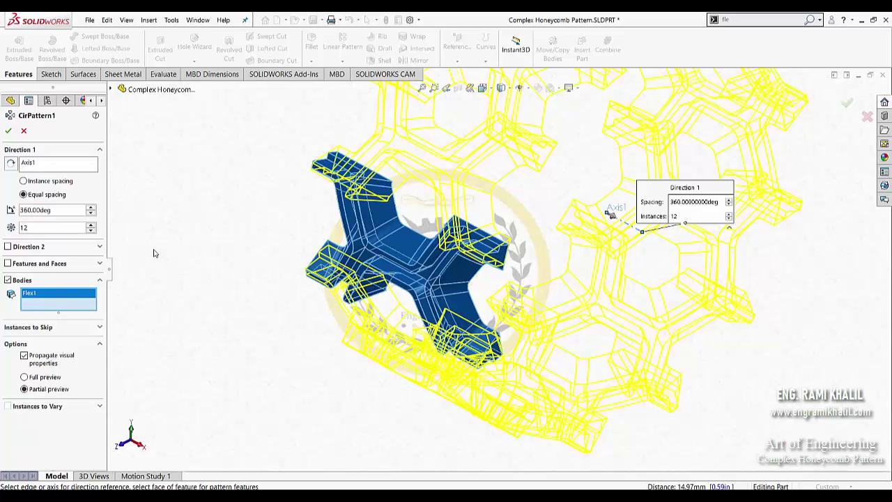
{"action": "middle_click_drag", "start_coordinate": [171, 256], "coordinate": [175, 219]}
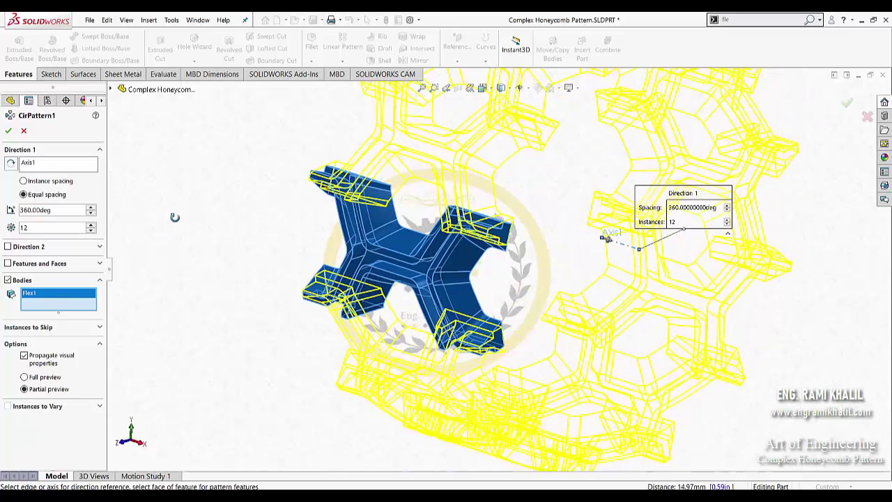
{"action": "left_click", "coordinate": [91, 230]}
{"action": "left_click", "coordinate": [90, 230]}
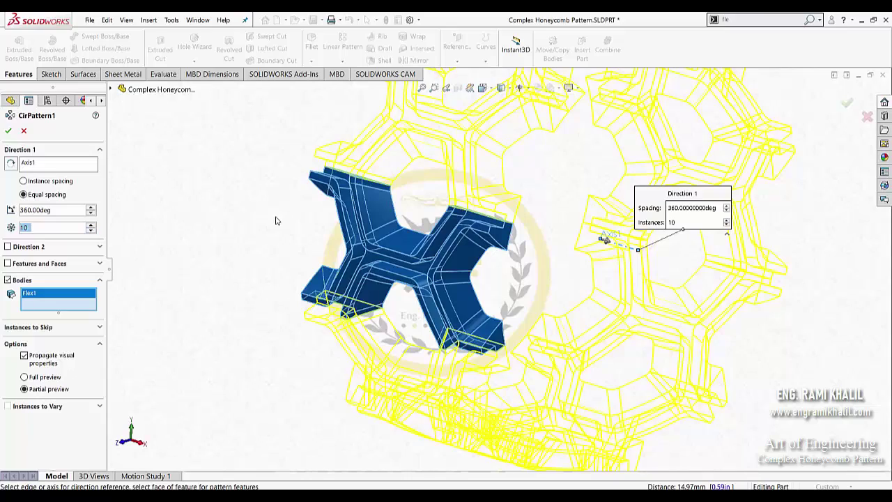
{"action": "mouse_move", "coordinate": [300, 256]}
{"action": "middle_mouse_down"}
{"action": "mouse_move", "coordinate": [492, 263]}
{"action": "mouse_move", "coordinate": [392, 280]}
{"action": "middle_mouse_up"}
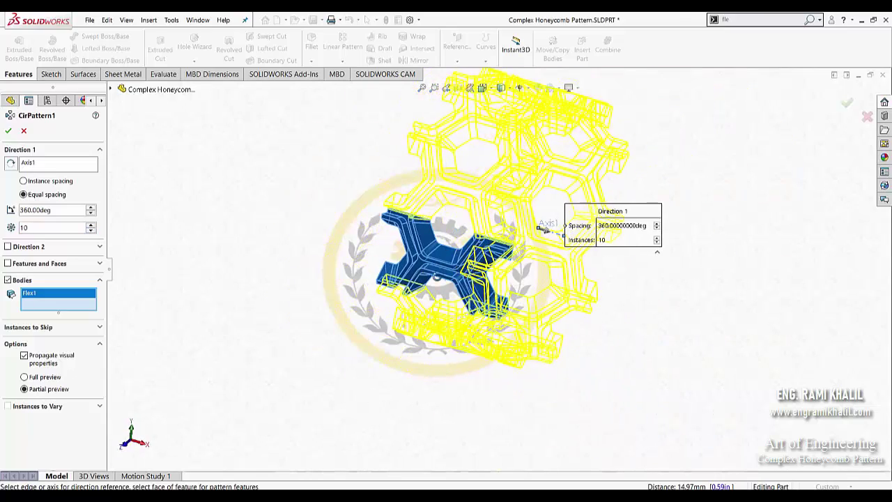
{"action": "left_click", "coordinate": [8, 131]}
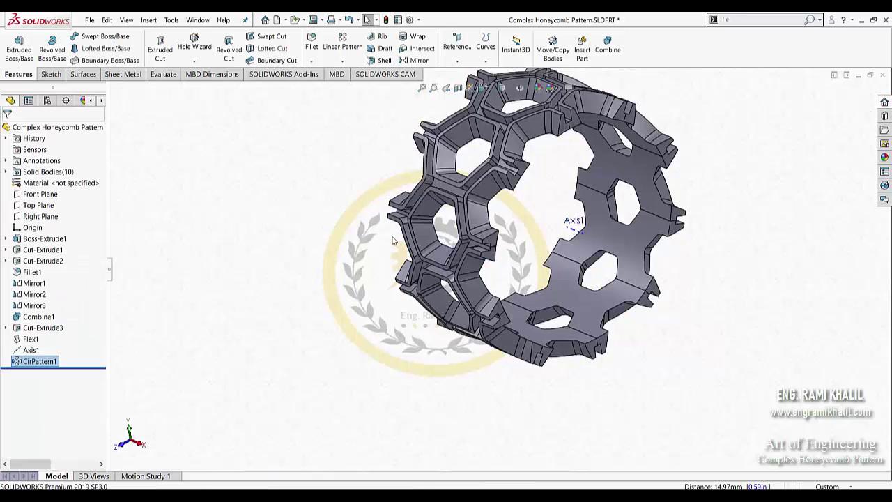
- Hide Axis1 and turn the ring to a side view
{"action": "scroll", "coordinate": [578, 241], "scroll_direction": "down", "scroll_amount": 3}
{"action": "left_click", "coordinate": [560, 233]}
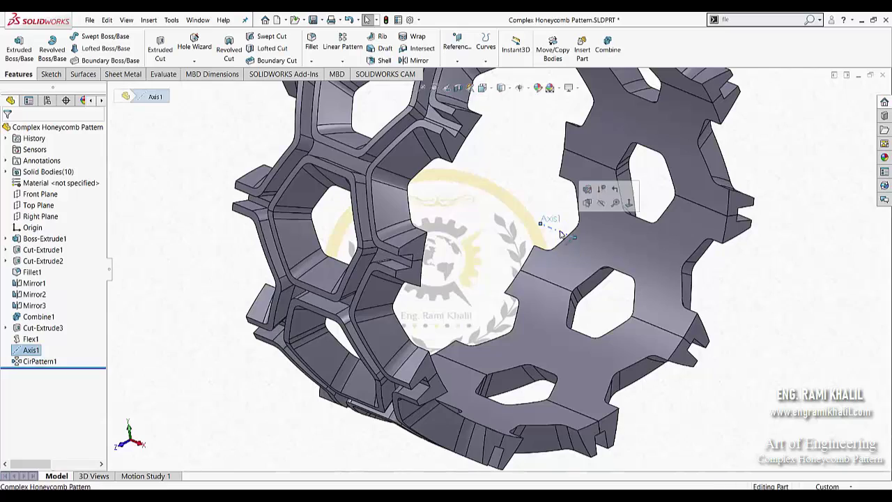
{"action": "left_click", "coordinate": [601, 204]}
{"action": "scroll", "coordinate": [551, 238], "scroll_direction": "up", "scroll_amount": 5}
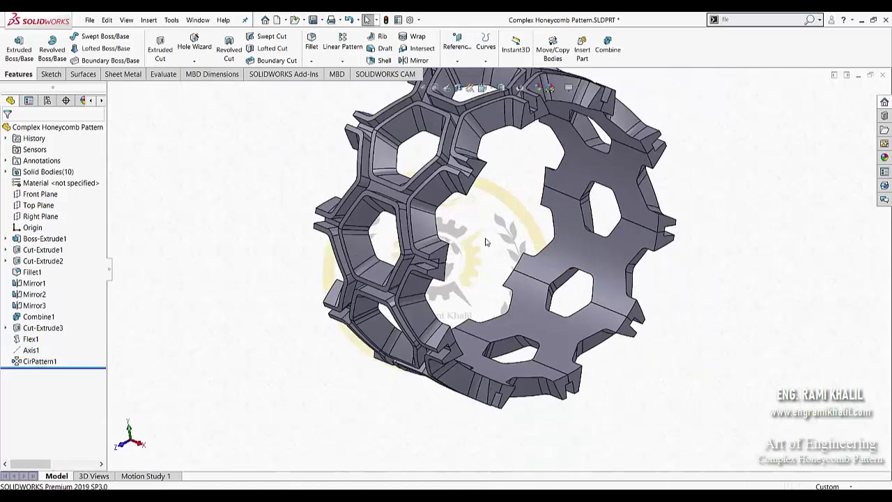
{"action": "mouse_move", "coordinate": [488, 241]}
{"action": "middle_mouse_down"}
{"action": "mouse_move", "coordinate": [539, 213]}
{"action": "mouse_move", "coordinate": [503, 293]}
{"action": "middle_mouse_up"}
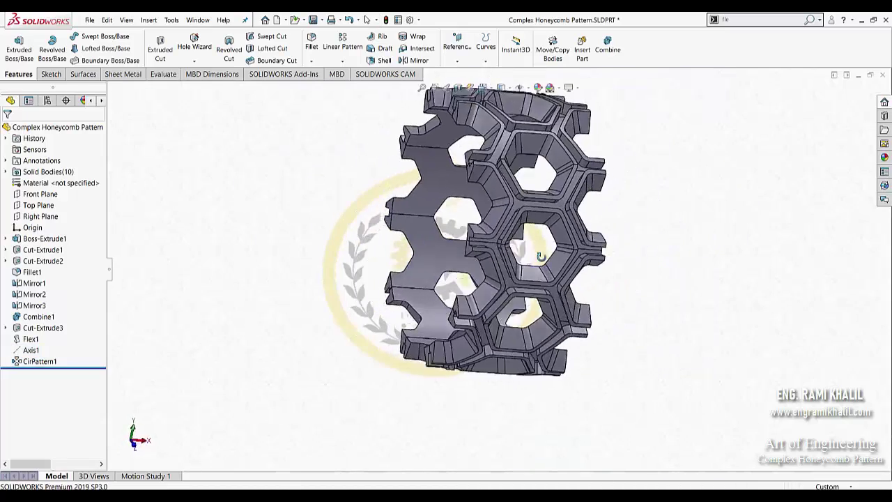
{"action": "scroll", "coordinate": [503, 294], "scroll_direction": "up", "scroll_amount": 2}
{"action": "scroll", "coordinate": [520, 303], "scroll_direction": "up", "scroll_amount": 2}
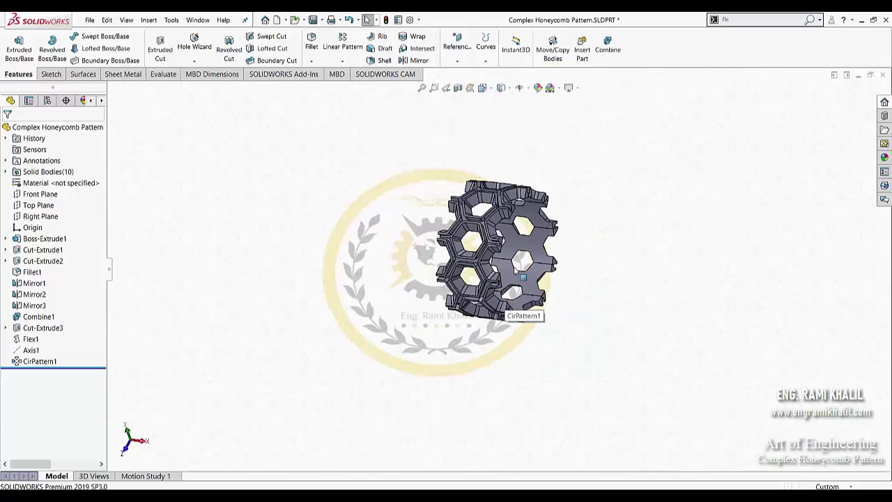
{"action": "scroll", "coordinate": [502, 238], "scroll_direction": "down", "scroll_amount": 2}
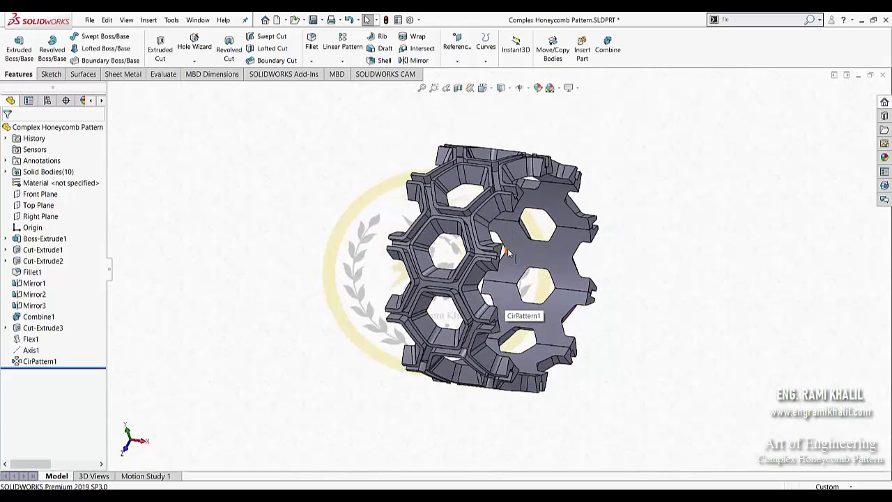
- Combine Flex1 and all nine pattern copies into one solid body with Add
{"action": "left_click", "coordinate": [608, 49]}
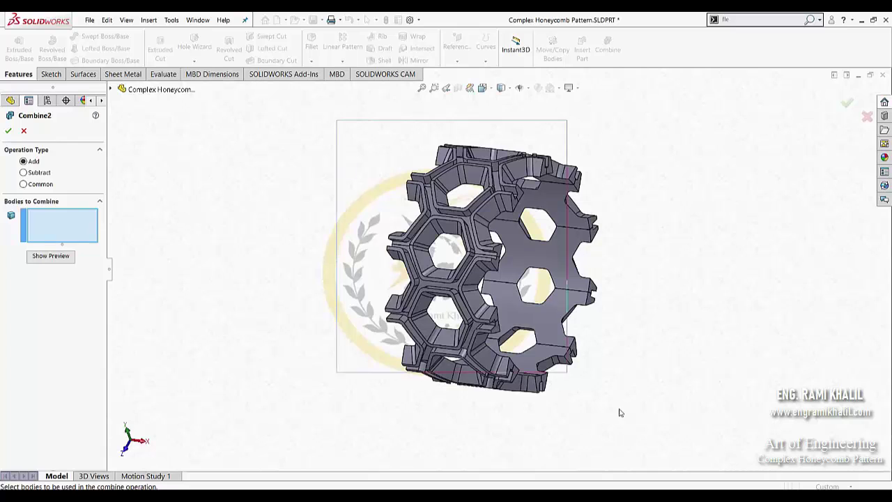
{"action": "left_click_drag", "start_coordinate": [337, 124], "coordinate": [648, 432]}
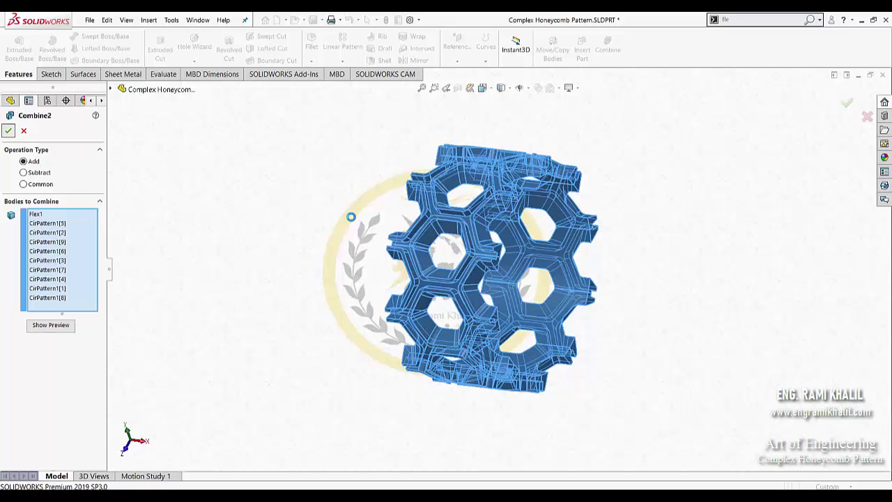
{"action": "key", "text": "Return"}
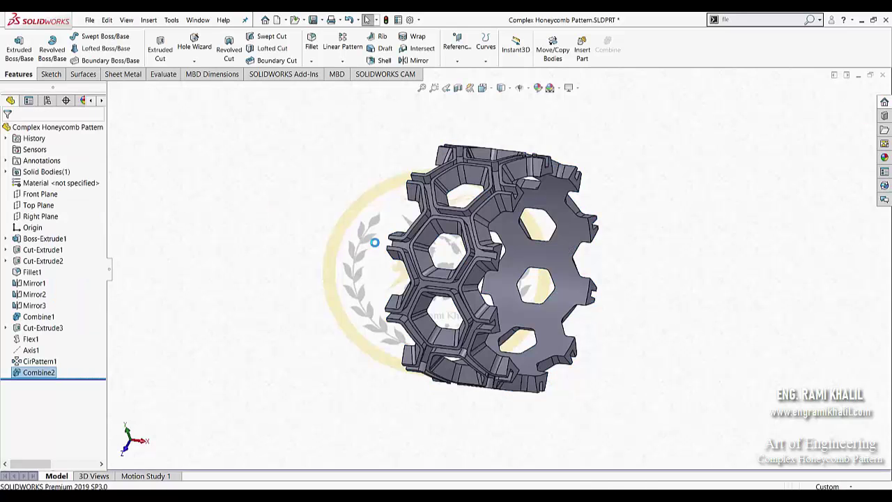
{"action": "mouse_move", "coordinate": [391, 258]}
{"action": "middle_mouse_down"}
{"action": "mouse_move", "coordinate": [383, 236]}
{"action": "mouse_move", "coordinate": [322, 193]}
{"action": "mouse_move", "coordinate": [390, 251]}
{"action": "middle_mouse_up"}
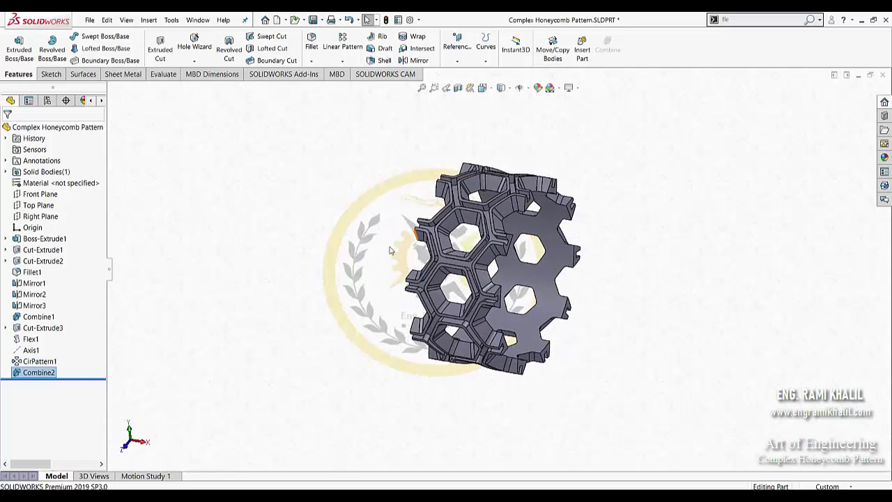
- Start a new Flex with the combined honeycomb body Combine2 as input
{"action": "left_click", "coordinate": [735, 21]}
{"action": "type", "text": "fl"}
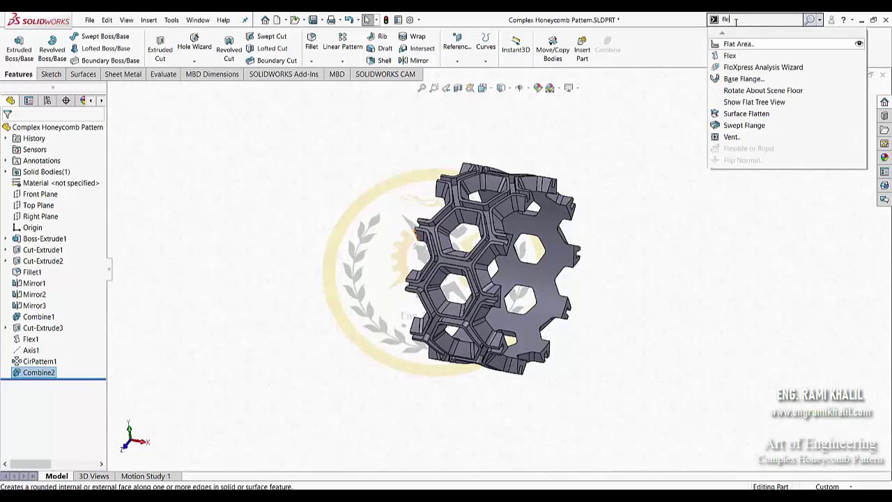
{"action": "type", "text": "e"}
{"action": "left_click", "coordinate": [730, 34]}
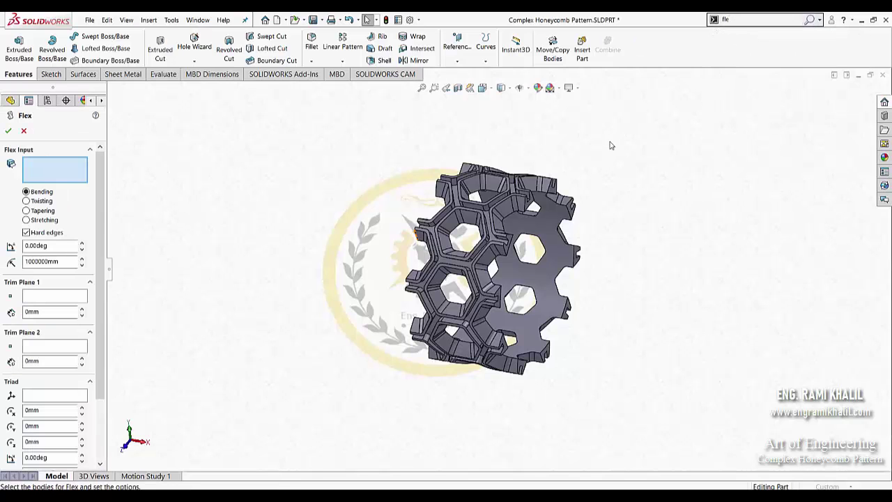
{"action": "mouse_move", "coordinate": [610, 143]}
{"action": "middle_mouse_down"}
{"action": "mouse_move", "coordinate": [588, 139]}
{"action": "mouse_move", "coordinate": [528, 170]}
{"action": "middle_mouse_up"}
{"action": "left_click", "coordinate": [503, 187]}
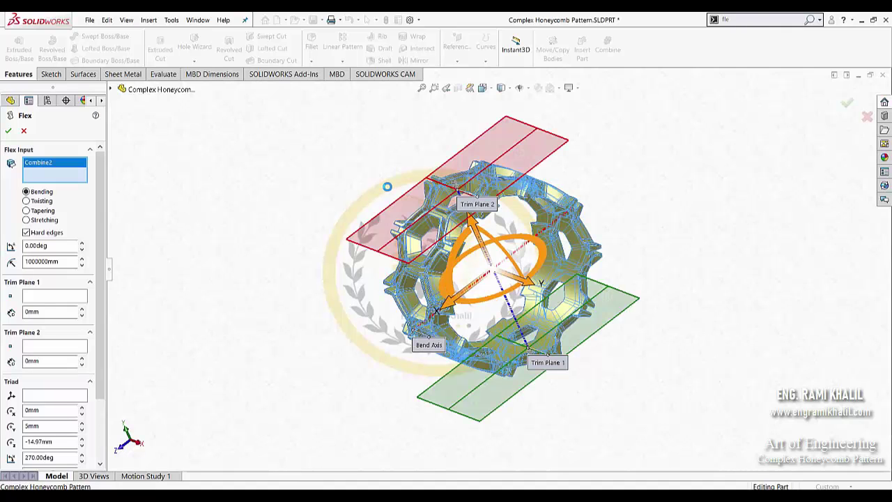
- Set the triad to 0° X and 90° Z rotation and switch the flex to Stretching
{"action": "scroll", "coordinate": [69, 334], "scroll_direction": "down", "scroll_amount": 3}
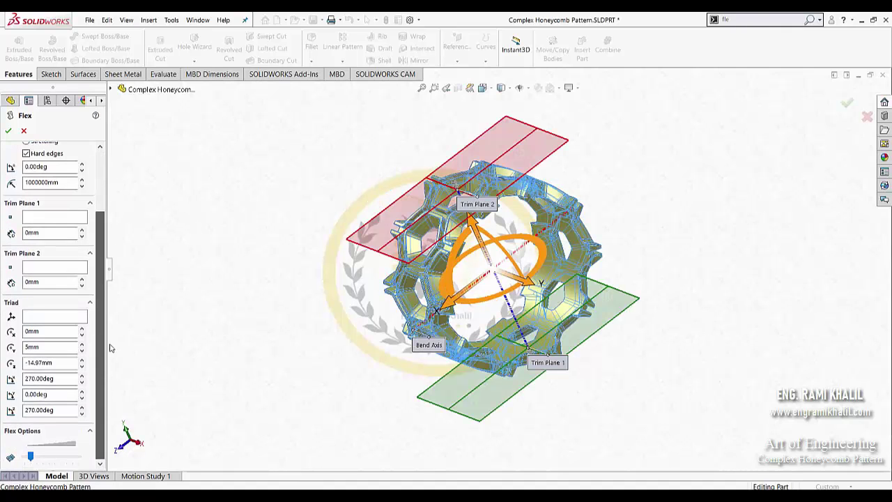
{"action": "double_click", "coordinate": [64, 383]}
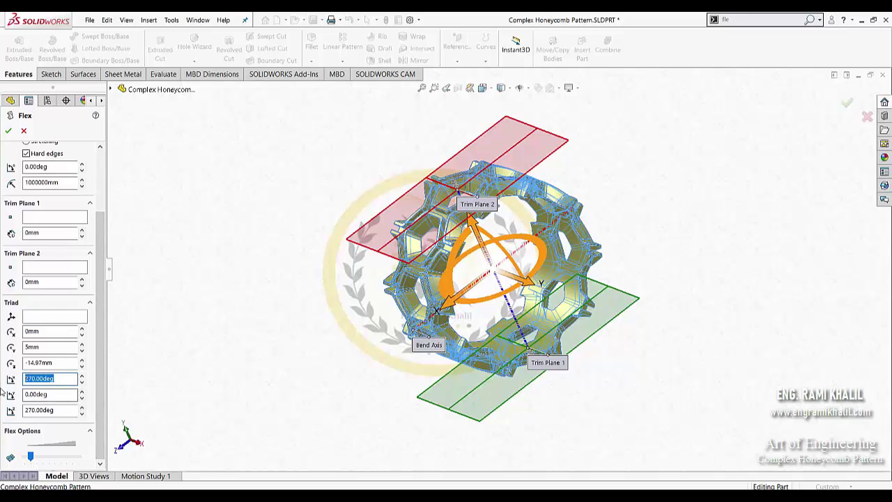
{"action": "type", "text": "0"}
{"action": "left_click", "coordinate": [58, 394]}
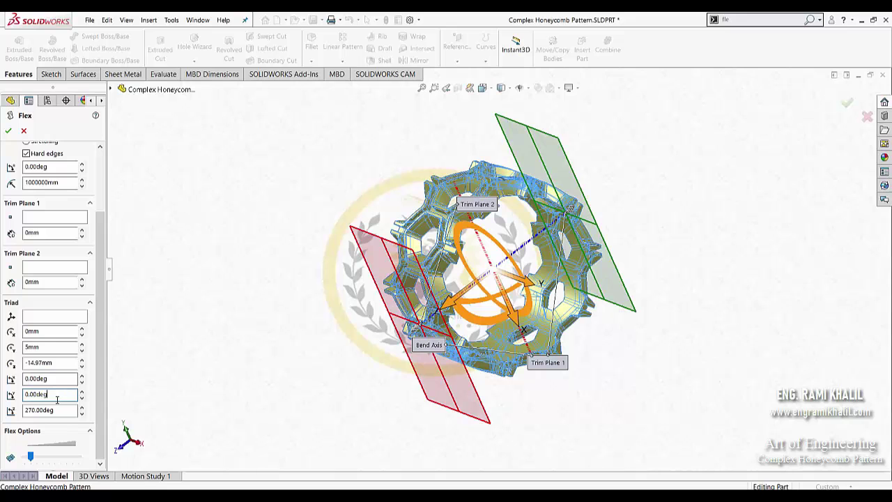
{"action": "double_click", "coordinate": [57, 410]}
{"action": "type", "text": "90"}
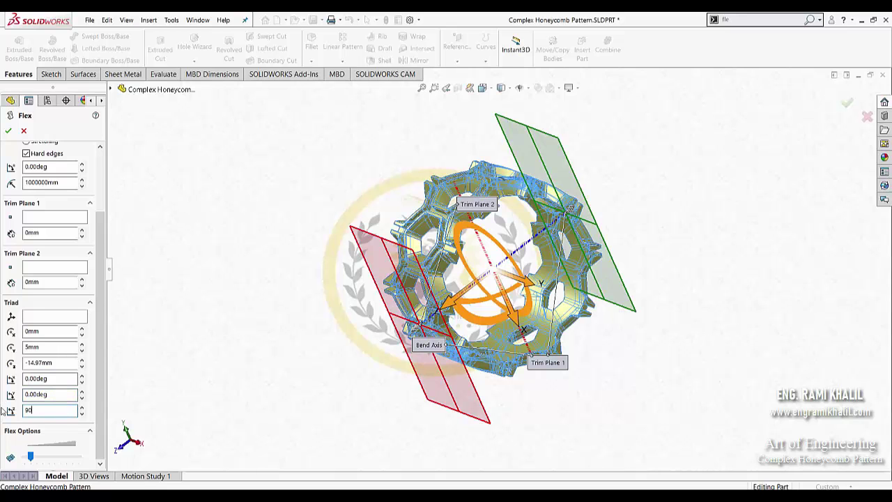
{"action": "key", "text": "Return"}
{"action": "middle_click_drag", "start_coordinate": [225, 353], "coordinate": [227, 321]}
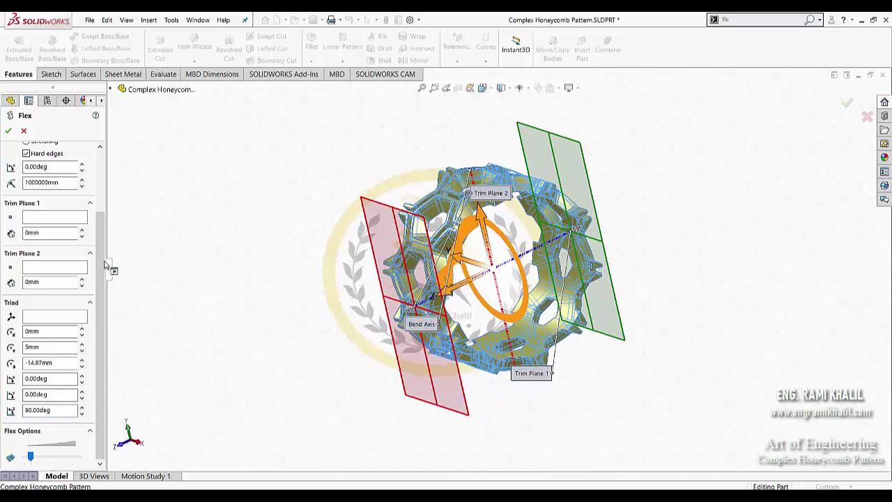
{"action": "left_click_drag", "start_coordinate": [105, 264], "coordinate": [116, 175]}
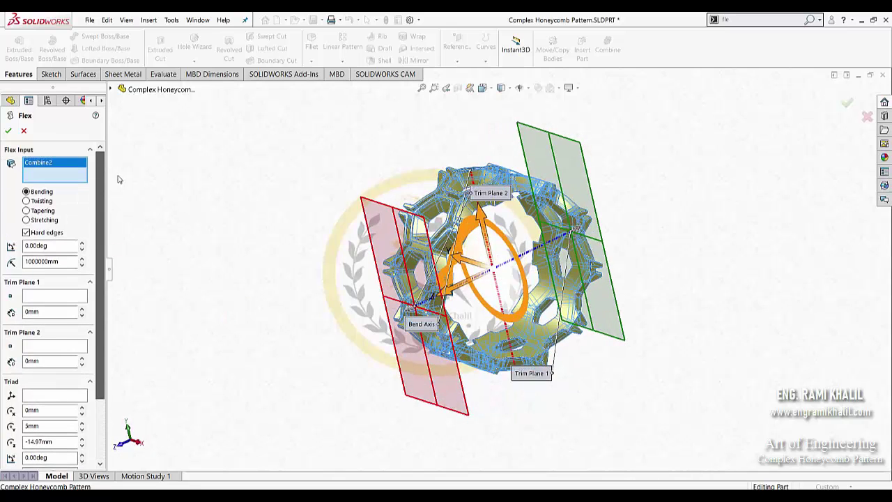
{"action": "left_click", "coordinate": [26, 220]}
- Enter a -20mm stretch distance and accept the flex as Flex2
{"action": "left_click_drag", "start_coordinate": [44, 248], "coordinate": [2, 254]}
{"action": "type", "text": "-20"}
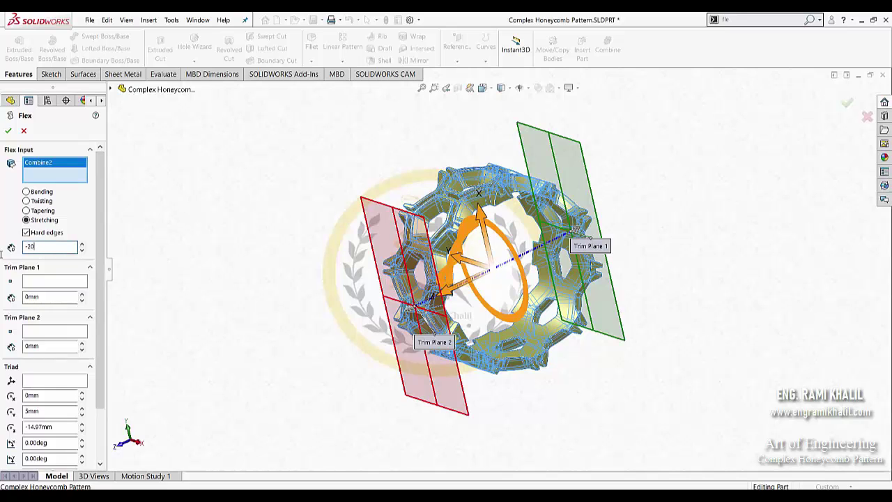
{"action": "key", "text": "Return"}
{"action": "mouse_move", "coordinate": [330, 304]}
{"action": "middle_mouse_down"}
{"action": "mouse_move", "coordinate": [295, 255]}
{"action": "mouse_move", "coordinate": [261, 258]}
{"action": "mouse_move", "coordinate": [291, 273]}
{"action": "mouse_move", "coordinate": [285, 291]}
{"action": "middle_mouse_up"}
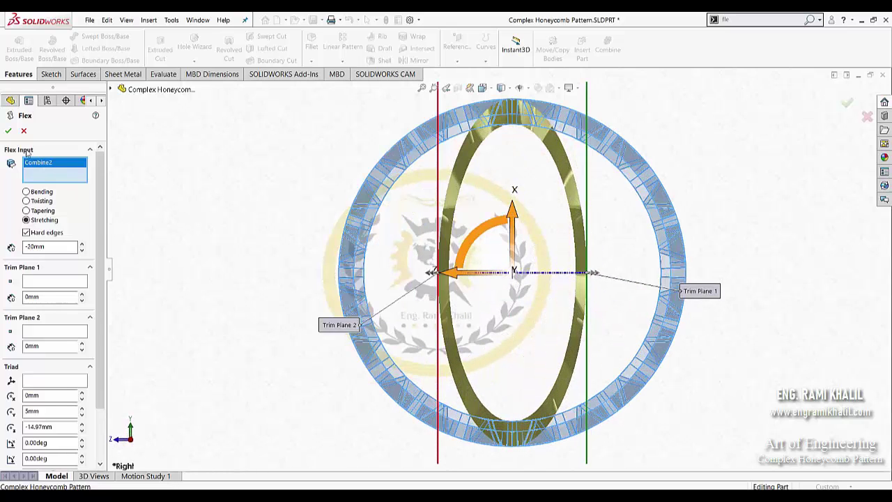
{"action": "left_click", "coordinate": [8, 131]}
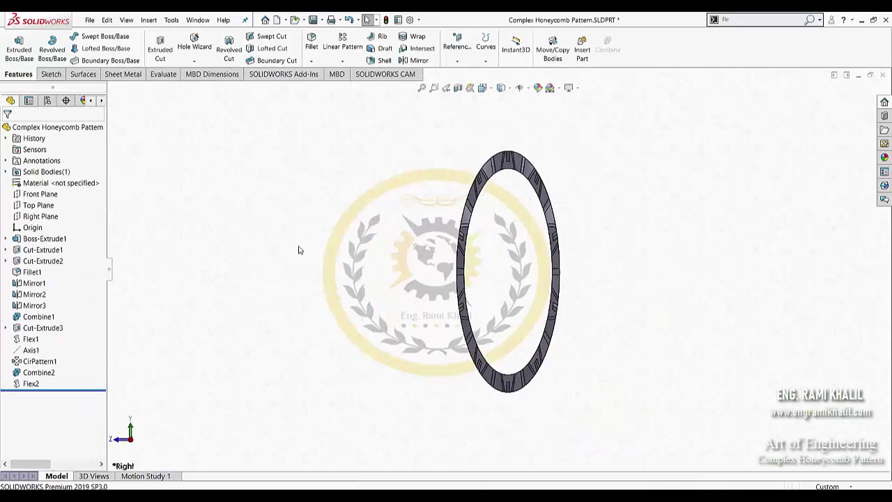
- Start another Flex using the stretched Flex2 body as input
{"action": "mouse_move", "coordinate": [301, 248]}
{"action": "middle_mouse_down"}
{"action": "mouse_move", "coordinate": [373, 320]}
{"action": "mouse_move", "coordinate": [333, 313]}
{"action": "mouse_move", "coordinate": [283, 377]}
{"action": "mouse_move", "coordinate": [391, 314]}
{"action": "mouse_move", "coordinate": [368, 299]}
{"action": "mouse_move", "coordinate": [293, 286]}
{"action": "mouse_move", "coordinate": [342, 269]}
{"action": "middle_mouse_up"}
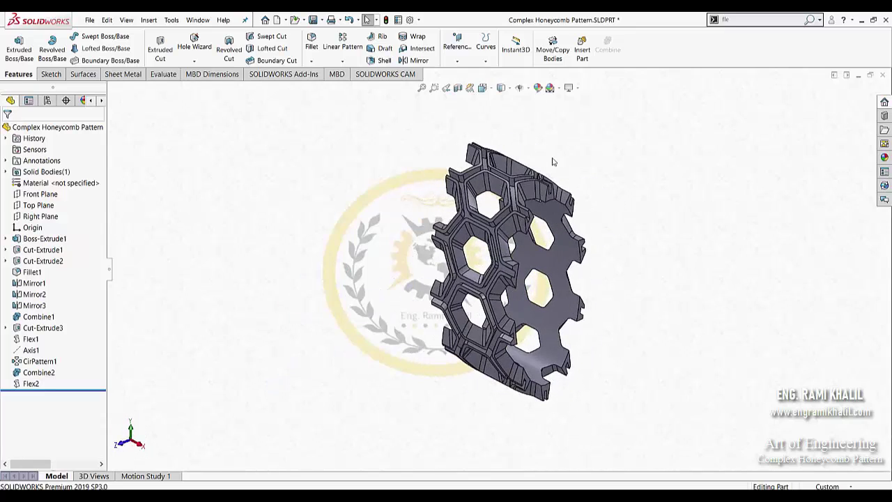
{"action": "left_click", "coordinate": [732, 20]}
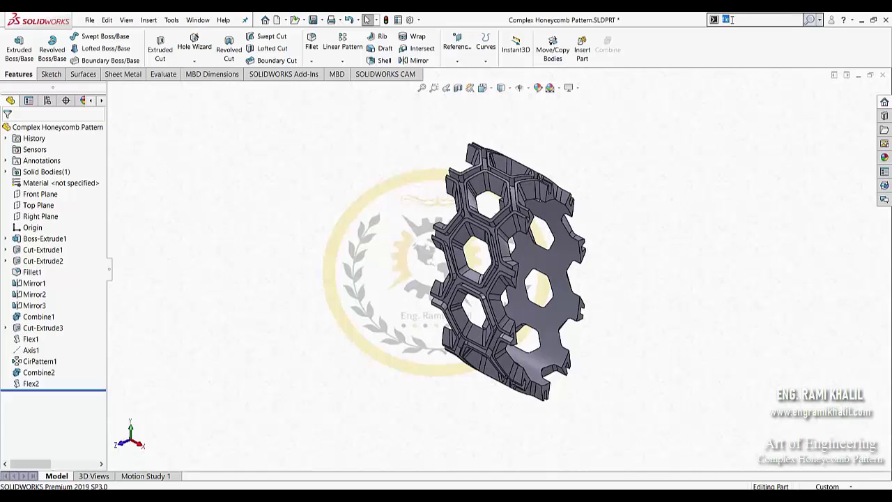
{"action": "type", "text": "fle"}
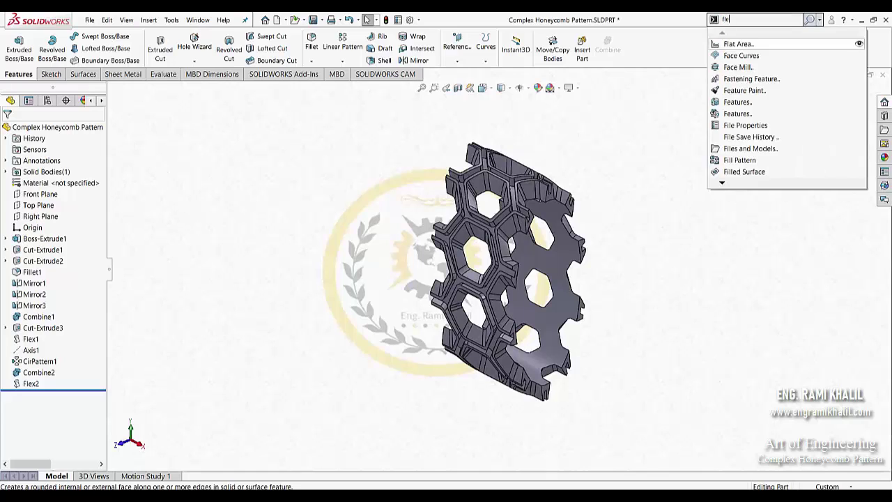
{"action": "left_click", "coordinate": [728, 35]}
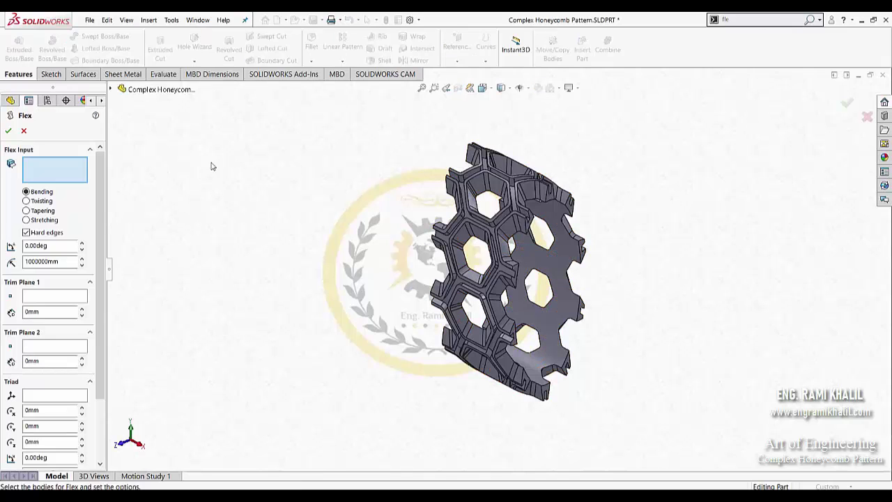
{"action": "middle_click_drag", "start_coordinate": [416, 271], "coordinate": [424, 266]}
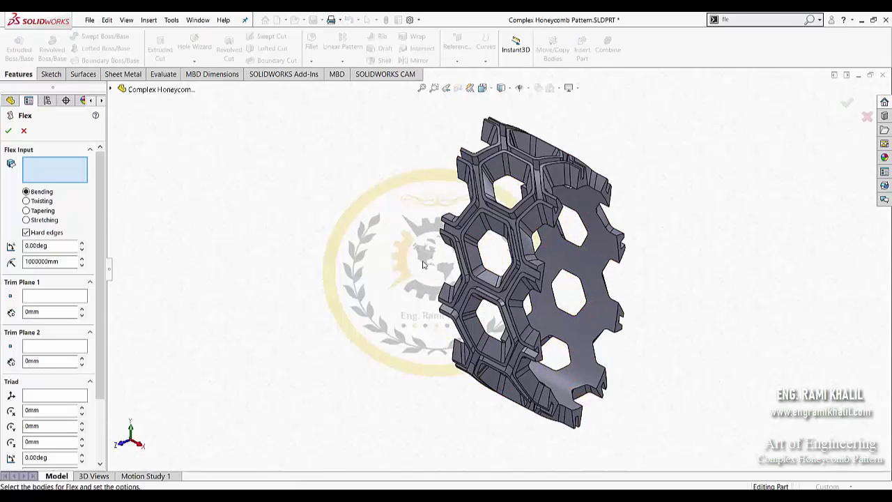
{"action": "left_click", "coordinate": [519, 233]}
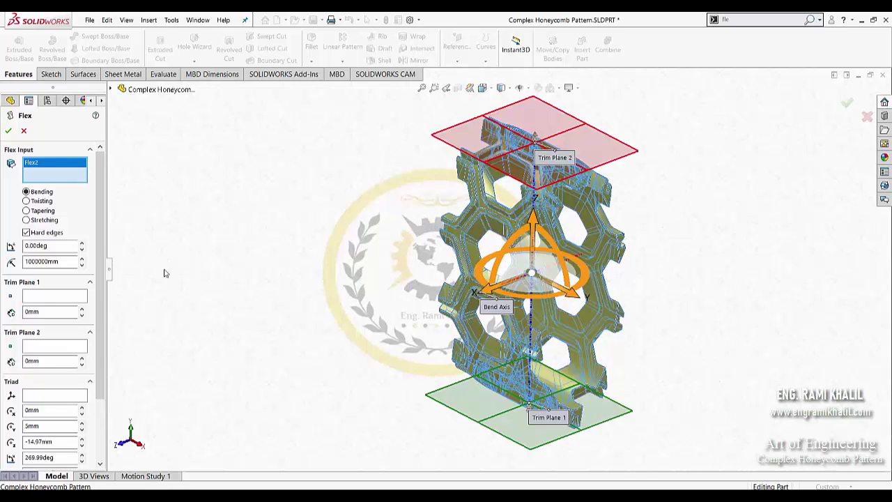
- Reset the triad X and Z rotations to 0° and set Y rotation to 90°
{"action": "scroll", "coordinate": [95, 361], "scroll_direction": "down", "scroll_amount": 3}
{"action": "scroll", "coordinate": [95, 360], "scroll_direction": "down", "scroll_amount": 1}
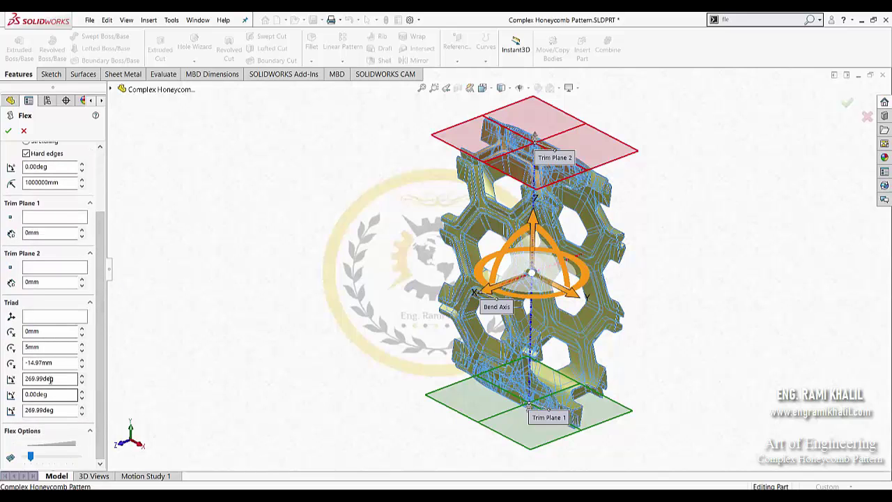
{"action": "left_click", "coordinate": [22, 379]}
{"action": "double_click", "coordinate": [21, 378]}
{"action": "type", "text": "0"}
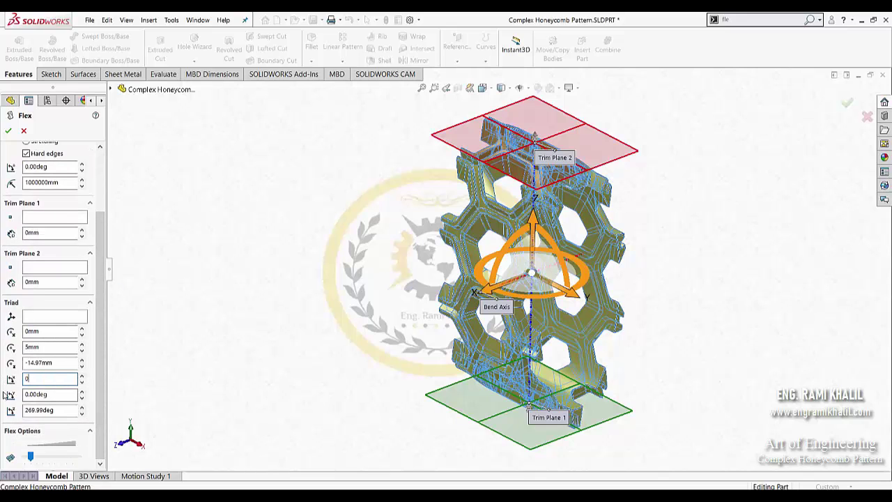
{"action": "double_click", "coordinate": [53, 394]}
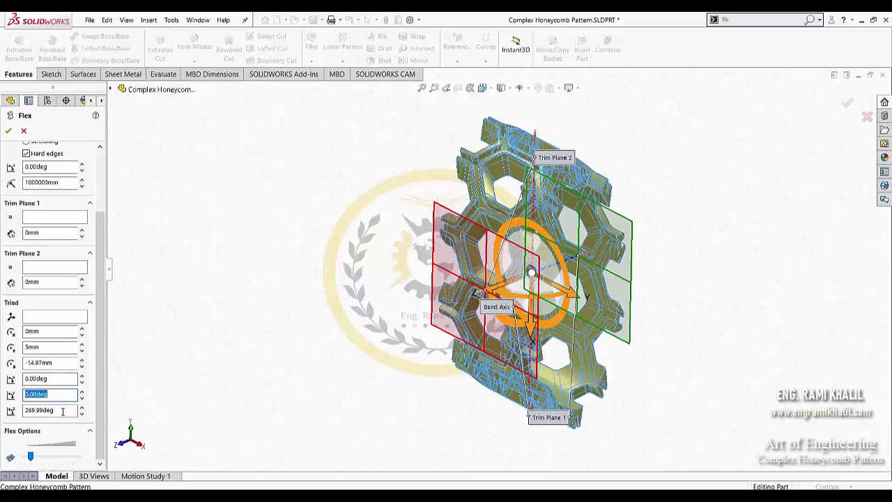
{"action": "double_click", "coordinate": [63, 410]}
{"action": "type", "text": "0"}
{"action": "left_click", "coordinate": [61, 395]}
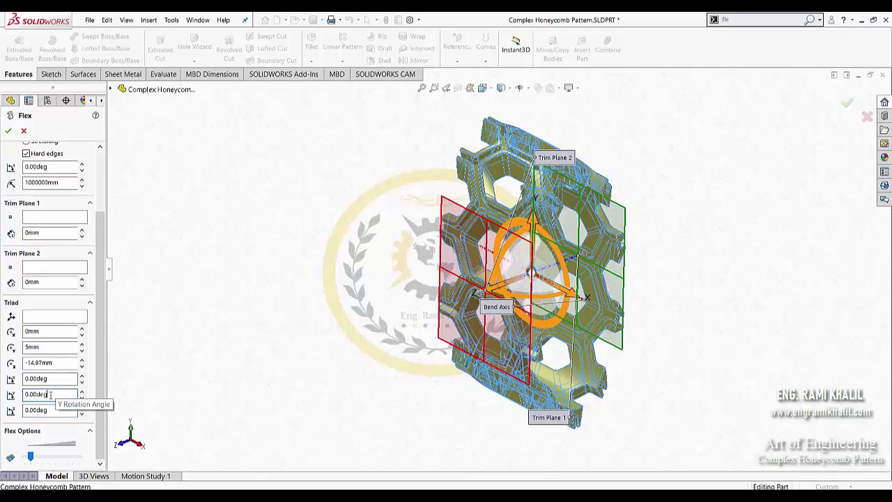
{"action": "double_click", "coordinate": [51, 395]}
{"action": "type", "text": "90"}
{"action": "key", "text": "Return"}
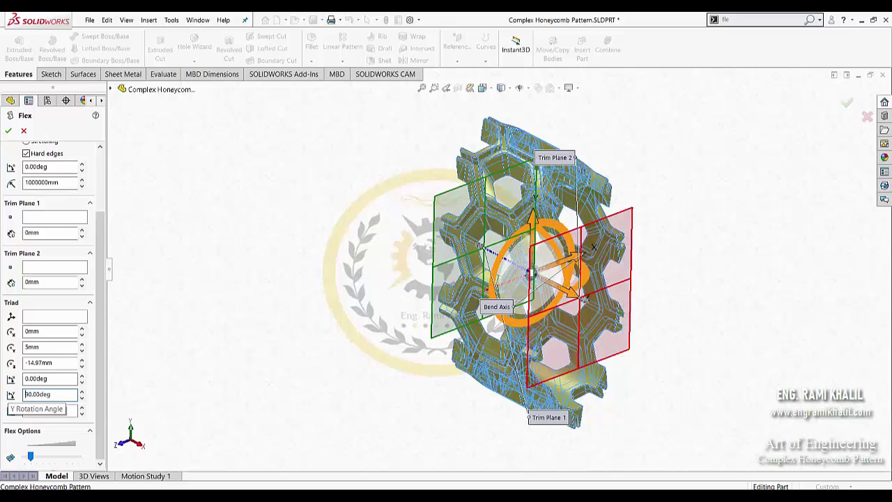
{"action": "left_click_drag", "start_coordinate": [101, 301], "coordinate": [109, 228]}
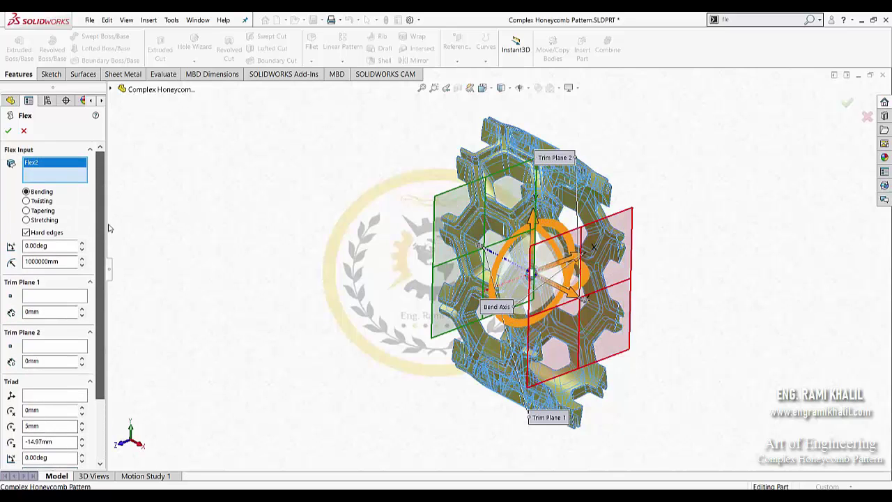
- Set the bend angle to 30° and the triad X rotation to 90°
{"action": "double_click", "coordinate": [40, 248]}
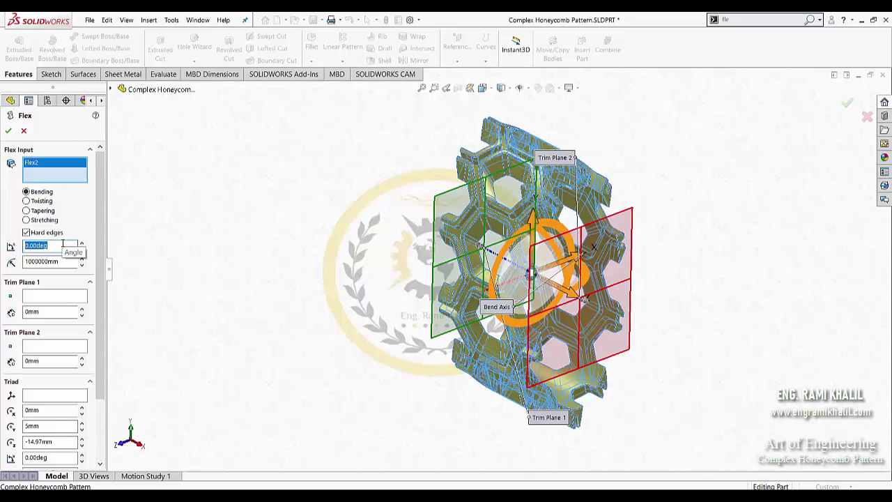
{"action": "type", "text": "30"}
{"action": "key", "text": "Return"}
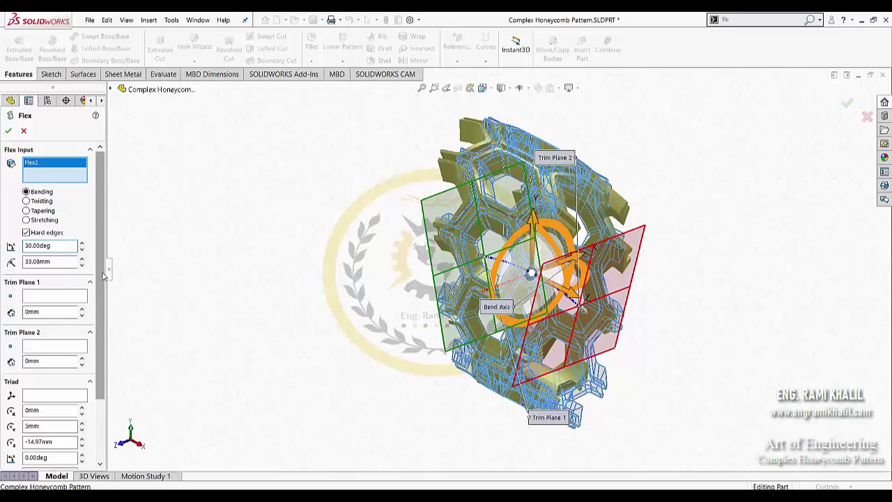
{"action": "scroll", "coordinate": [103, 276], "scroll_direction": "down", "scroll_amount": 3}
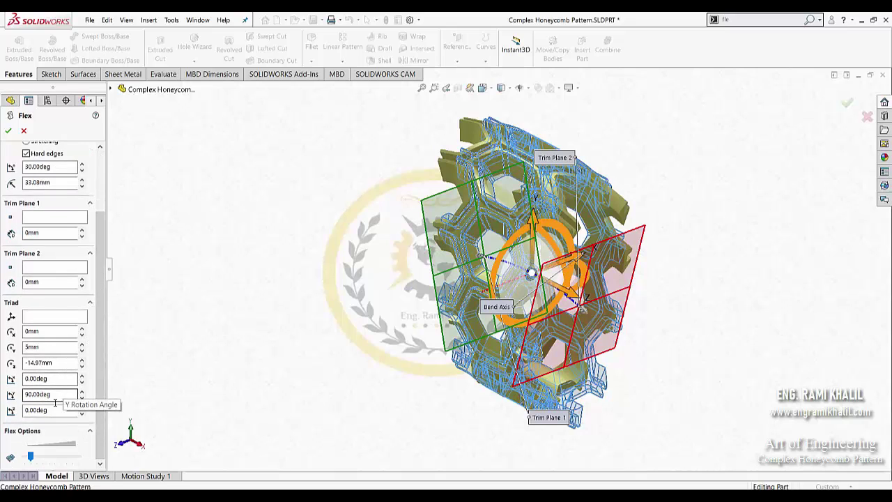
{"action": "left_click", "coordinate": [28, 381]}
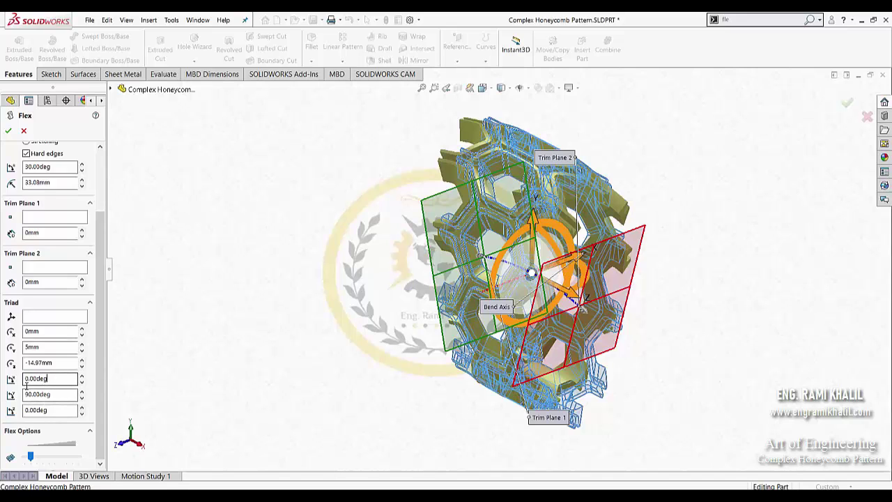
{"action": "double_click", "coordinate": [28, 381]}
{"action": "type", "text": "90"}
{"action": "key", "text": "Return"}
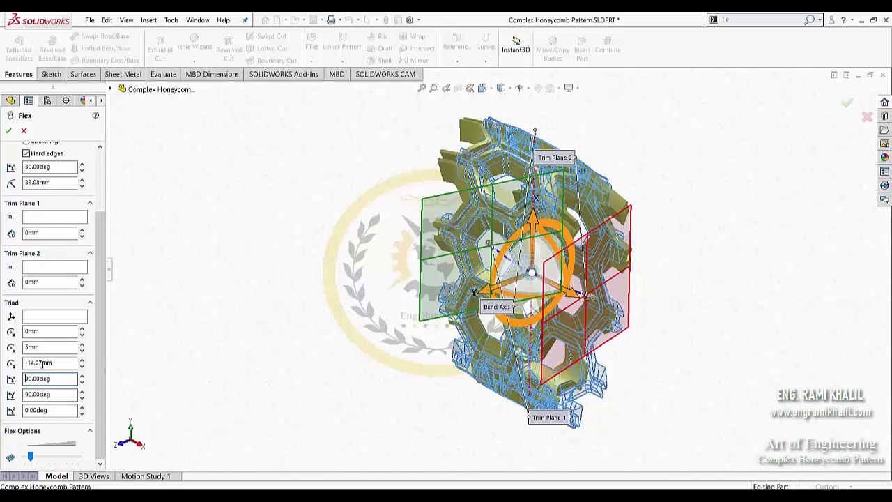
- Re-enter the 30° bend angle and accept the flex as Flex3
{"action": "scroll", "coordinate": [45, 313], "scroll_direction": "up", "scroll_amount": 3}
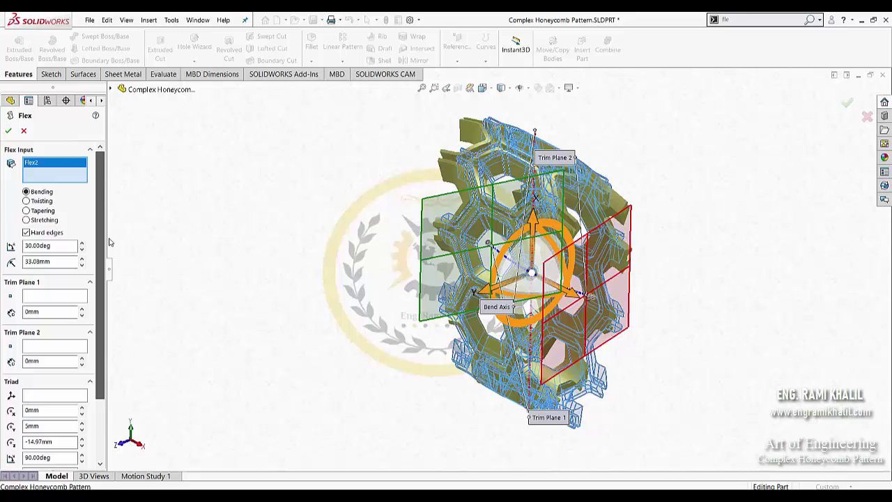
{"action": "double_click", "coordinate": [39, 245]}
{"action": "type", "text": "0"}
{"action": "key", "text": "Return"}
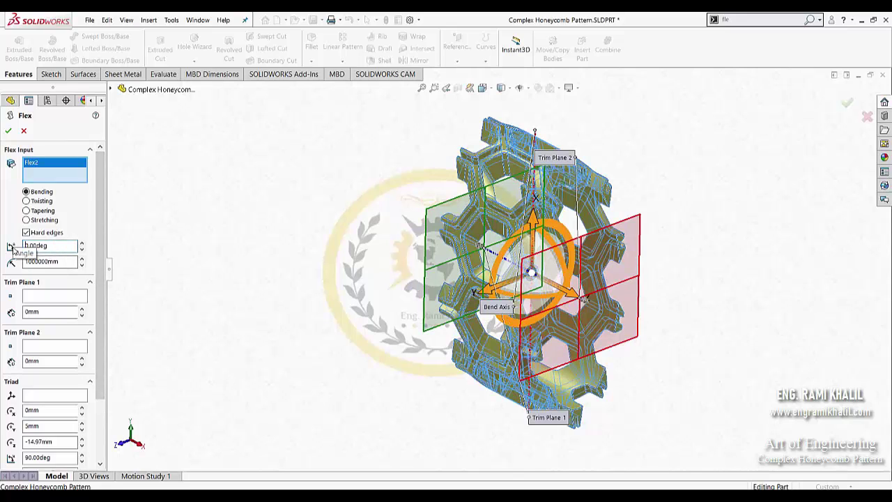
{"action": "type", "text": "30"}
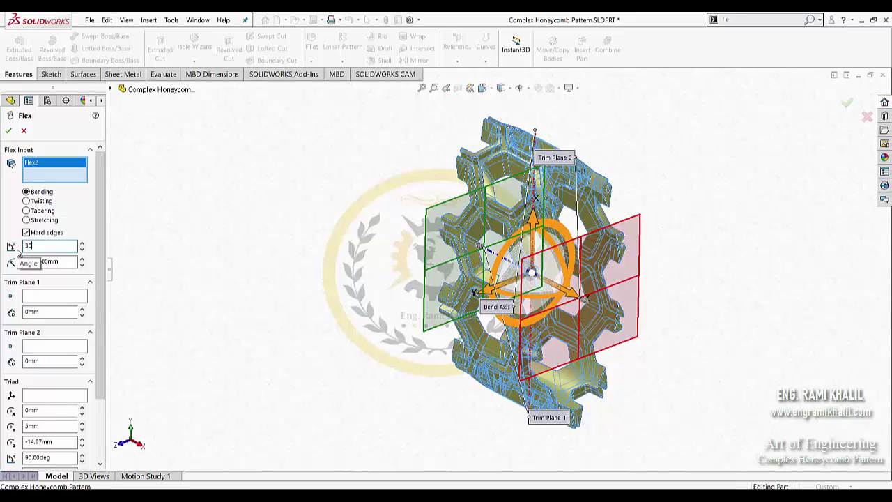
{"action": "key", "text": "Return"}
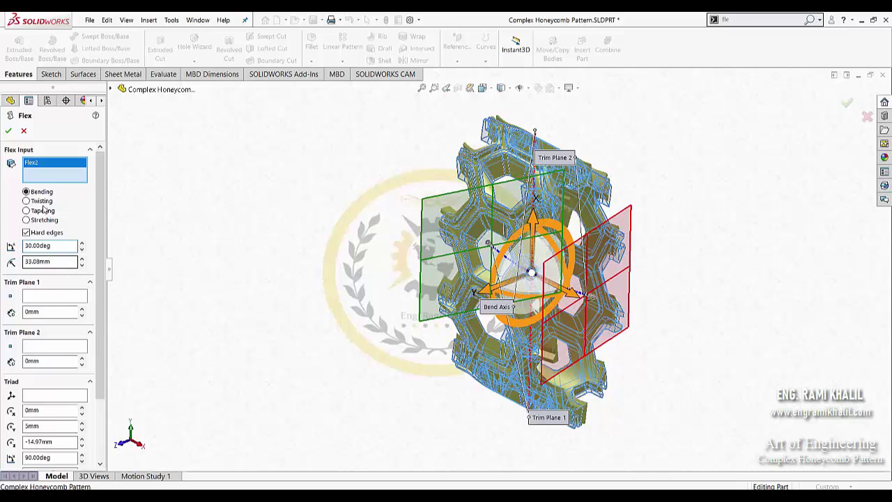
{"action": "left_click", "coordinate": [8, 130]}
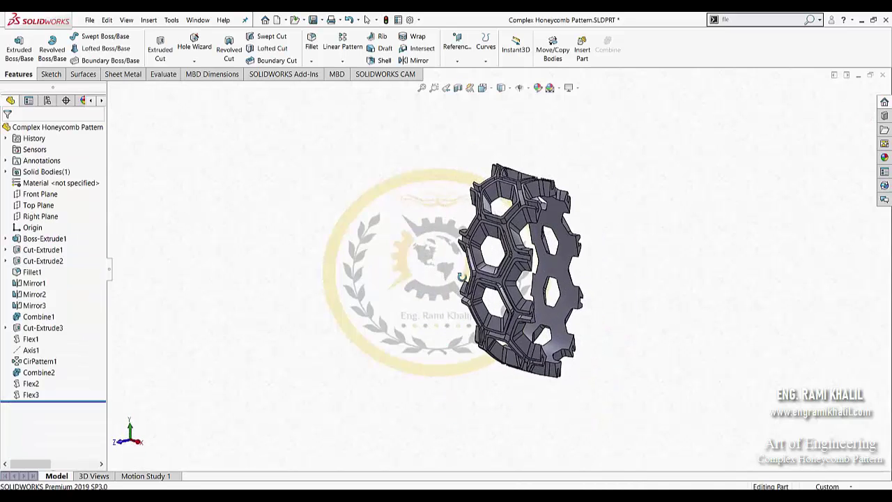
- Start a reference axis and pick the first face of the bent honeycomb
{"action": "left_click", "coordinate": [457, 61]}
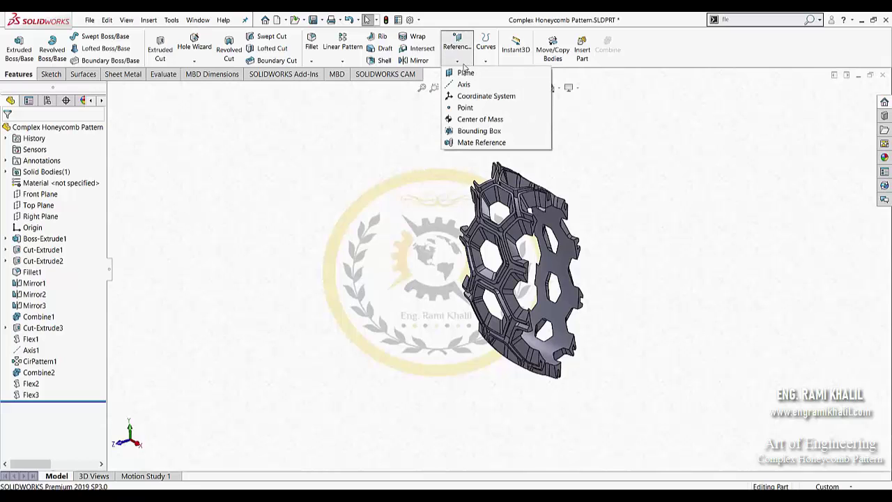
{"action": "left_click", "coordinate": [461, 84]}
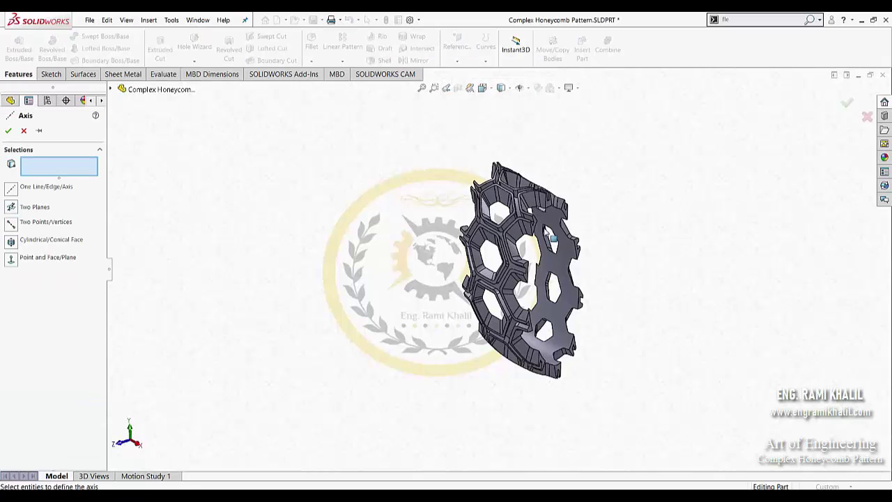
{"action": "scroll", "coordinate": [556, 204], "scroll_direction": "down", "scroll_amount": 3}
{"action": "scroll", "coordinate": [578, 223], "scroll_direction": "down", "scroll_amount": 2}
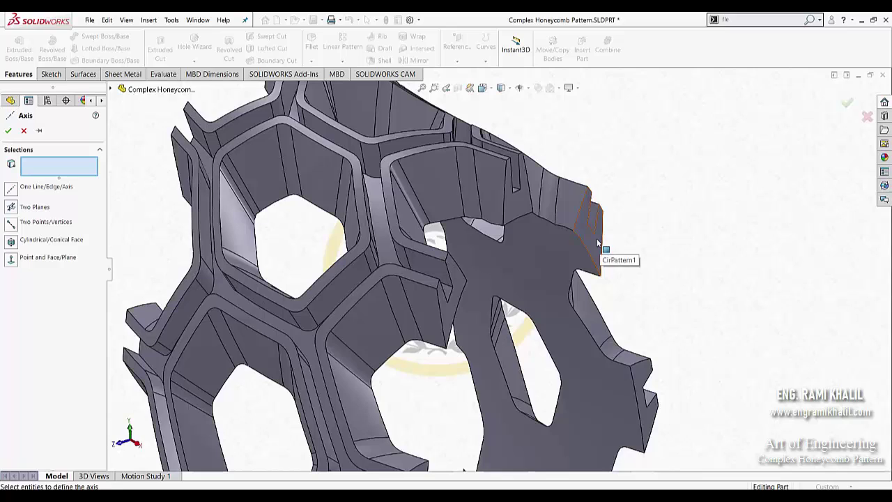
{"action": "left_click", "coordinate": [597, 243]}
- Pick the opposite face as the second plane and create Axis2
{"action": "scroll", "coordinate": [579, 244], "scroll_direction": "up", "scroll_amount": 3}
{"action": "mouse_move", "coordinate": [563, 245]}
{"action": "middle_mouse_down"}
{"action": "mouse_move", "coordinate": [562, 219]}
{"action": "mouse_move", "coordinate": [635, 245]}
{"action": "mouse_move", "coordinate": [650, 278]}
{"action": "middle_mouse_up"}
{"action": "mouse_move", "coordinate": [454, 260]}
{"action": "middle_mouse_down"}
{"action": "mouse_move", "coordinate": [398, 239]}
{"action": "mouse_move", "coordinate": [386, 226]}
{"action": "mouse_move", "coordinate": [443, 250]}
{"action": "mouse_move", "coordinate": [376, 188]}
{"action": "mouse_move", "coordinate": [327, 207]}
{"action": "middle_mouse_up"}
{"action": "left_click", "coordinate": [384, 232]}
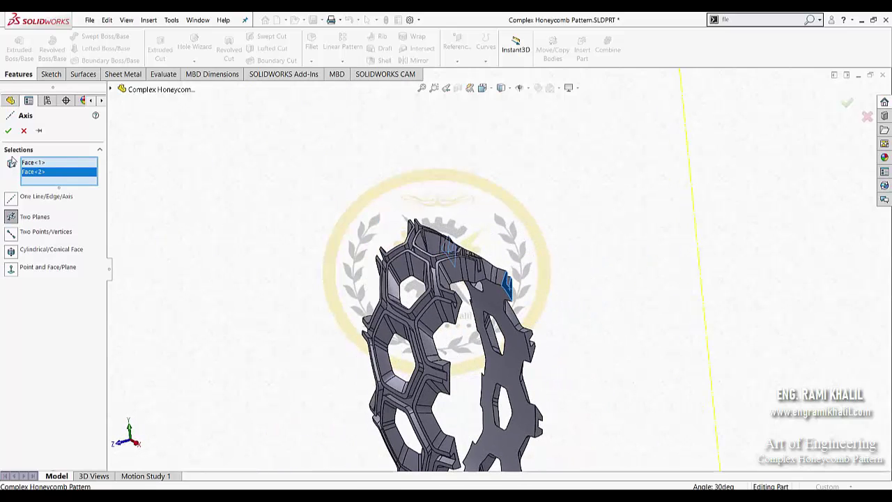
{"action": "left_click", "coordinate": [8, 130]}
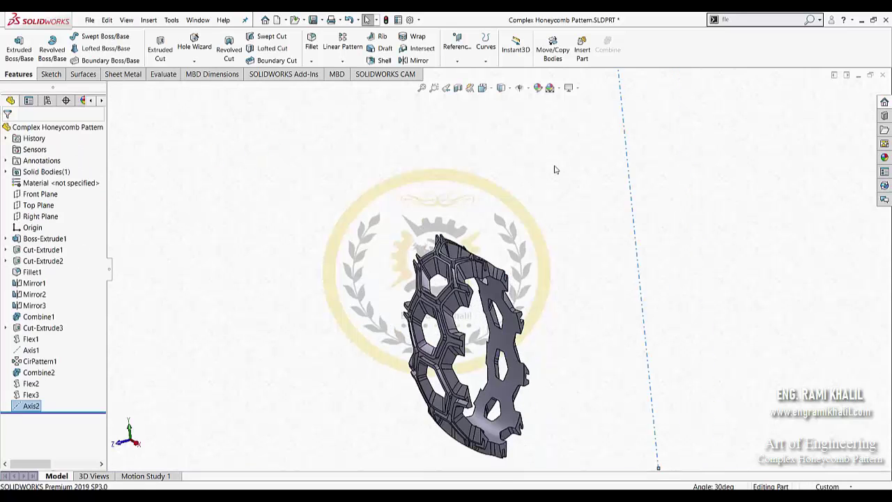
{"action": "mouse_move", "coordinate": [548, 199]}
{"action": "middle_mouse_down"}
{"action": "mouse_move", "coordinate": [568, 211]}
{"action": "mouse_move", "coordinate": [495, 325]}
{"action": "middle_mouse_up"}
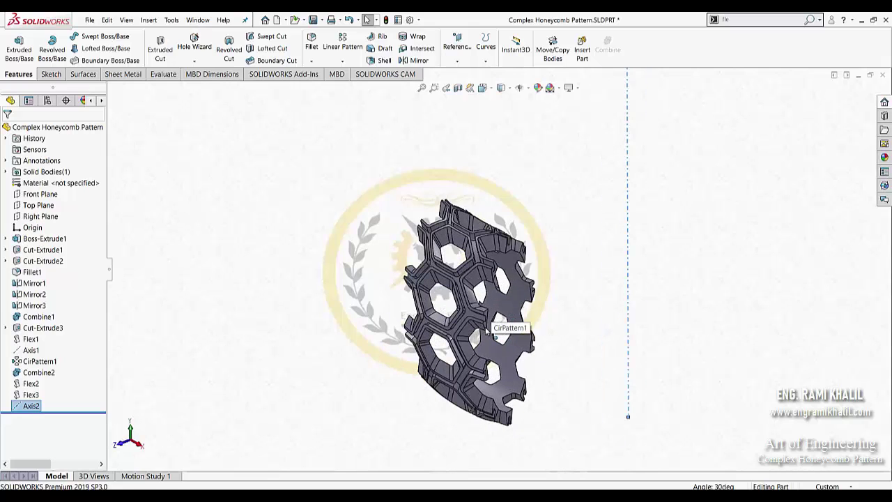
{"action": "left_click", "coordinate": [343, 61]}
- Circular-pattern the Flex3 body around Axis2 into 12 equally spaced instances over 360°
{"action": "left_click", "coordinate": [331, 84]}
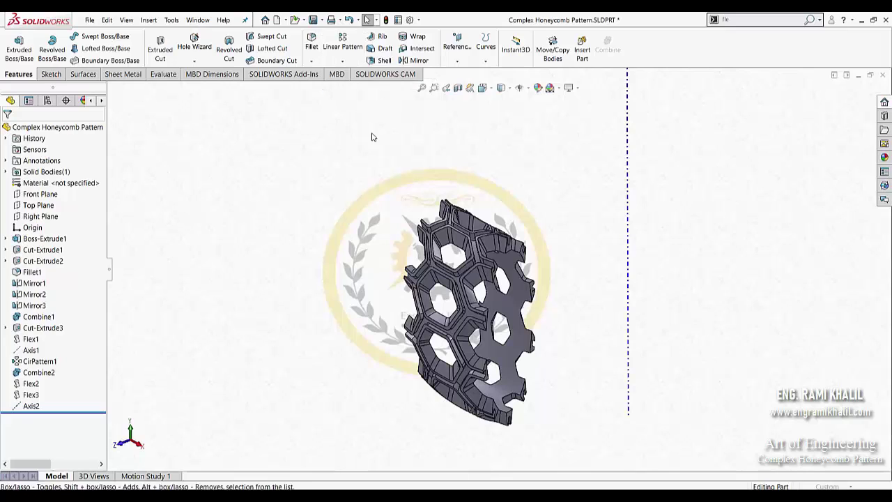
{"action": "left_click", "coordinate": [75, 163]}
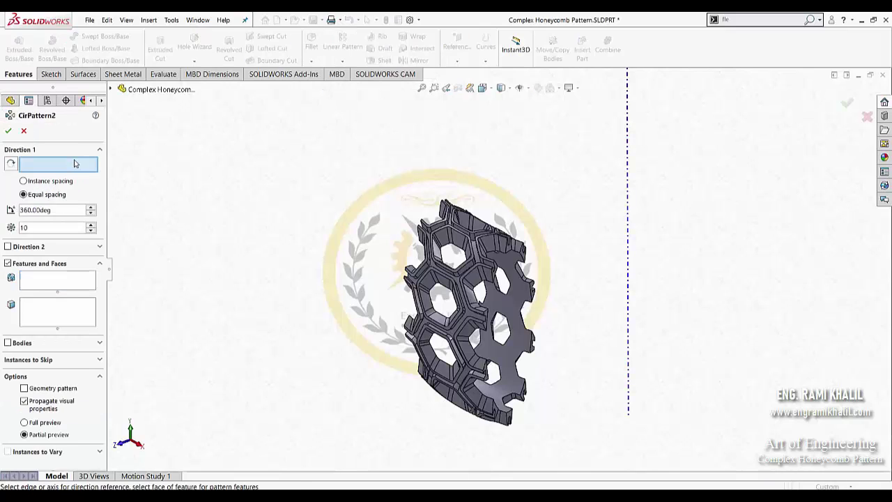
{"action": "left_click", "coordinate": [630, 156]}
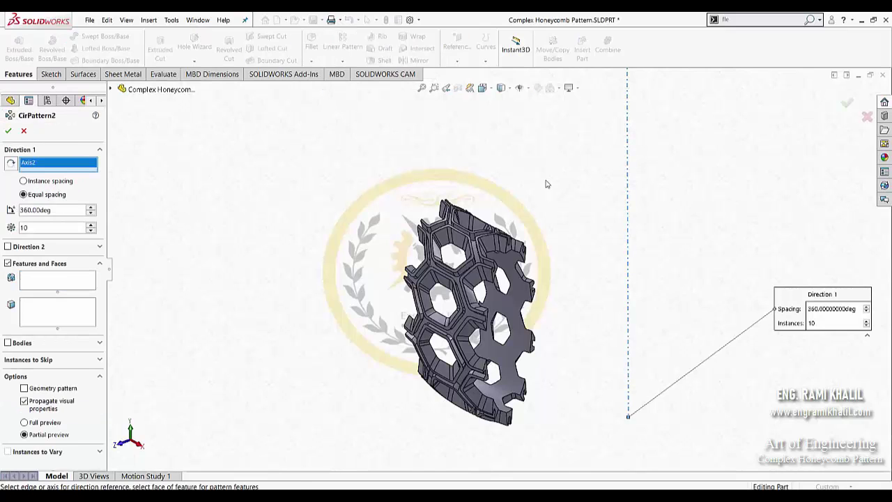
{"action": "left_click", "coordinate": [14, 343]}
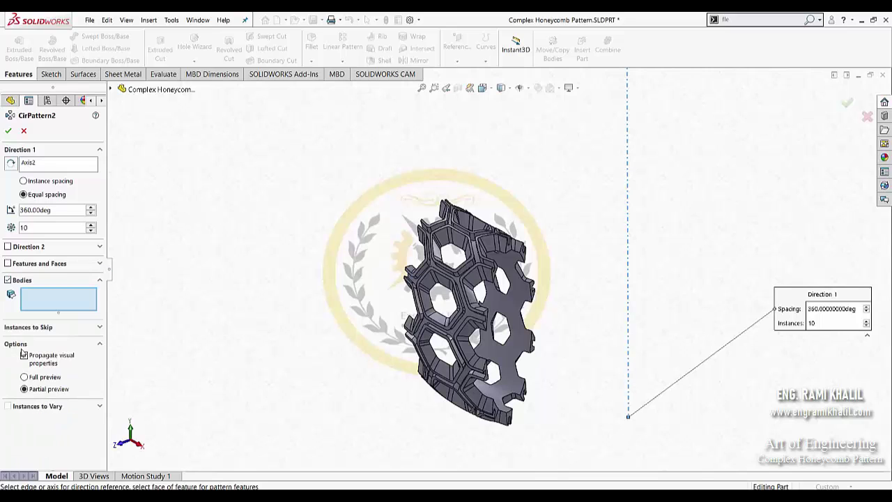
{"action": "left_click", "coordinate": [430, 279]}
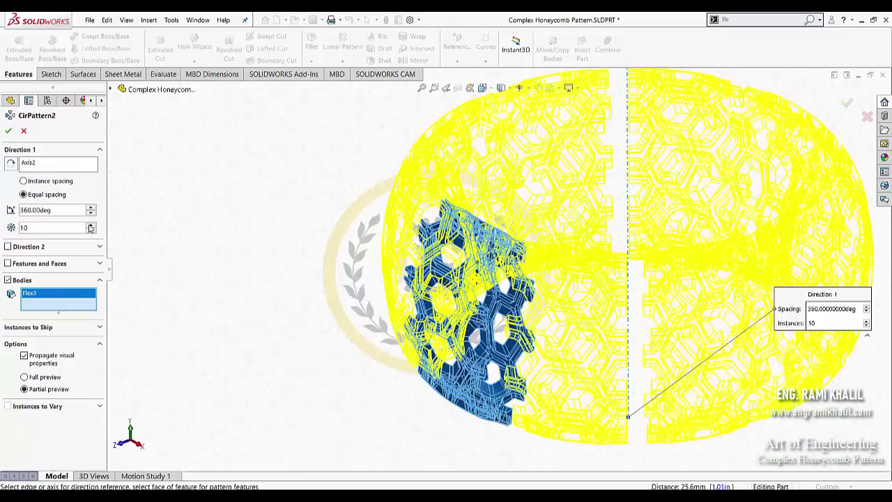
{"action": "left_click", "coordinate": [90, 227]}
{"action": "left_click", "coordinate": [89, 224]}
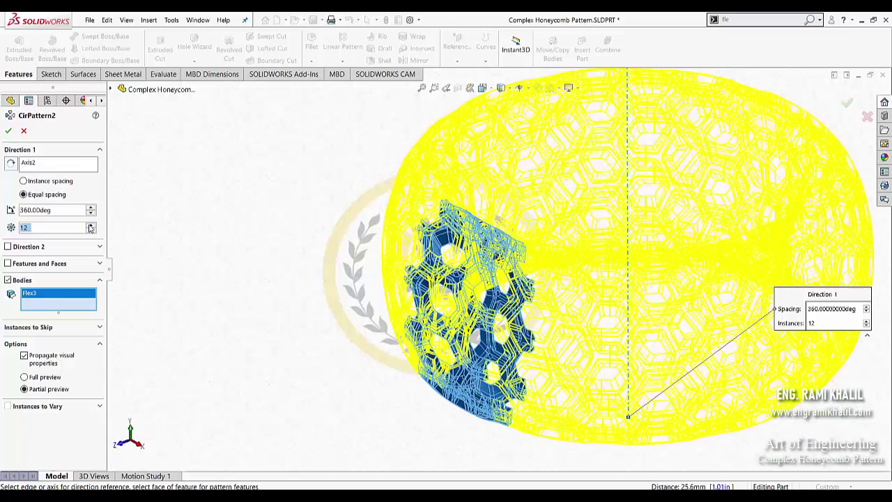
{"action": "left_click", "coordinate": [9, 130]}
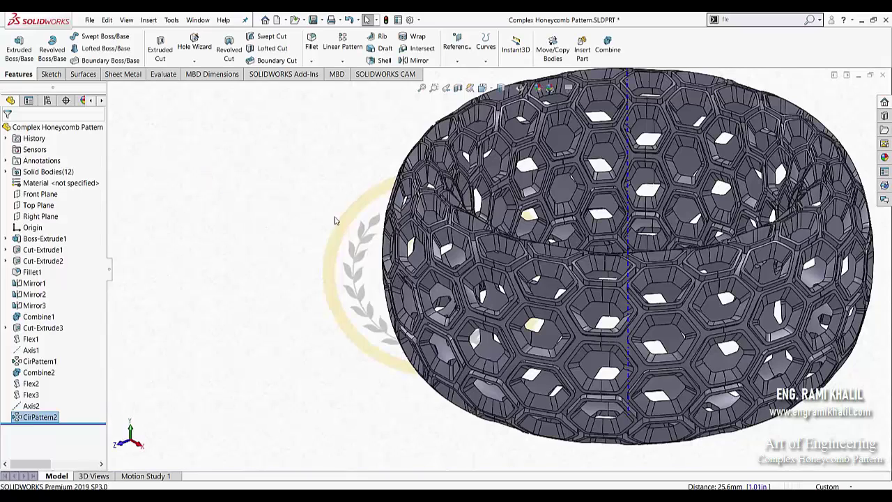
- Zoom to fit the whole torus and hide the Axis2 reference line
{"action": "key", "text": "z"}
{"action": "key", "text": "z"}
{"action": "key", "text": "z"}
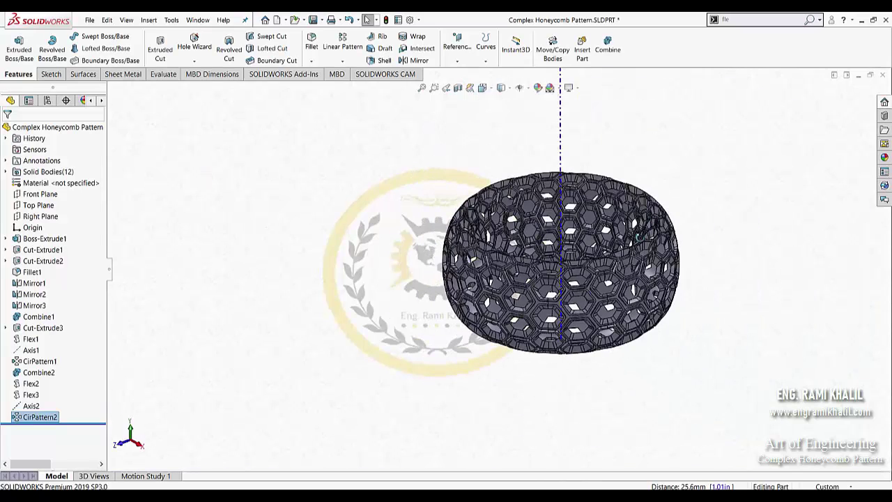
{"action": "mouse_move", "coordinate": [659, 216]}
{"action": "middle_mouse_down"}
{"action": "mouse_move", "coordinate": [656, 239]}
{"action": "mouse_move", "coordinate": [598, 196]}
{"action": "middle_mouse_up"}
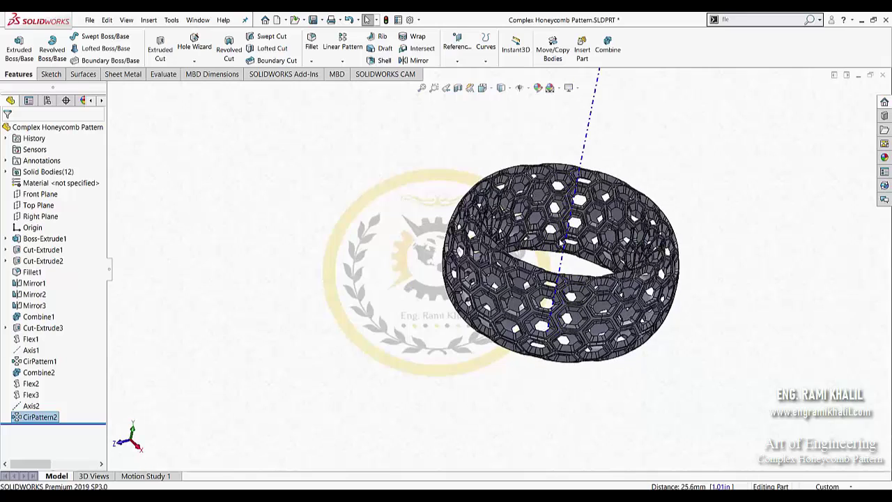
{"action": "left_click", "coordinate": [586, 140]}
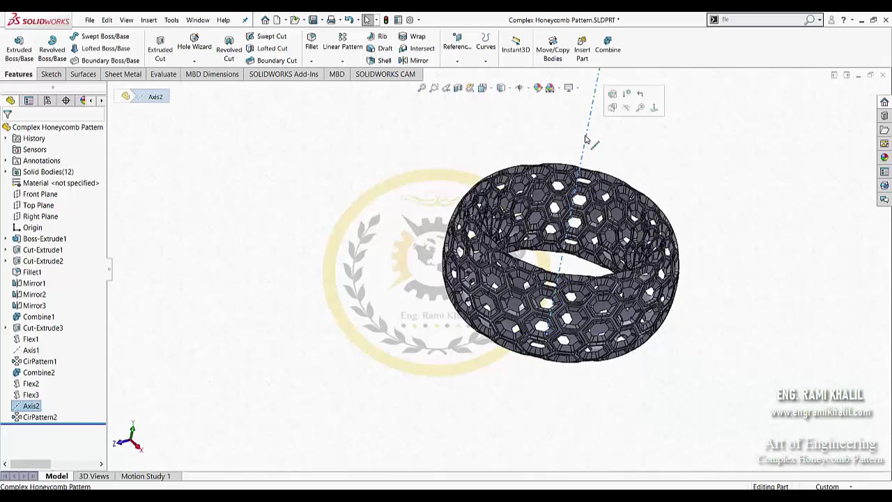
{"action": "left_click", "coordinate": [626, 107]}
- Inspect the torus from a few angles, then start Combine with the Add operation
{"action": "scroll", "coordinate": [596, 237], "scroll_direction": "down", "scroll_amount": 2}
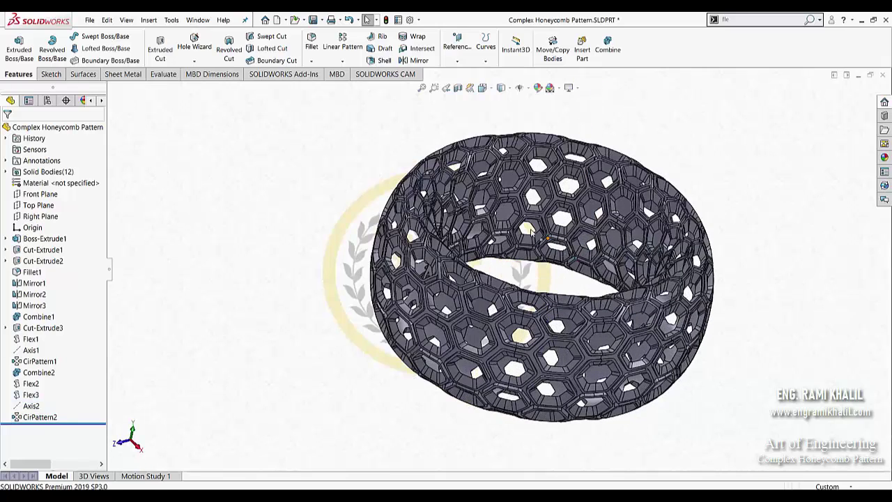
{"action": "middle_click_drag", "start_coordinate": [533, 235], "coordinate": [499, 256]}
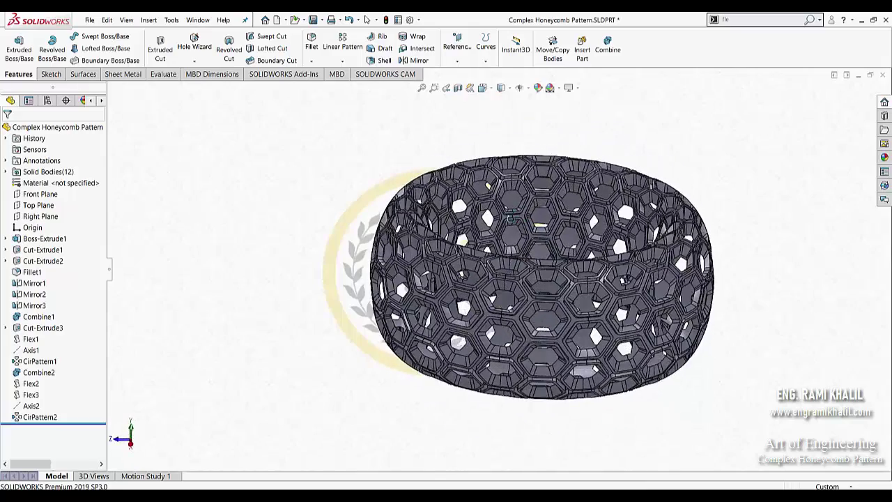
{"action": "scroll", "coordinate": [598, 279], "scroll_direction": "down", "scroll_amount": 2}
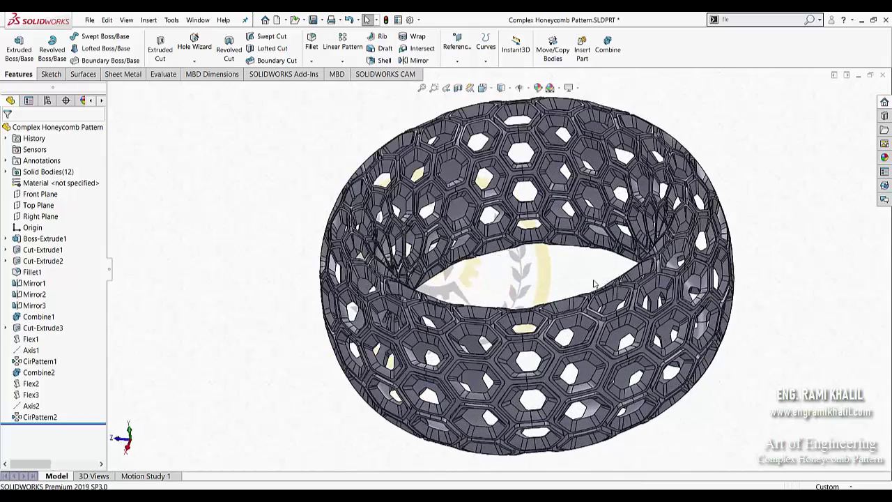
{"action": "middle_click_drag", "start_coordinate": [583, 283], "coordinate": [580, 272]}
{"action": "scroll", "coordinate": [580, 272], "scroll_direction": "up", "scroll_amount": 2}
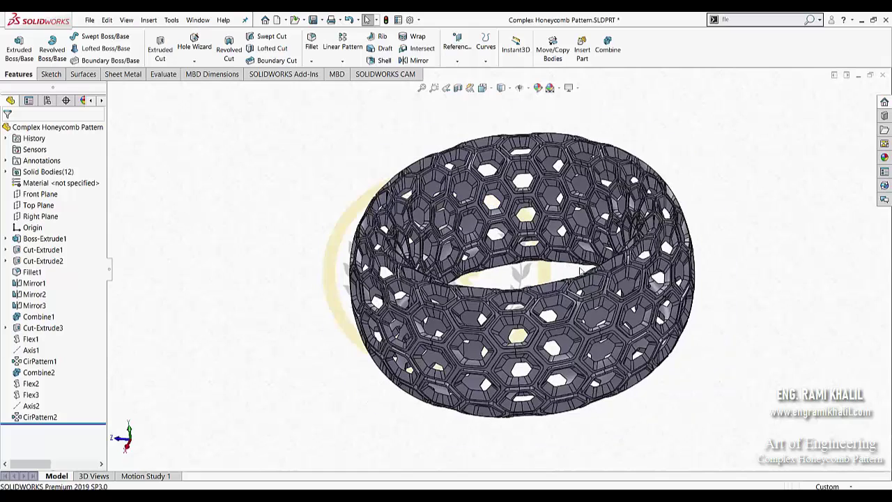
{"action": "left_click", "coordinate": [608, 46]}
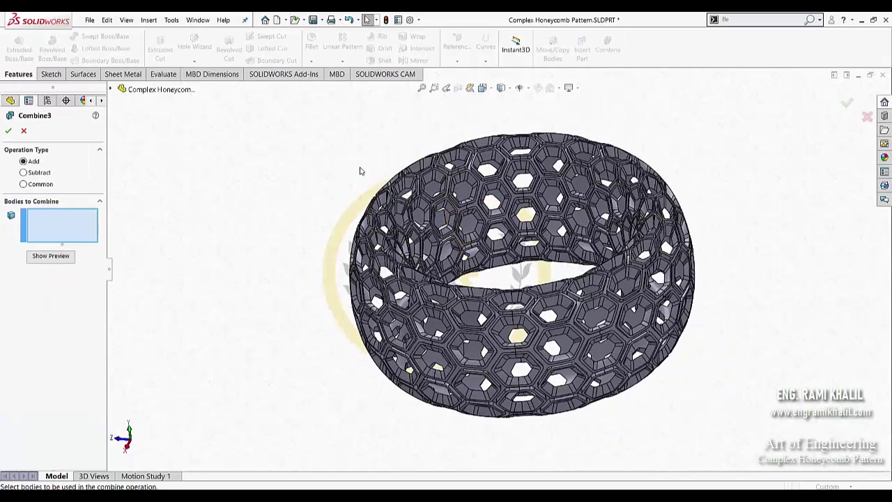
- Box-select Flex3 and all eleven CirPattern2 bodies and combine them into one solid
{"action": "left_click_drag", "start_coordinate": [309, 127], "coordinate": [739, 442]}
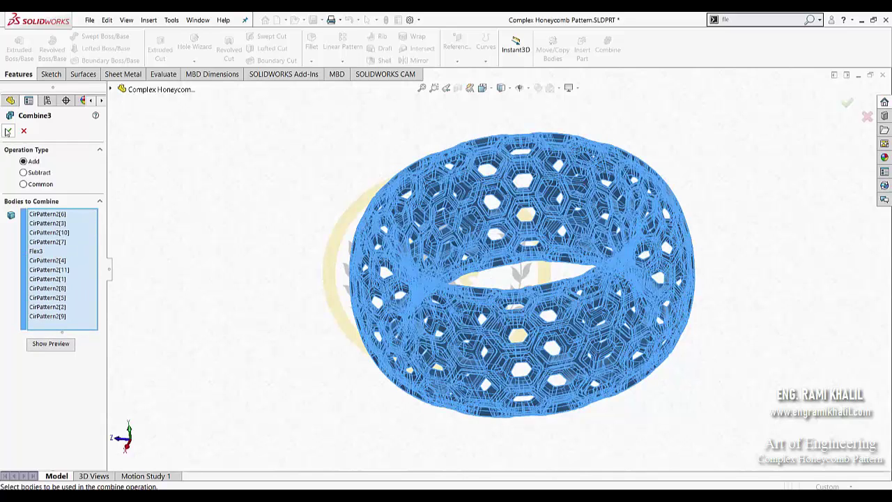
{"action": "left_click", "coordinate": [9, 130]}
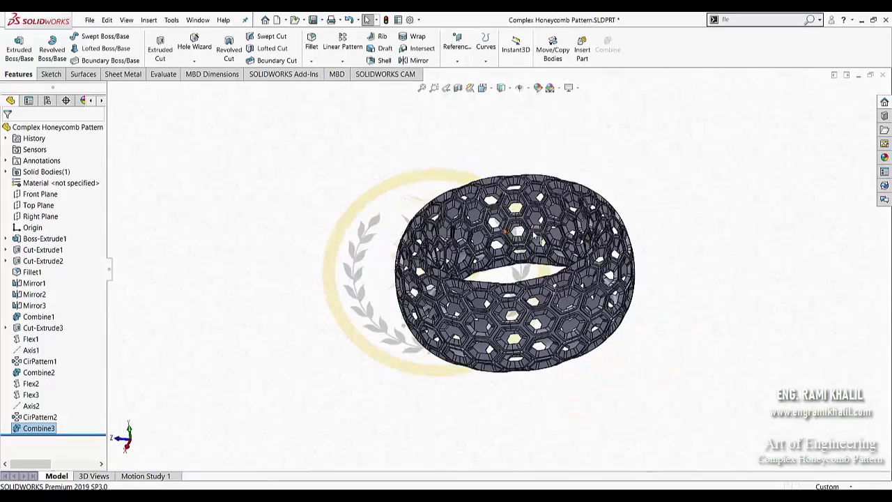
- Check the torus from the Right view, then return to the previous tilted view
{"action": "mouse_move", "coordinate": [470, 206]}
{"action": "middle_mouse_down"}
{"action": "mouse_move", "coordinate": [554, 282]}
{"action": "mouse_move", "coordinate": [520, 257]}
{"action": "middle_mouse_up"}
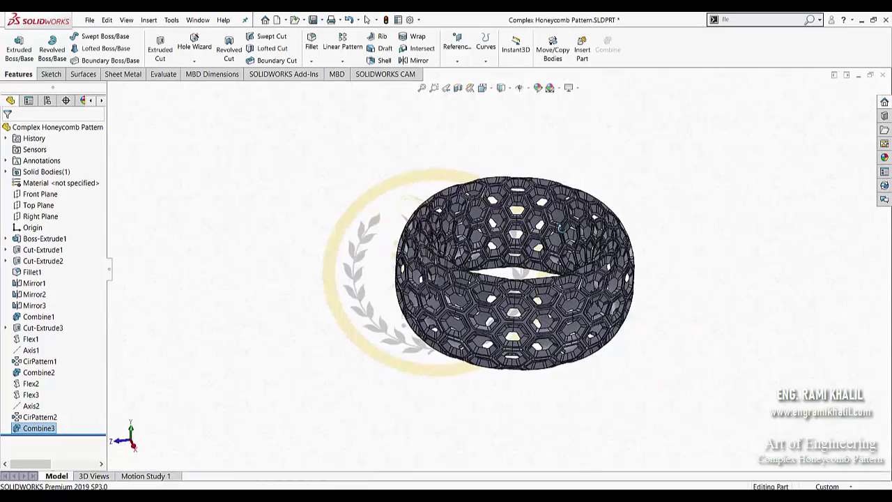
{"action": "left_click", "coordinate": [134, 444]}
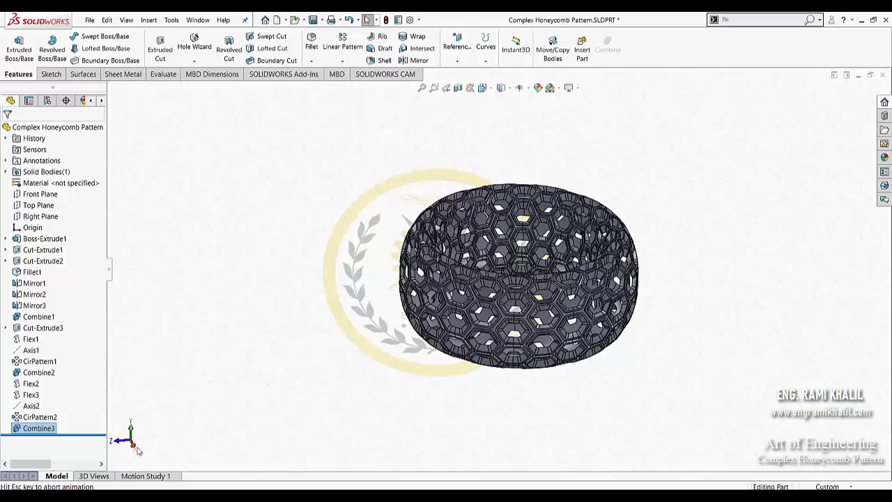
{"action": "key", "text": "ctrl+shift+z"}
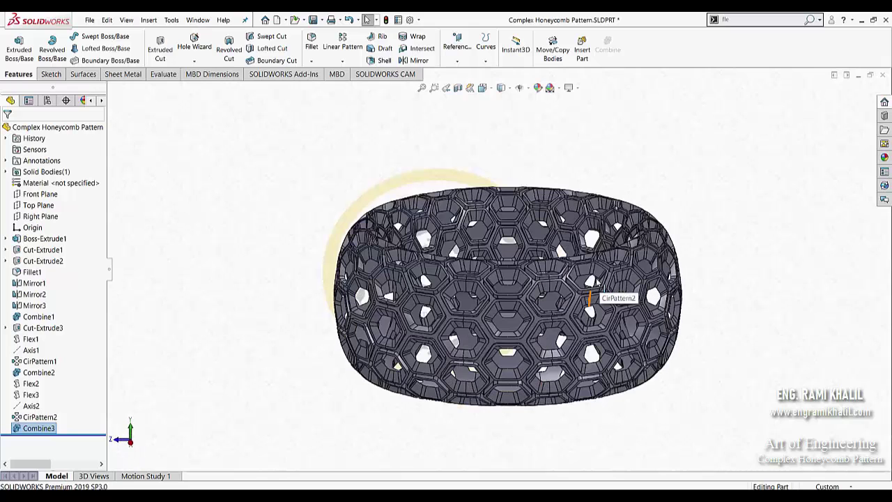
- Turn on perspective display and rotate the torus with the arrow keys to inspect it
{"action": "left_click", "coordinate": [570, 89]}
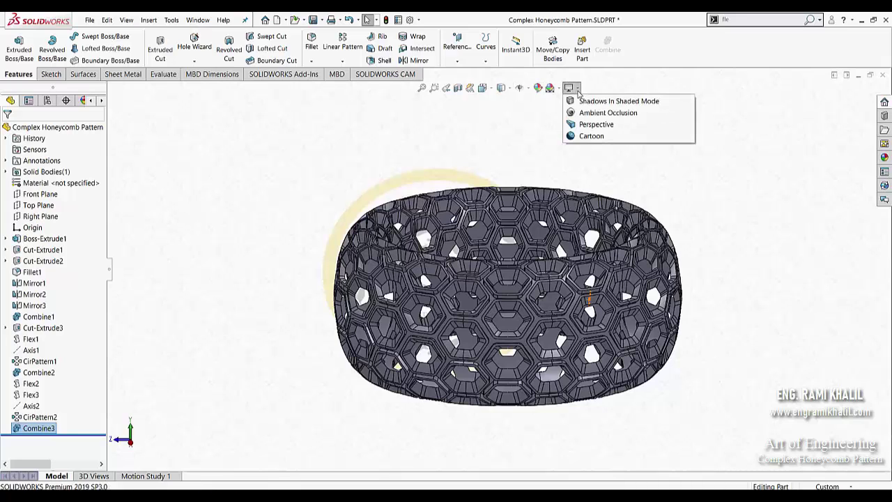
{"action": "left_click", "coordinate": [585, 125]}
{"action": "scroll", "coordinate": [515, 273], "scroll_direction": "down", "scroll_amount": 1}
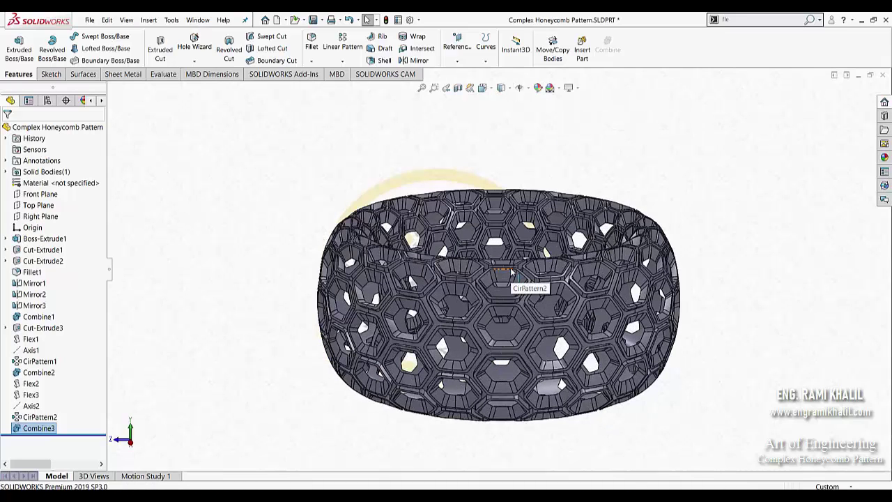
{"action": "key", "text": "Down"}
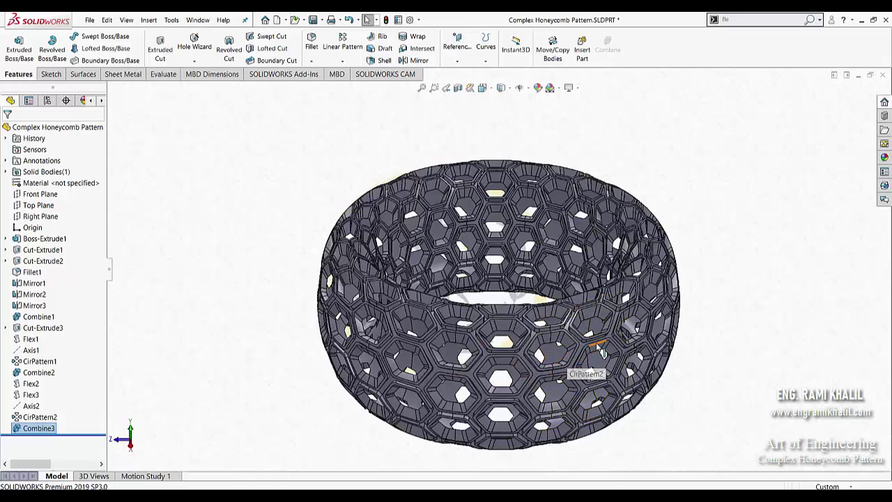
{"action": "key", "text": "Up"}
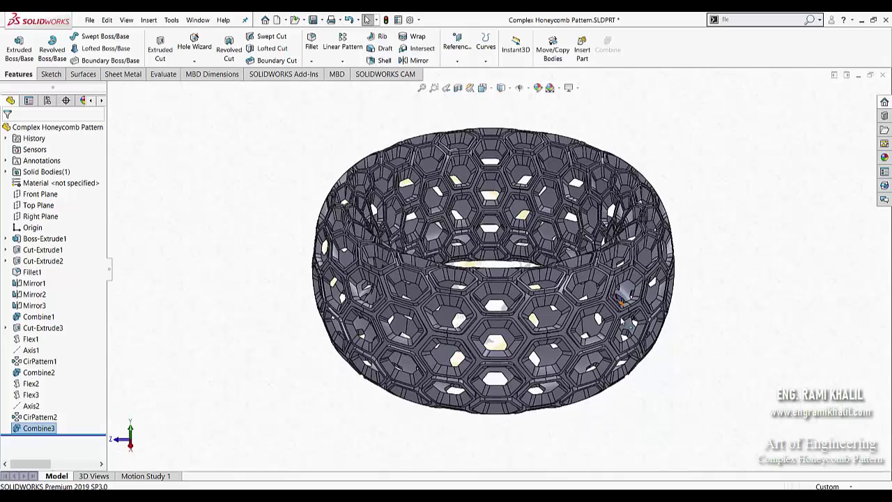
{"action": "scroll", "coordinate": [488, 267], "scroll_direction": "down", "scroll_amount": 2}
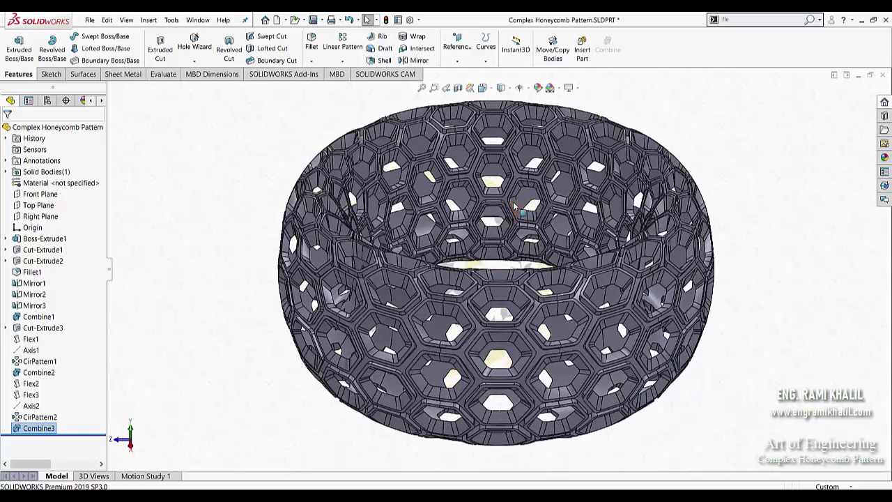
{"action": "key", "text": "Up"}
{"action": "key", "text": "Up"}
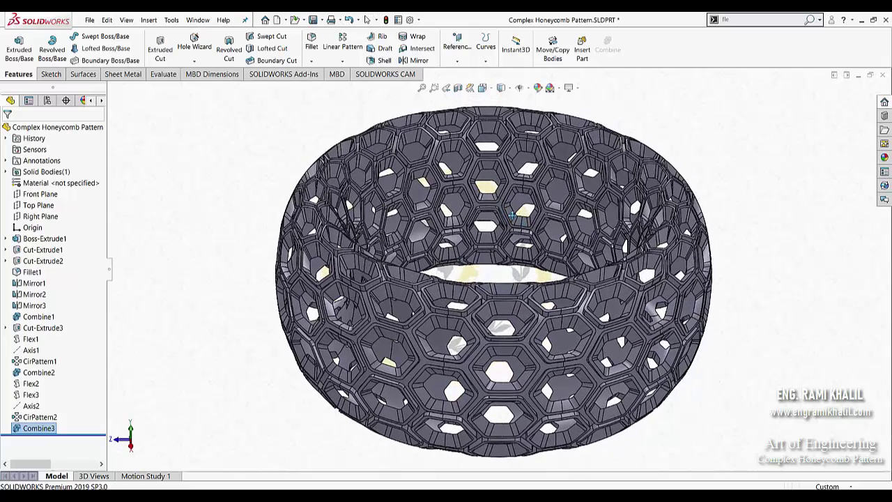
- Apply the red high gloss plastic appearance from Plastic > High Gloss to the torus
{"action": "left_click", "coordinate": [885, 157]}
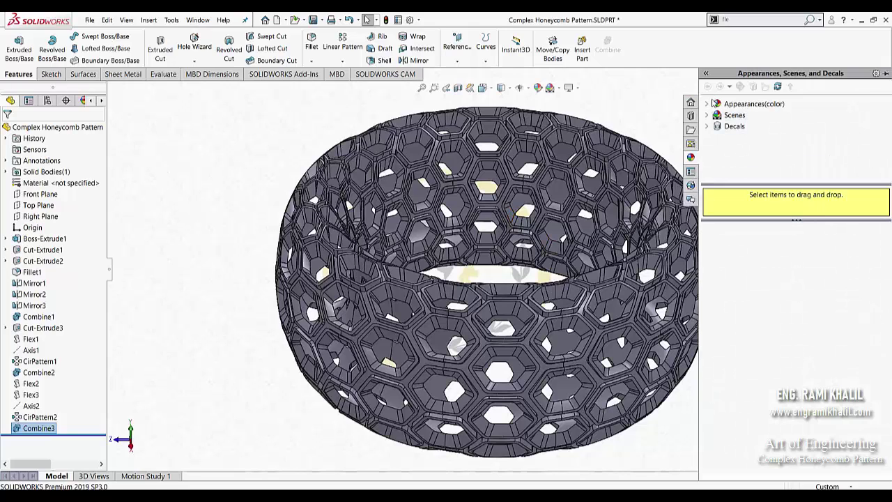
{"action": "left_click", "coordinate": [707, 105]}
{"action": "left_click", "coordinate": [718, 116]}
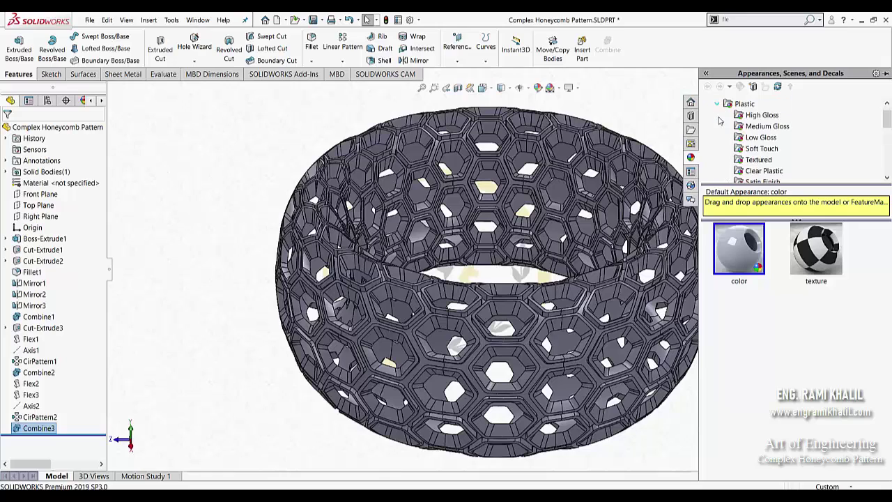
{"action": "left_click", "coordinate": [757, 117]}
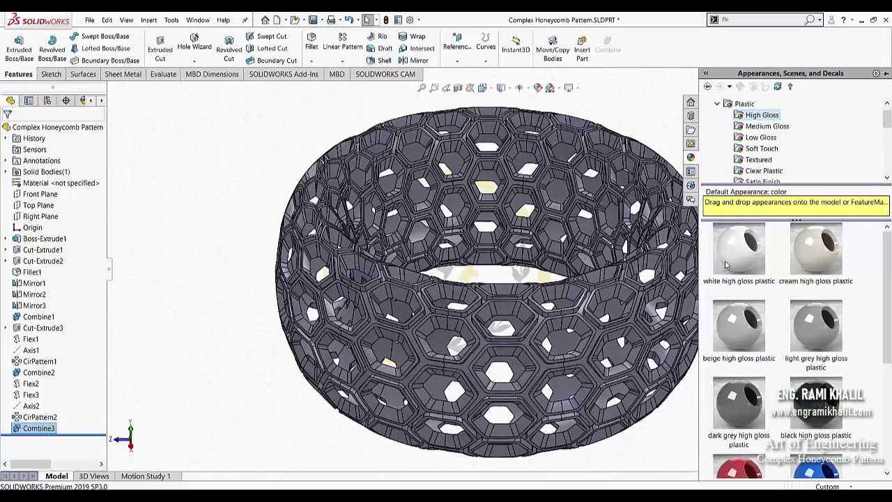
{"action": "scroll", "coordinate": [732, 293], "scroll_direction": "down", "scroll_amount": 3}
{"action": "left_click", "coordinate": [745, 368]}
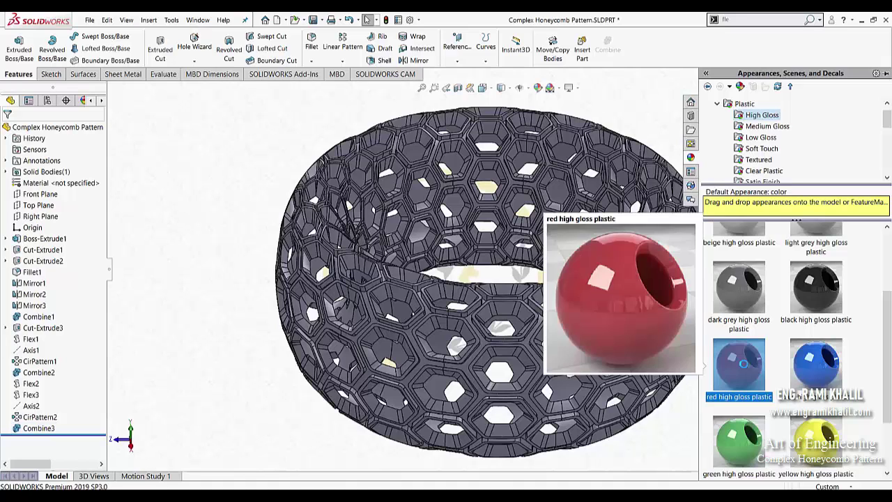
{"action": "left_click_drag", "start_coordinate": [744, 364], "coordinate": [587, 342]}
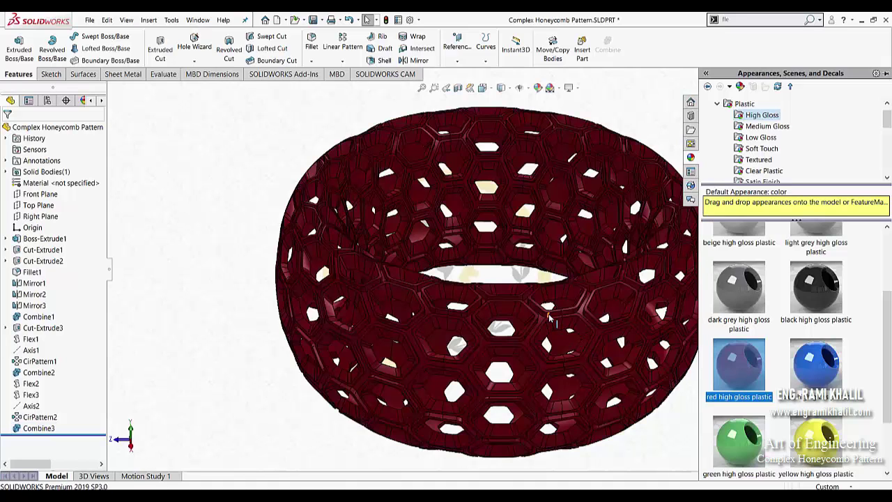
{"action": "scroll", "coordinate": [550, 317], "scroll_direction": "down", "scroll_amount": 2}
{"action": "scroll", "coordinate": [551, 332], "scroll_direction": "up", "scroll_amount": 2}
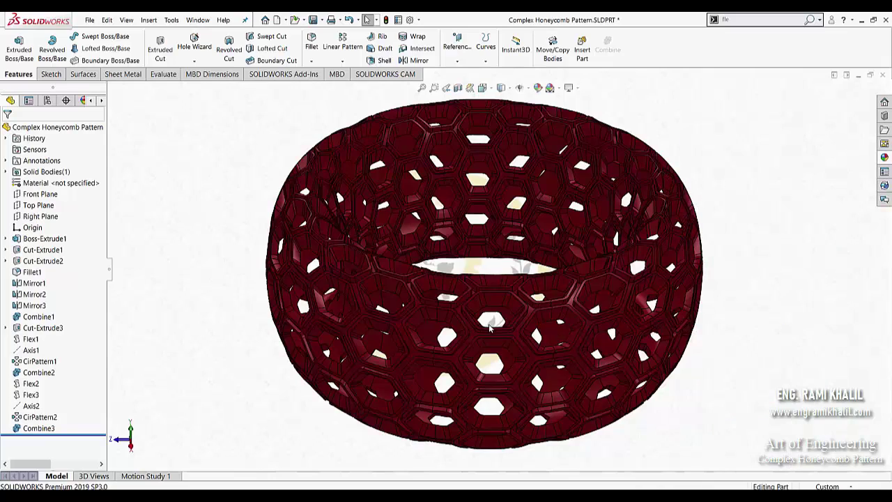
{"action": "mouse_move", "coordinate": [490, 328]}
{"action": "middle_mouse_down"}
{"action": "mouse_move", "coordinate": [491, 309]}
{"action": "mouse_move", "coordinate": [491, 323]}
{"action": "middle_mouse_up"}
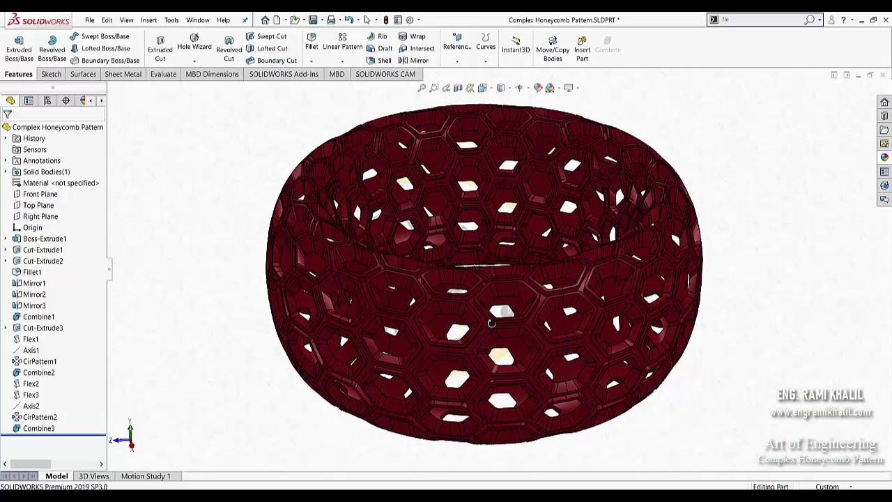
{"action": "scroll", "coordinate": [492, 323], "scroll_direction": "down", "scroll_amount": 2}
{"action": "scroll", "coordinate": [481, 314], "scroll_direction": "down", "scroll_amount": 1}
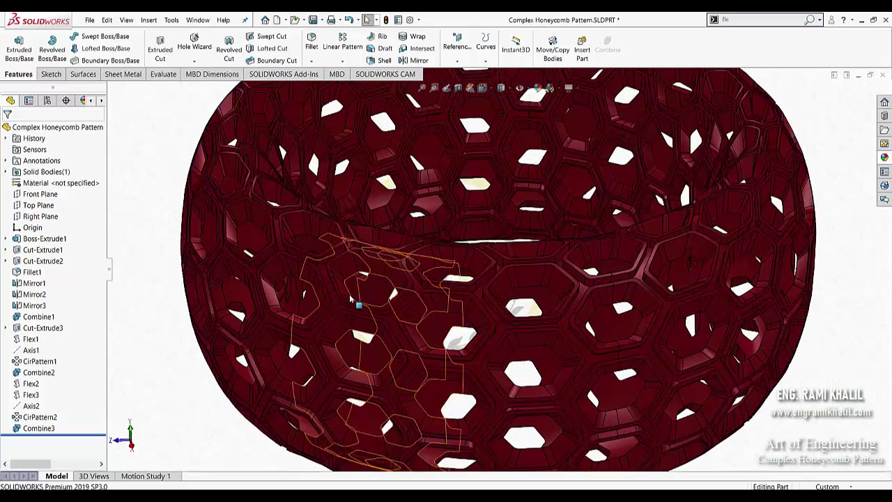
{"action": "mouse_move", "coordinate": [394, 306]}
{"action": "middle_mouse_down"}
{"action": "mouse_move", "coordinate": [414, 299]}
{"action": "mouse_move", "coordinate": [428, 308]}
{"action": "middle_mouse_up"}
{"action": "scroll", "coordinate": [370, 304], "scroll_direction": "up", "scroll_amount": 2}
{"action": "mouse_move", "coordinate": [273, 253]}
{"action": "middle_mouse_down"}
{"action": "mouse_move", "coordinate": [372, 284]}
{"action": "mouse_move", "coordinate": [332, 311]}
{"action": "mouse_move", "coordinate": [327, 212]}
{"action": "mouse_move", "coordinate": [236, 299]}
{"action": "mouse_move", "coordinate": [300, 308]}
{"action": "middle_mouse_up"}
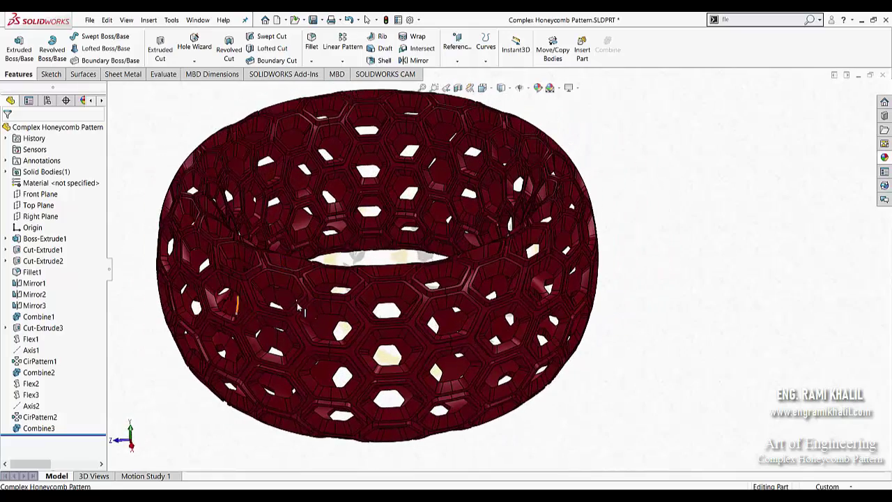
{"action": "left_click", "coordinate": [132, 451]}
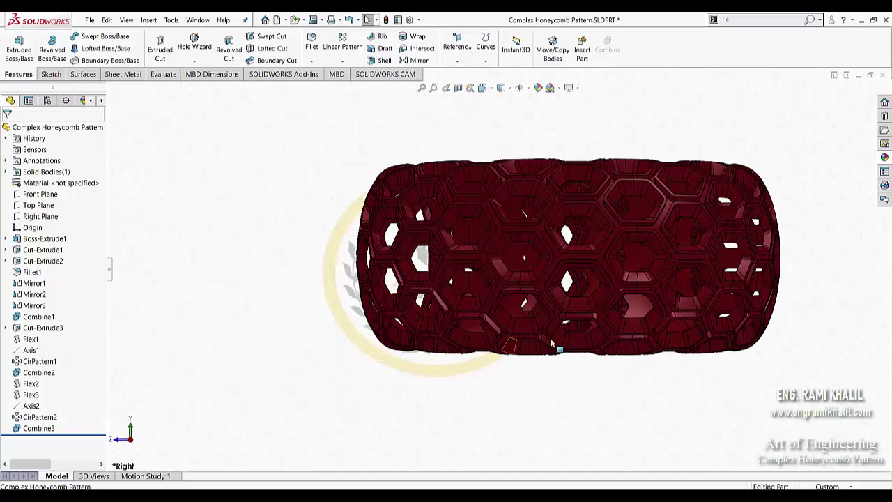
{"action": "left_click", "coordinate": [550, 343]}
{"action": "middle_click_drag", "start_coordinate": [458, 384], "coordinate": [528, 370]}
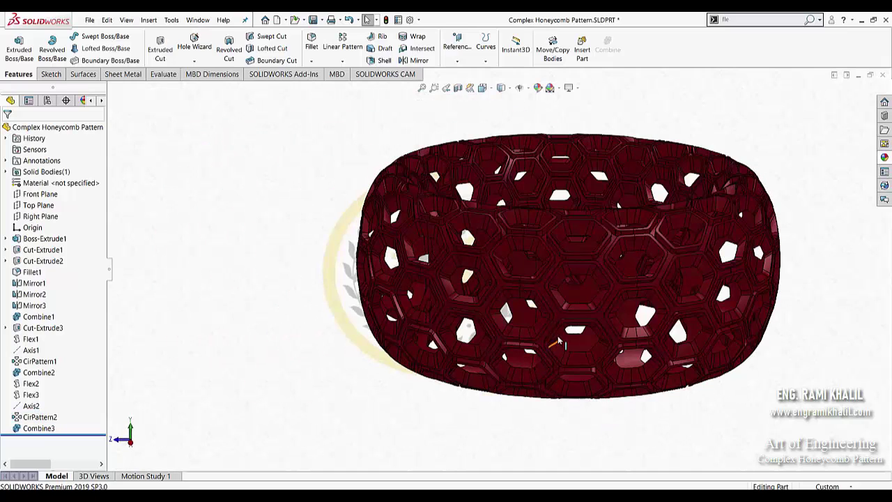
{"action": "scroll", "coordinate": [773, 220], "scroll_direction": "down", "scroll_amount": 2}
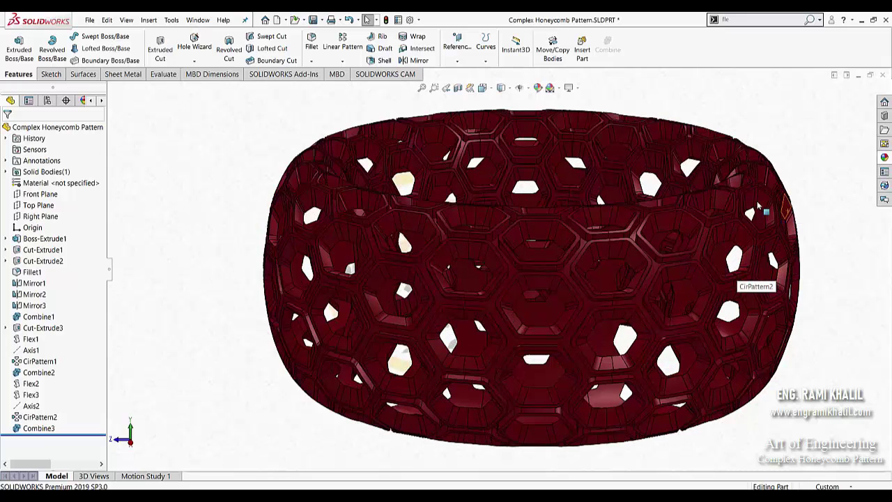